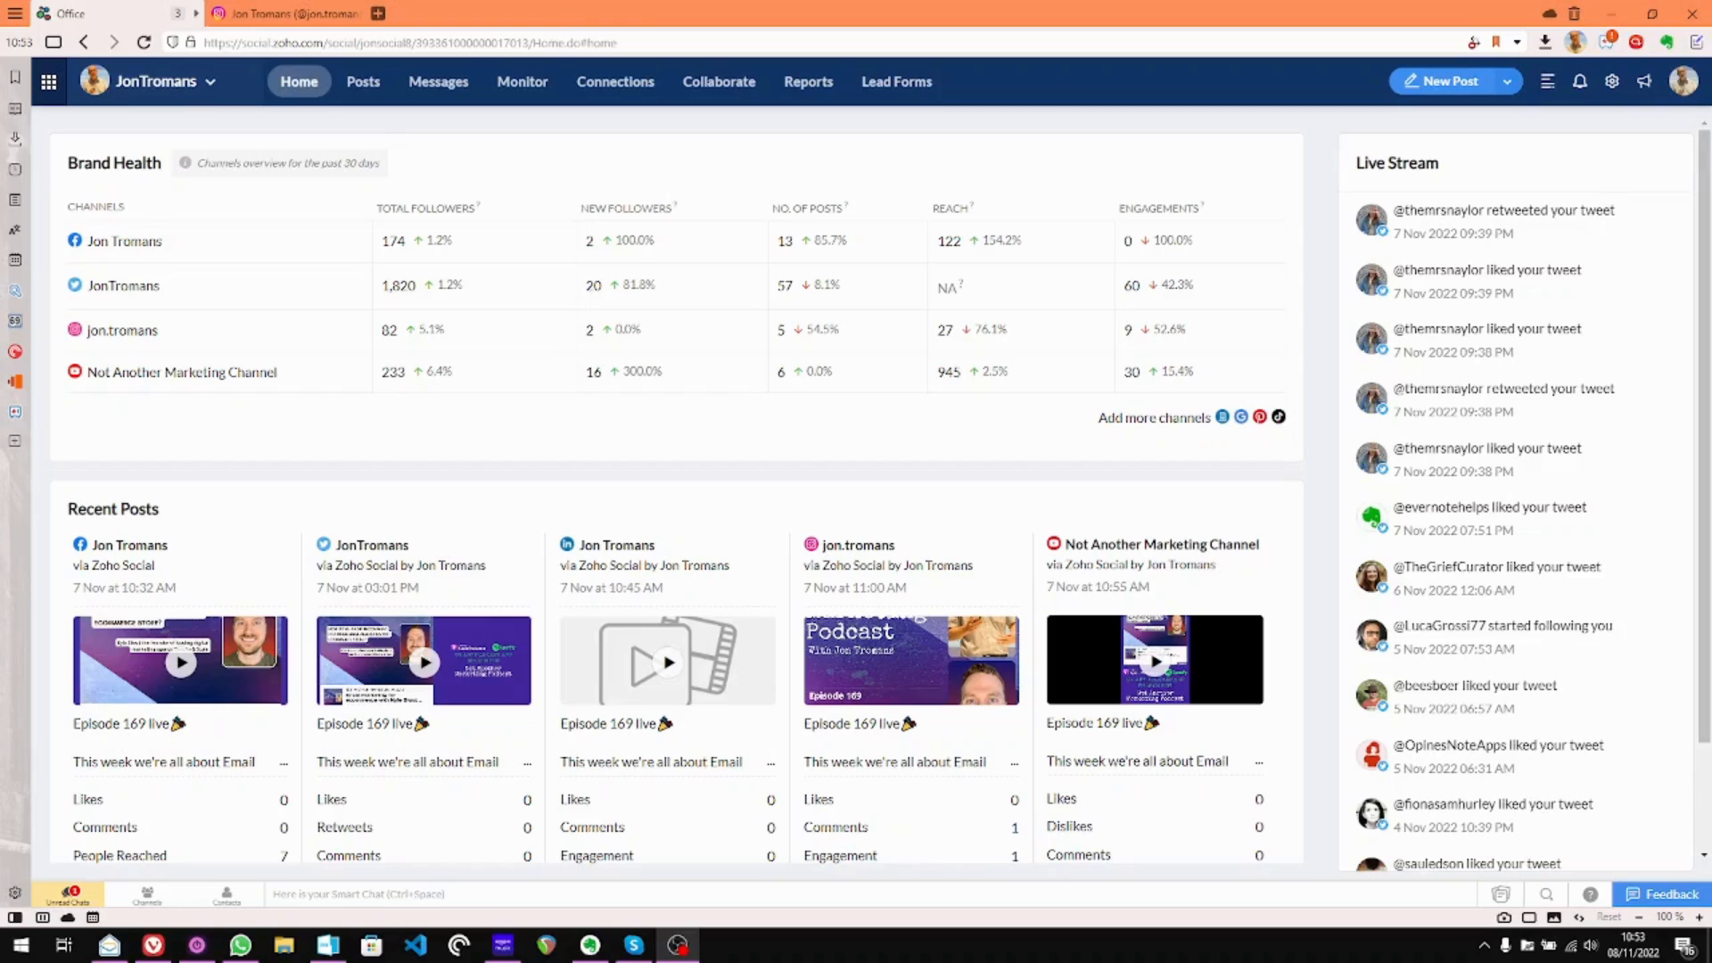
Start a new Instagram Story post and open the Media Library as its upload source
left_click(1508, 83)
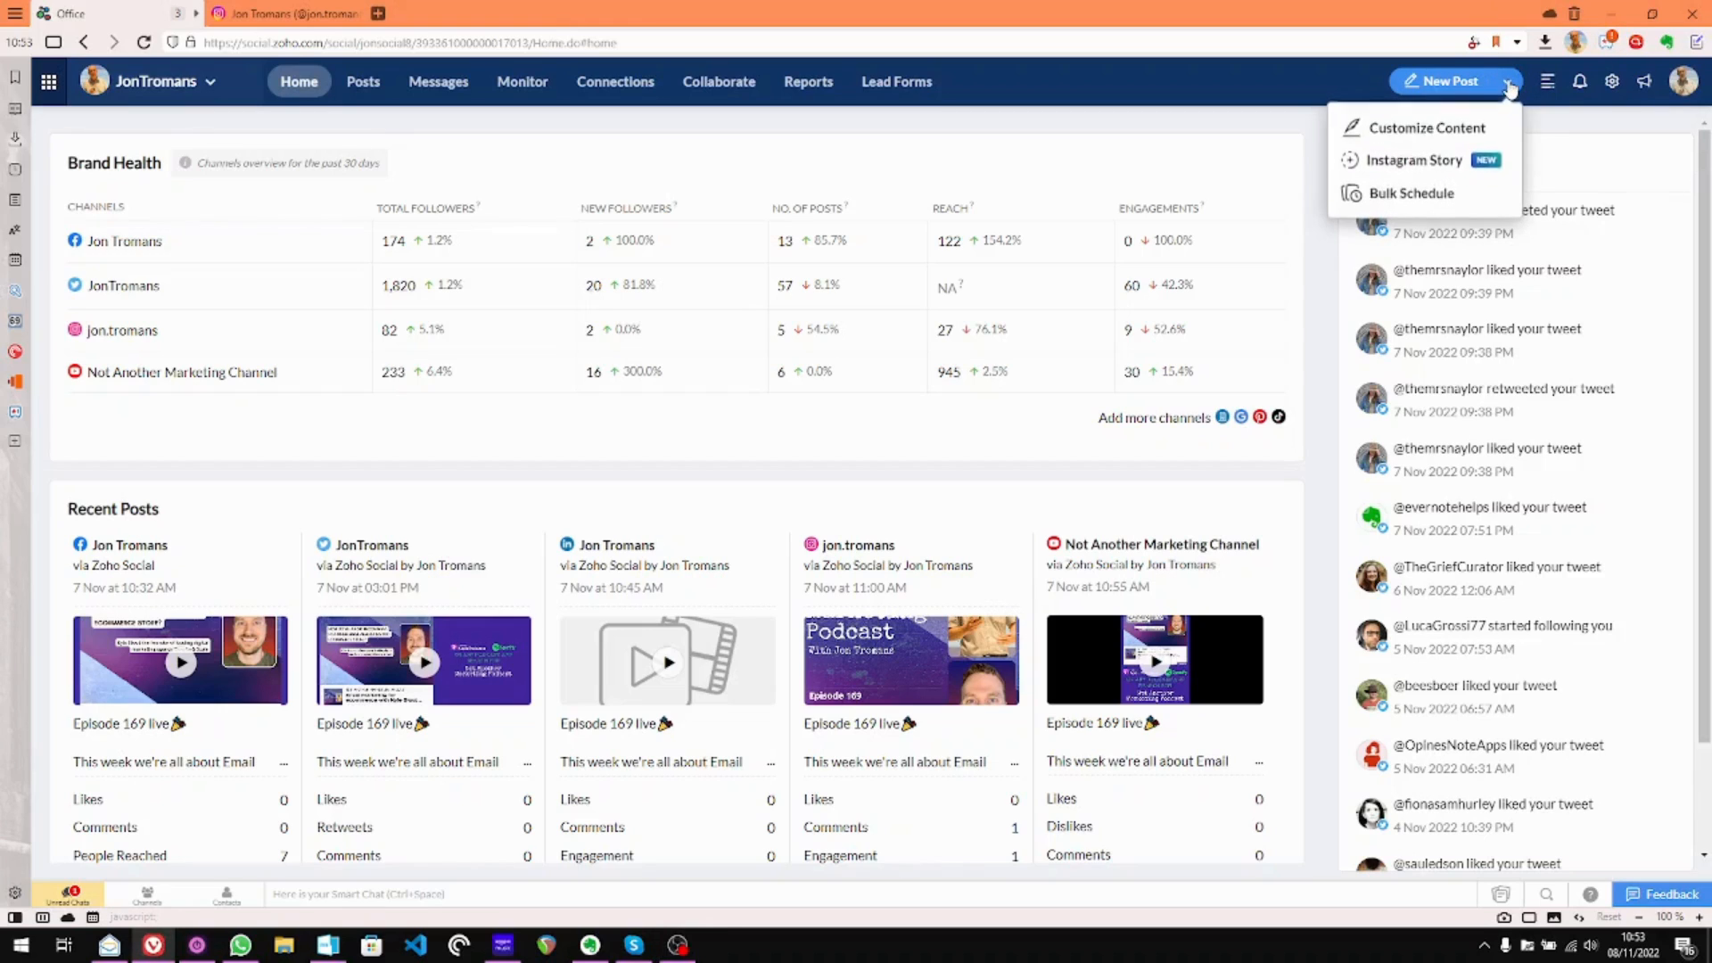
left_click(1428, 160)
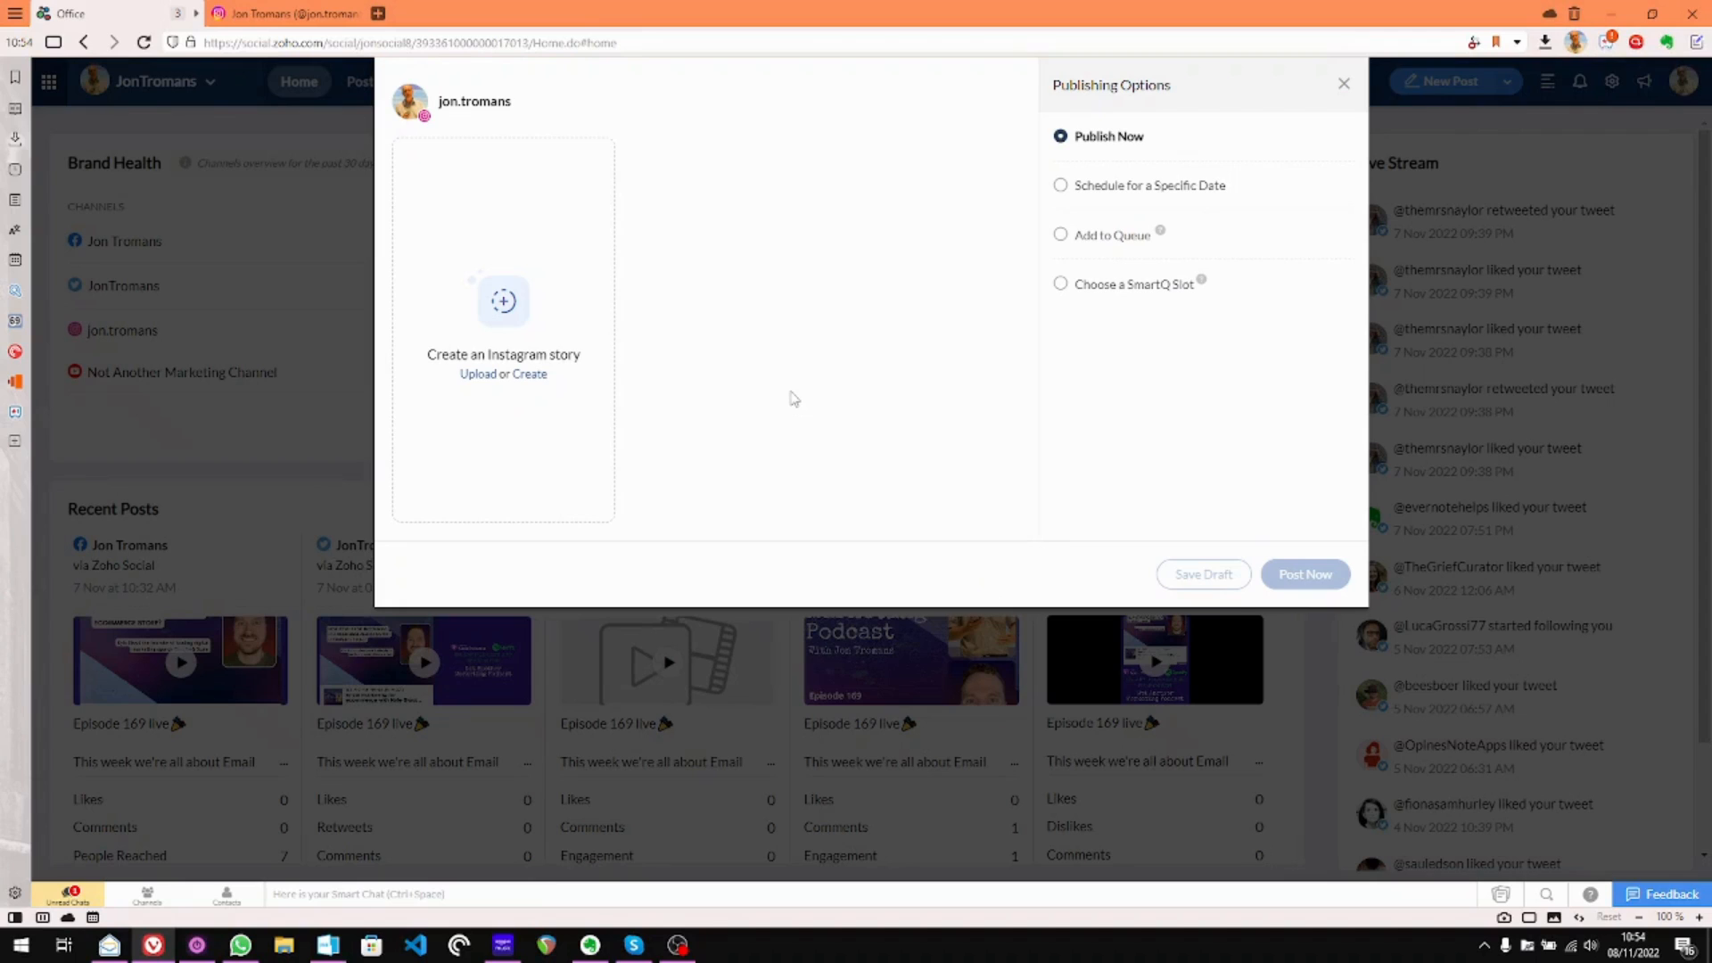
left_click(479, 375)
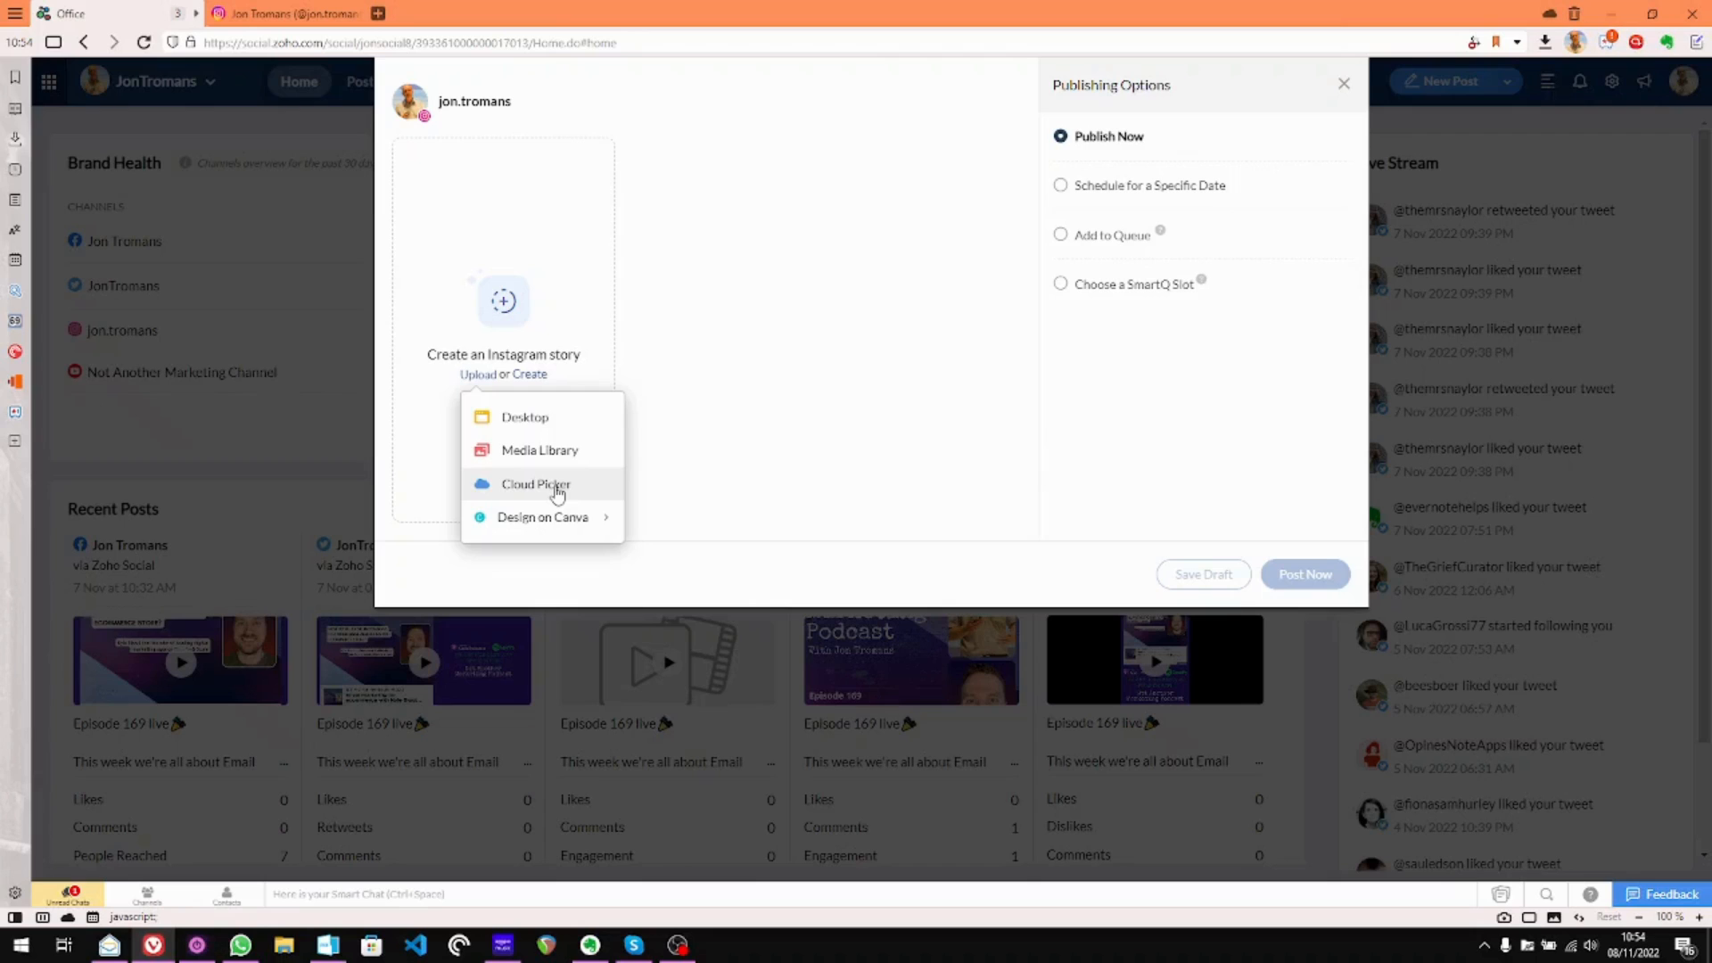
mouse_move(548, 525)
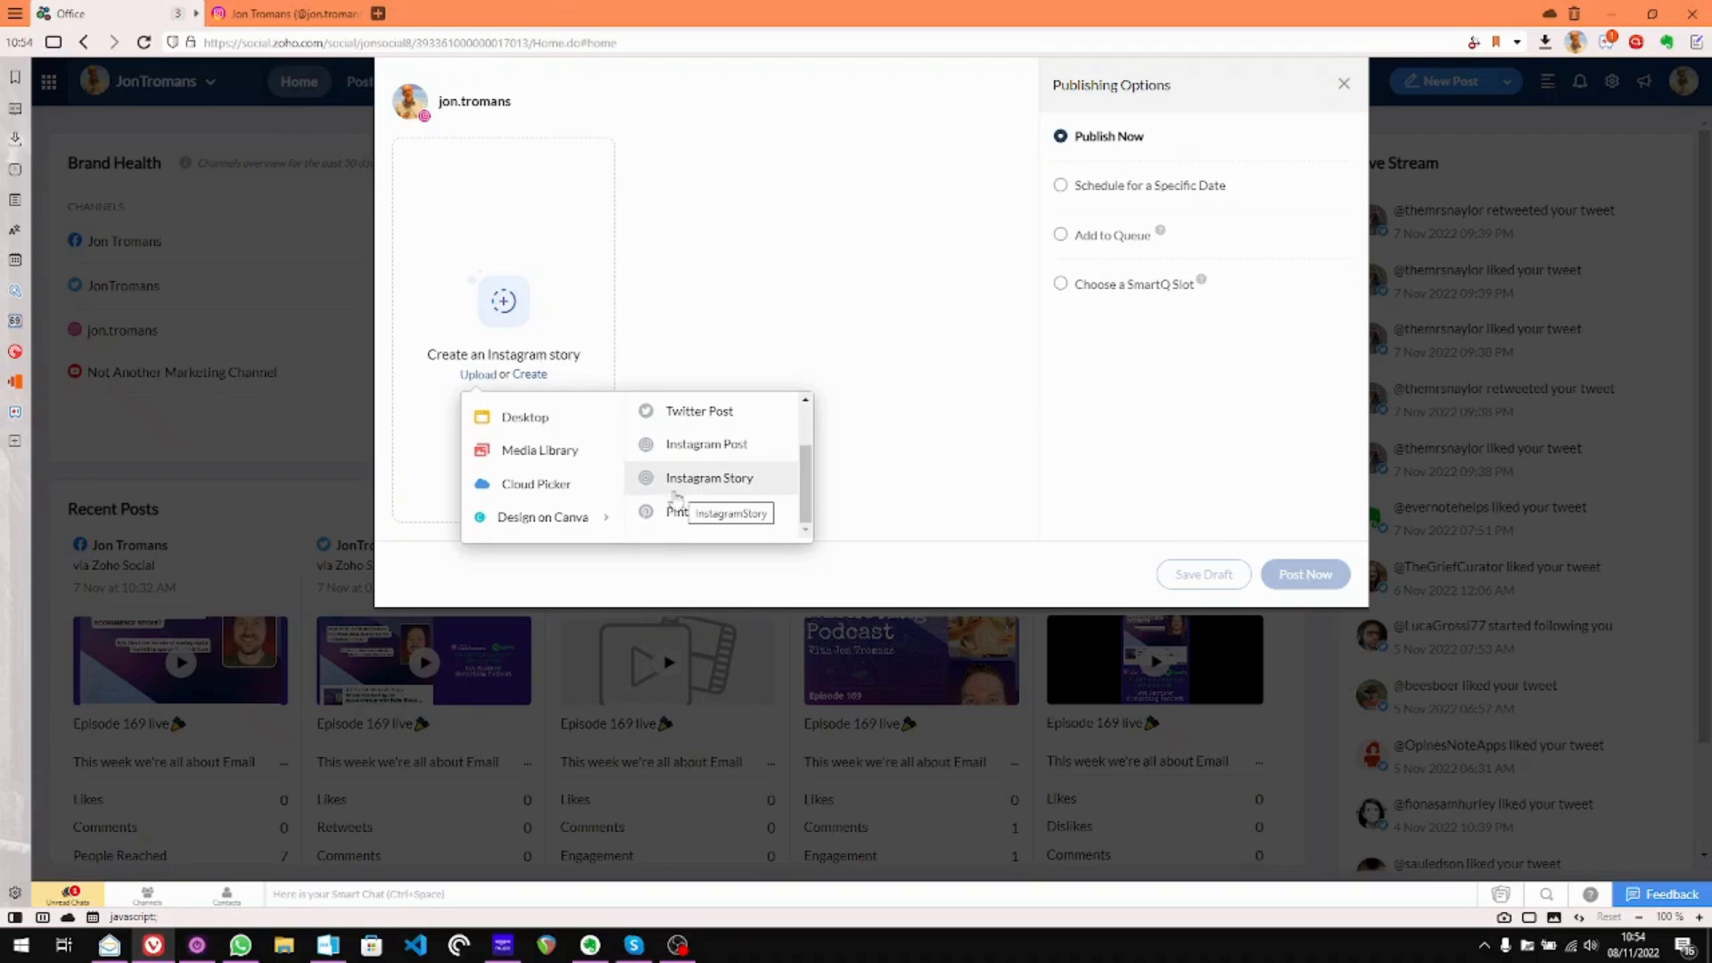
left_click(546, 457)
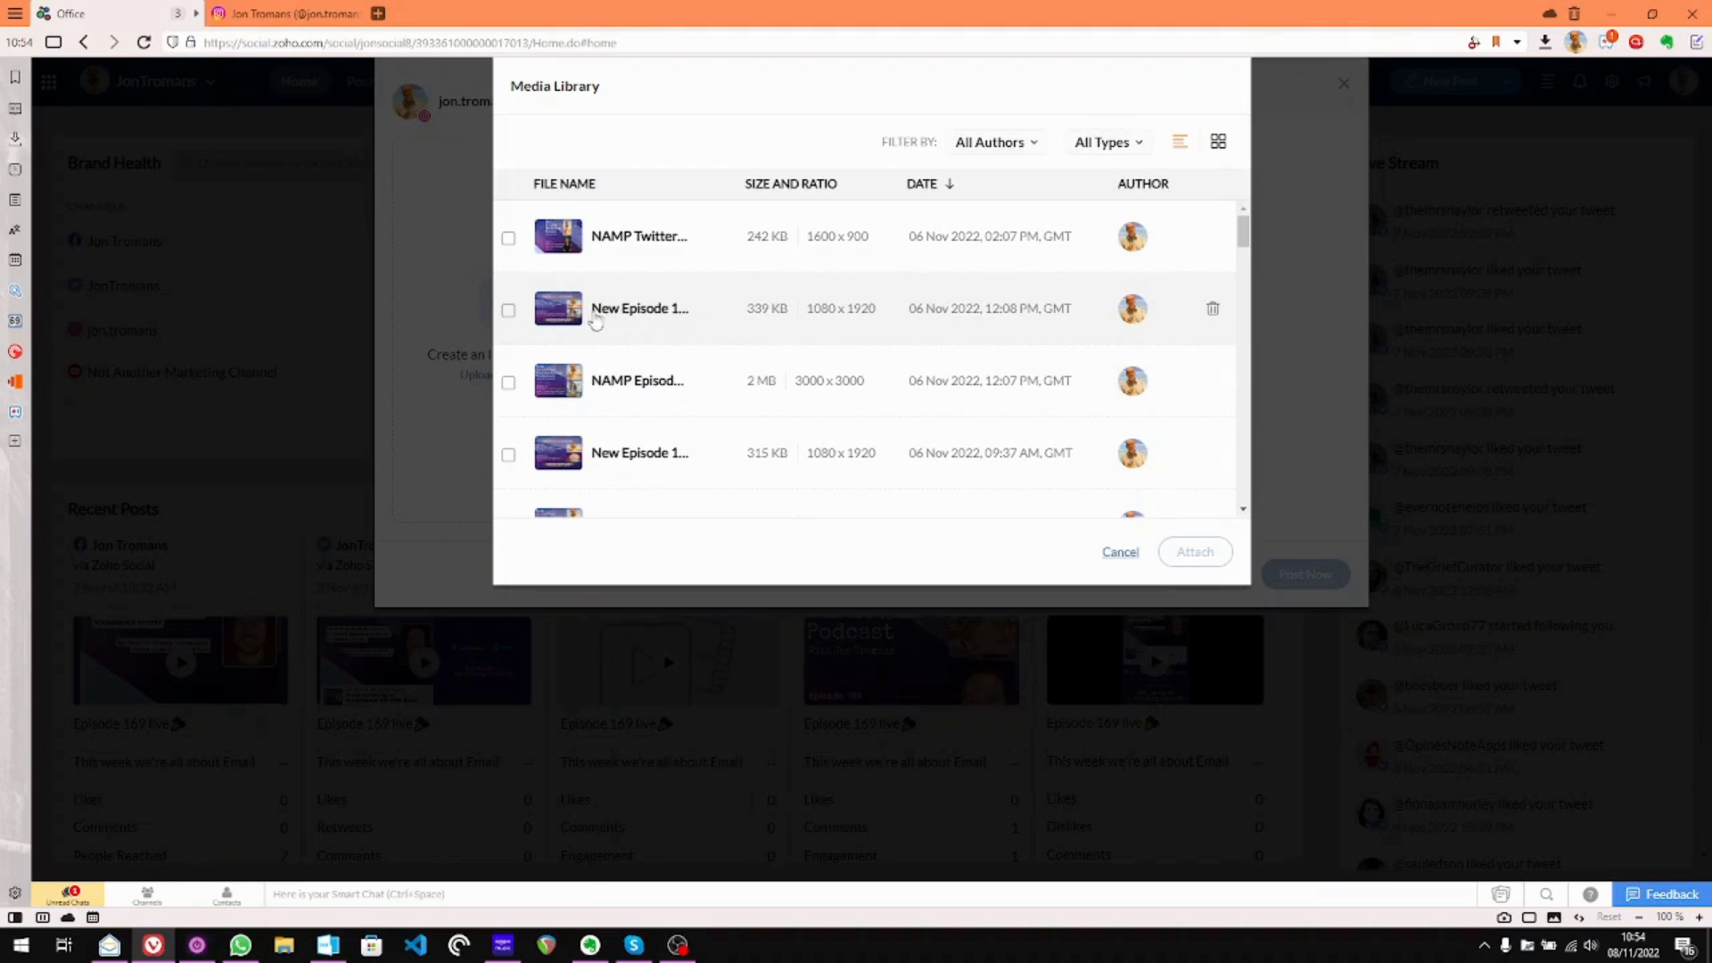
Preview the Episode 170 and Episode 169 story images dated 06 Nov 2022 and attach both to the story
left_click(562, 316)
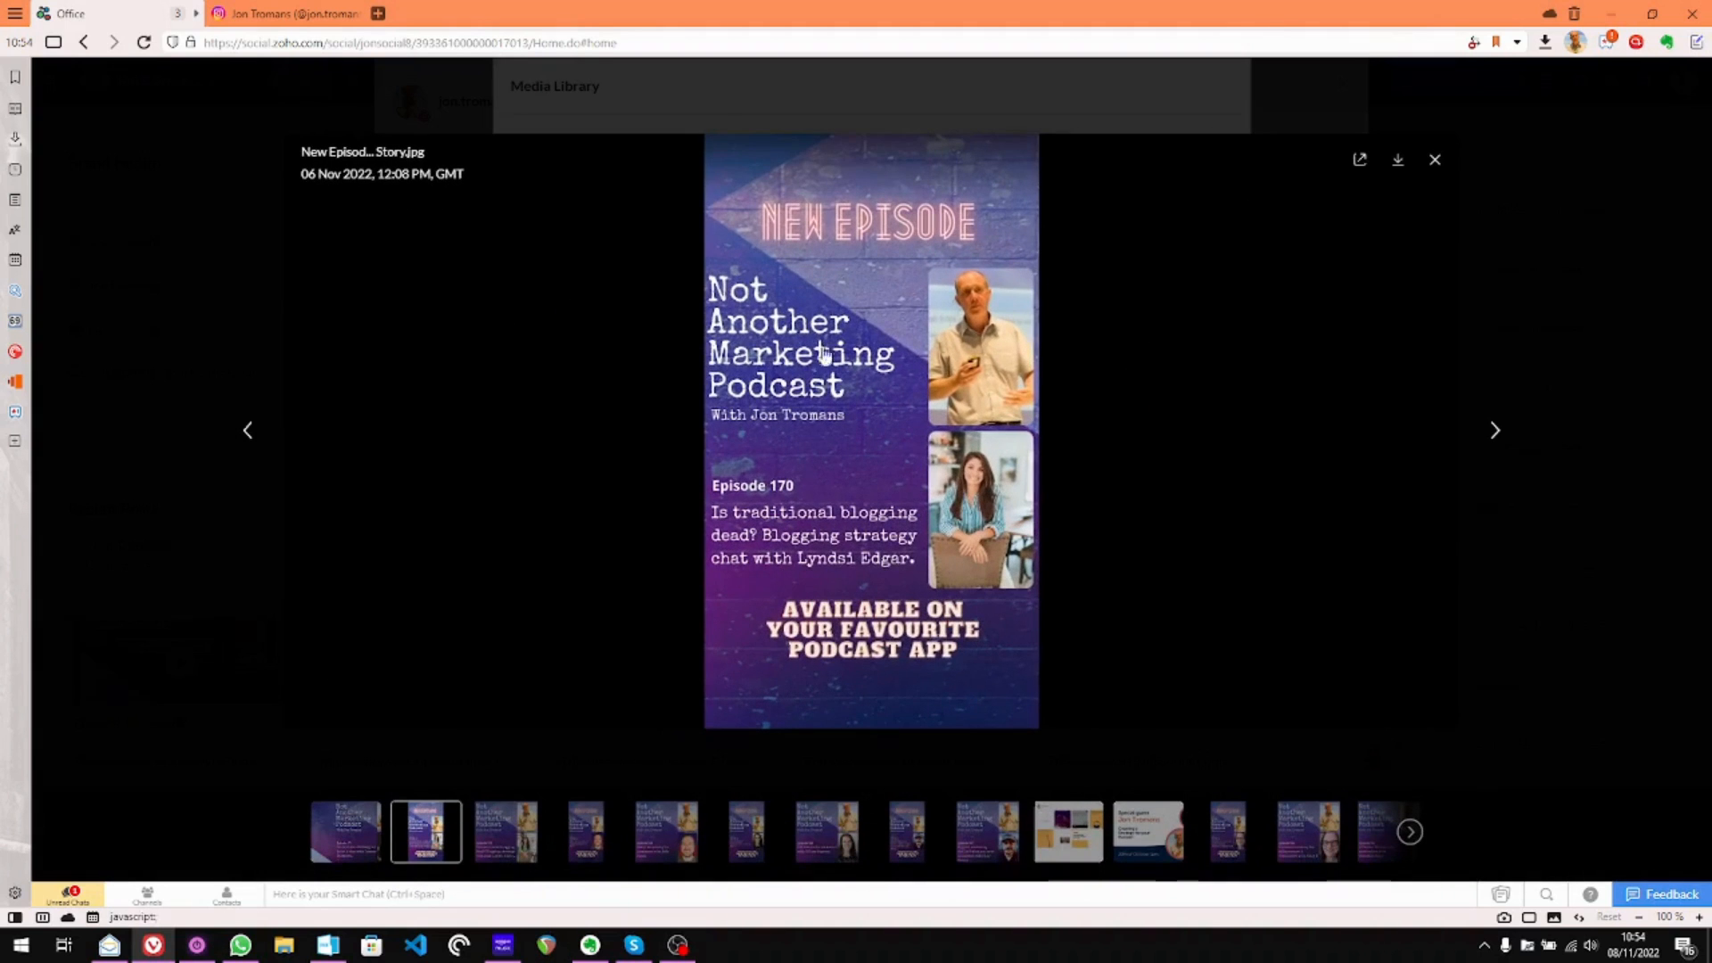
left_click(1434, 162)
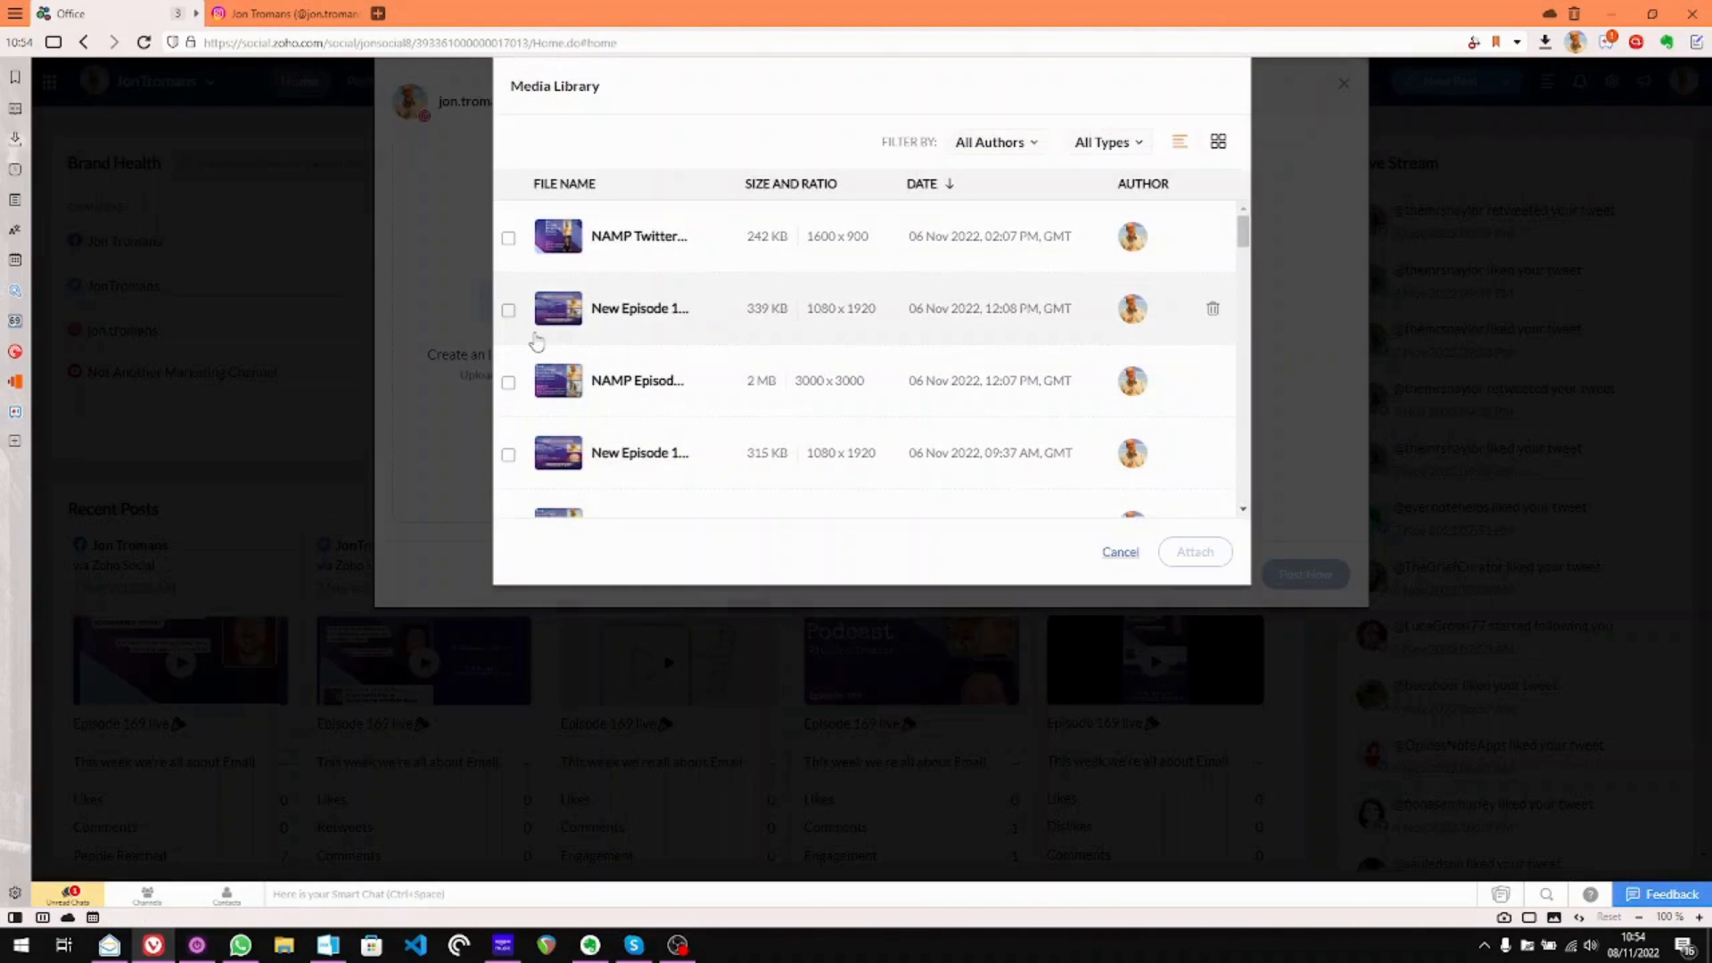
left_click(509, 311)
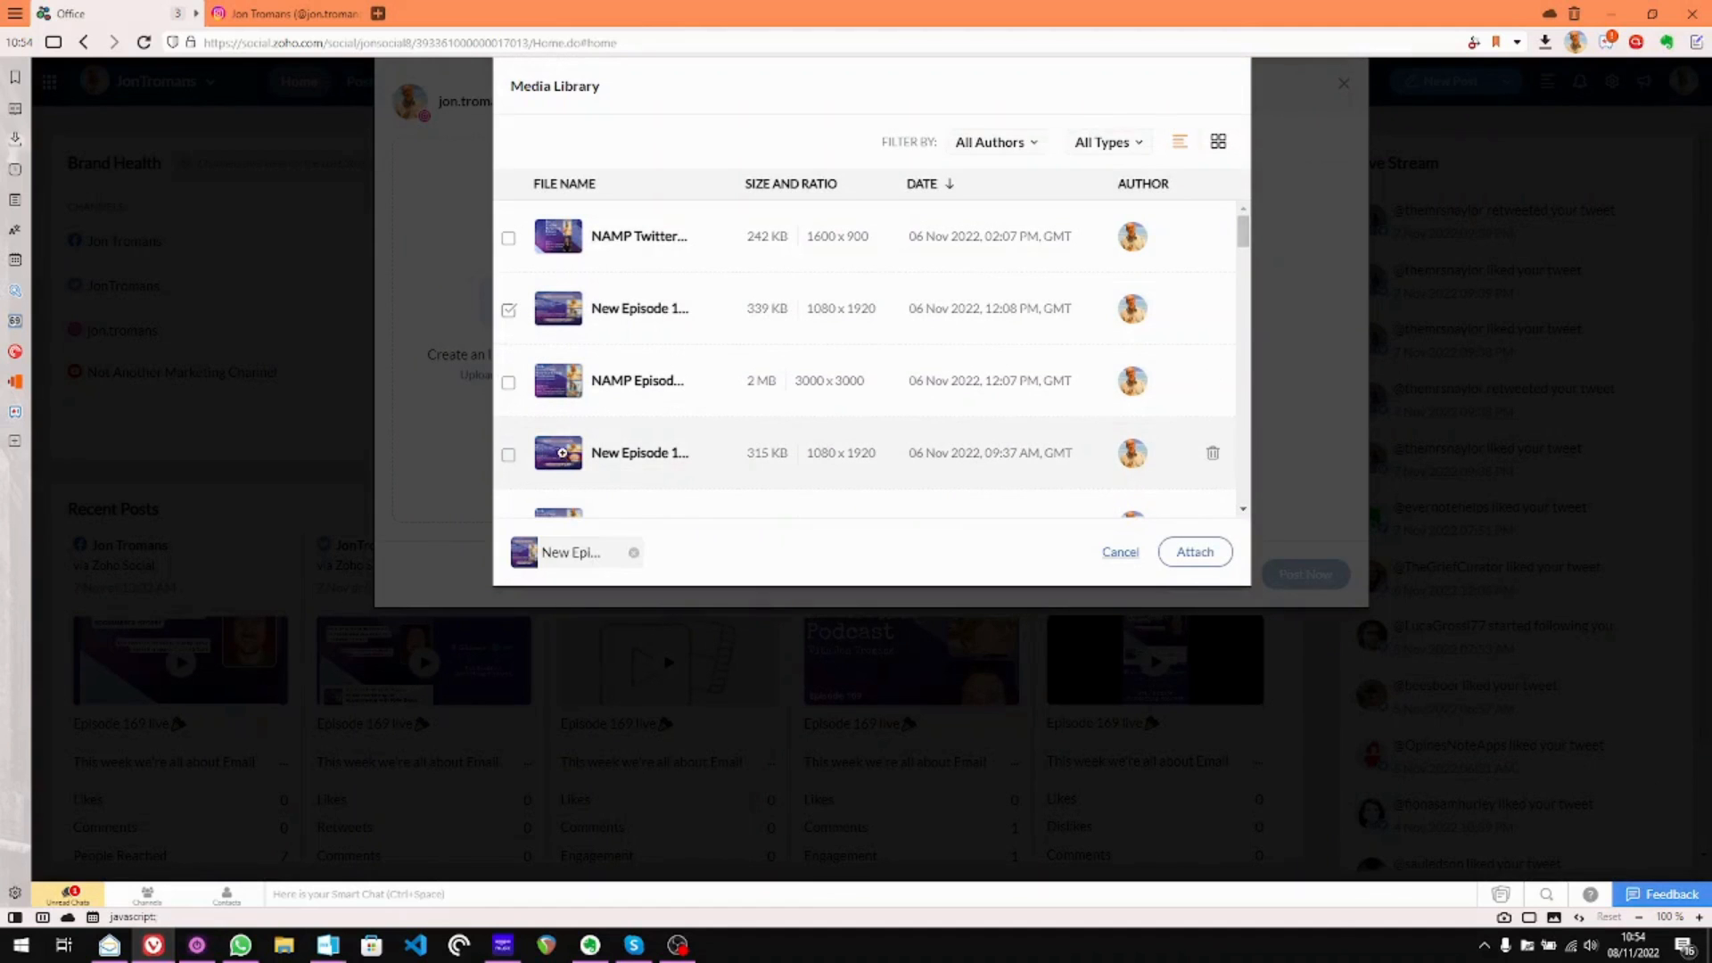
left_click(562, 453)
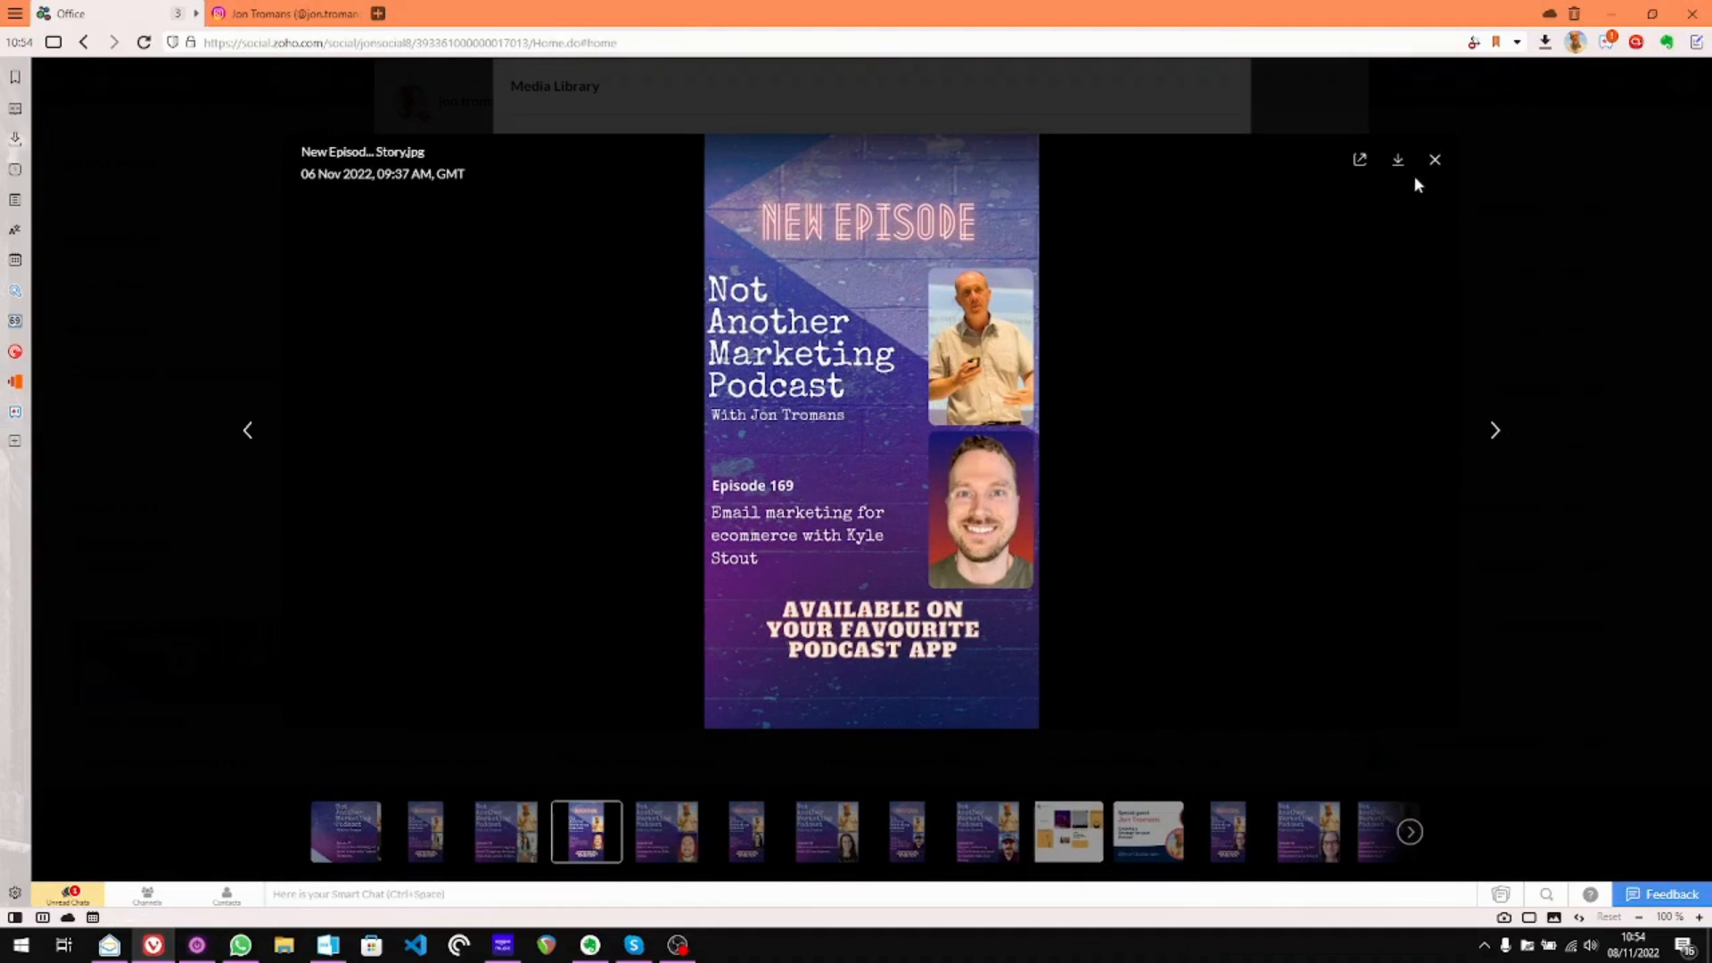
left_click(1434, 161)
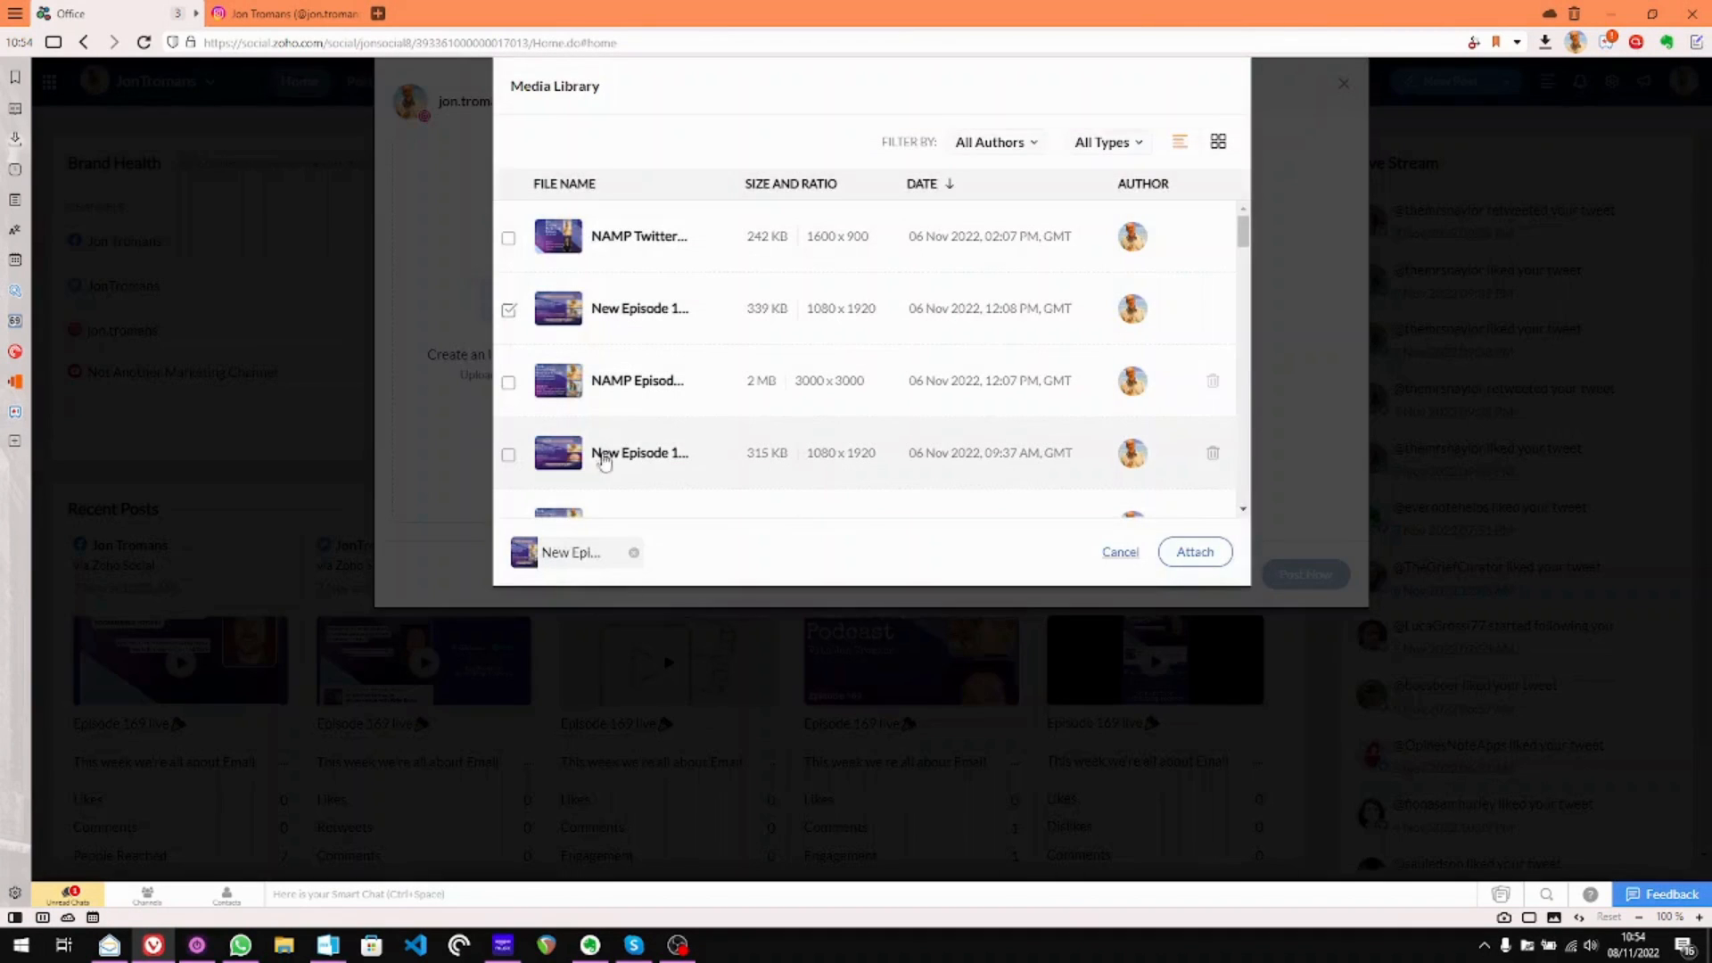
left_click(509, 454)
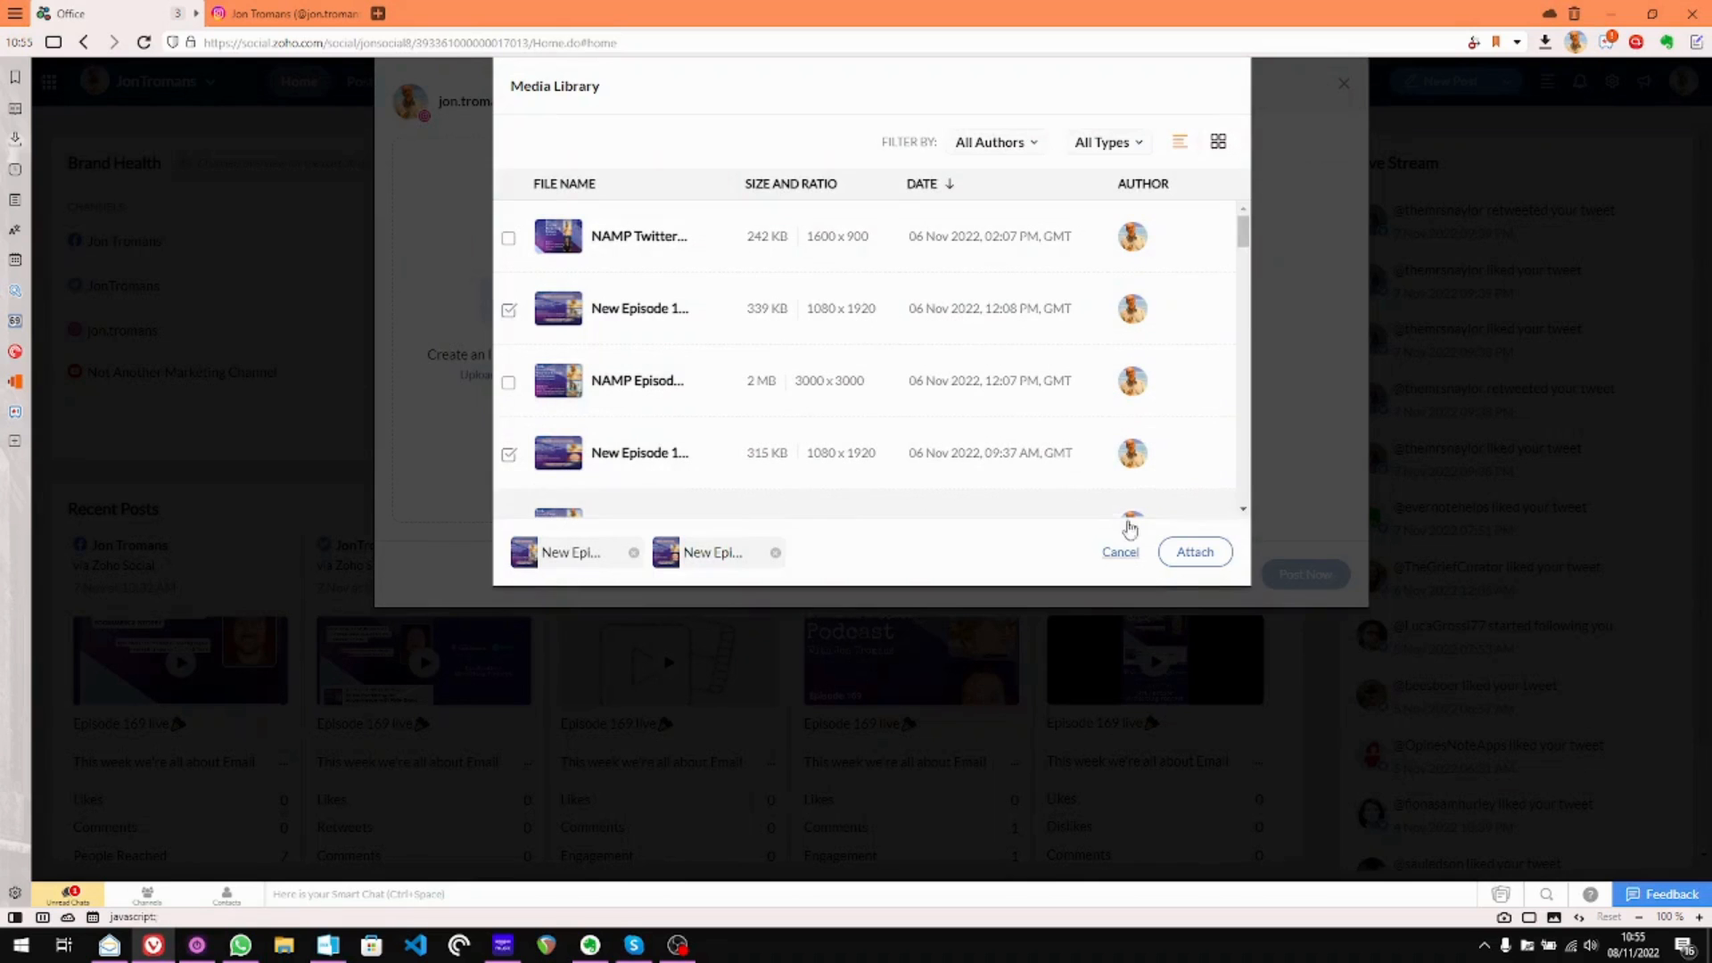
left_click(1200, 552)
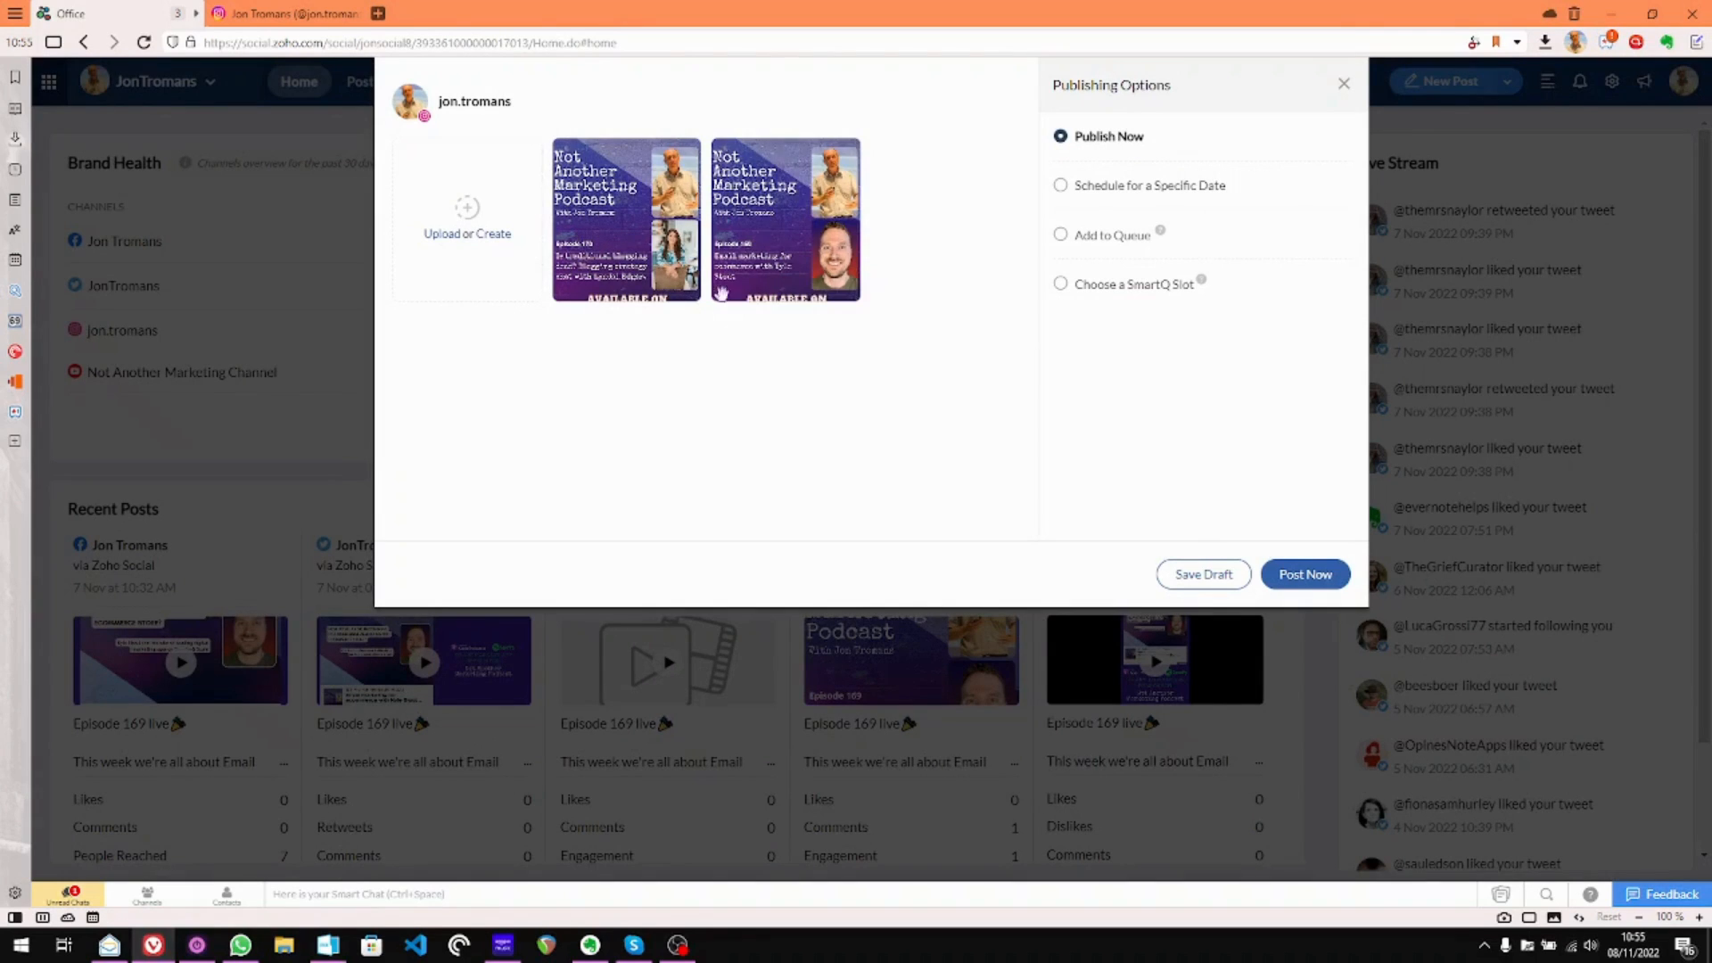
Reorder the story images so the Episode 169 image comes before the Episode 170 image
left_click_drag(782, 215, 615, 214)
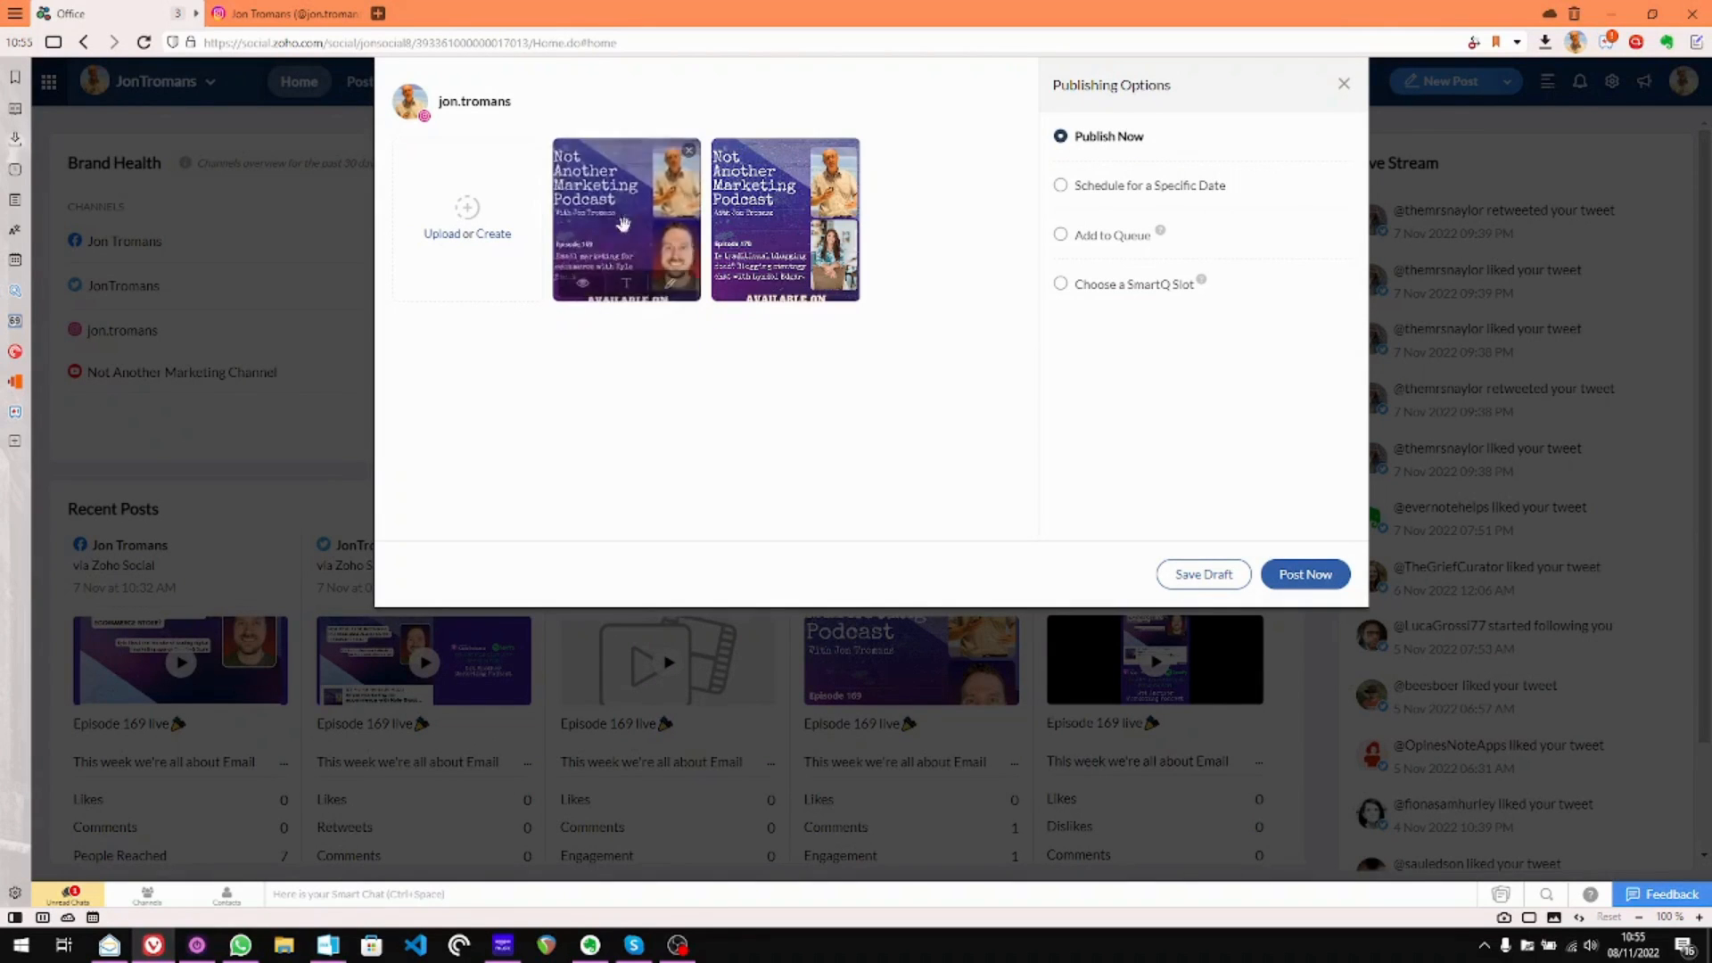
left_click_drag(774, 234, 624, 223)
left_click_drag(767, 241, 619, 218)
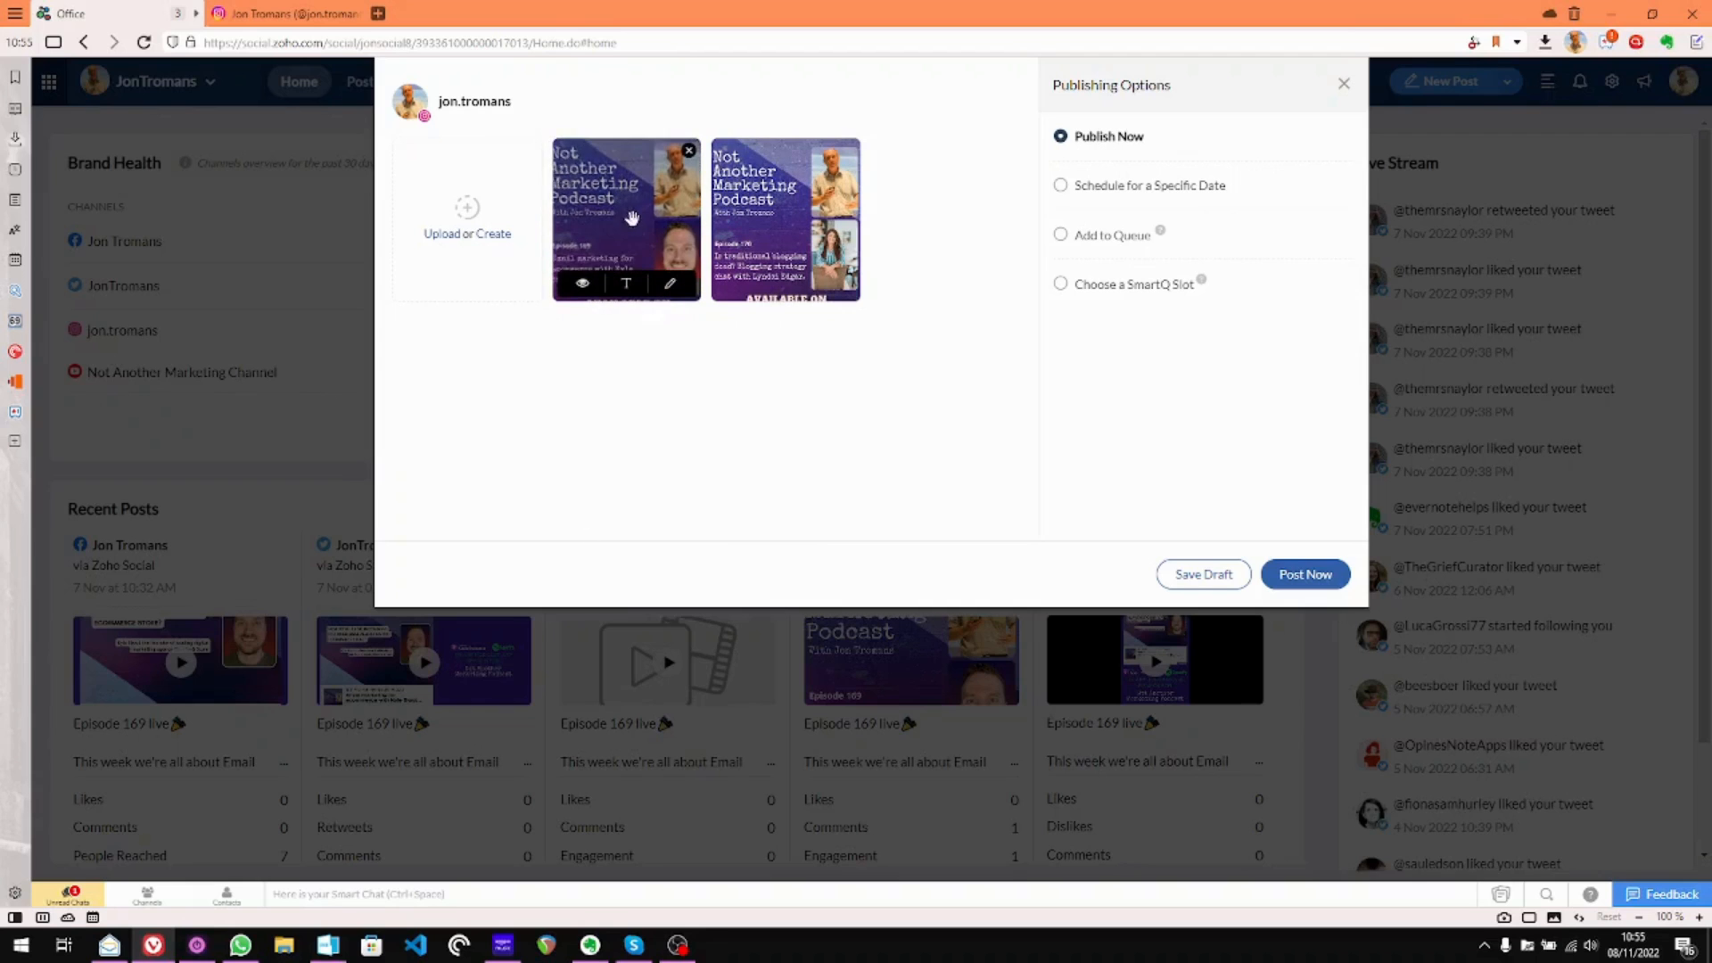
Preview the Episode 169 story image and view its caption dialog without adding a caption
left_click(588, 287)
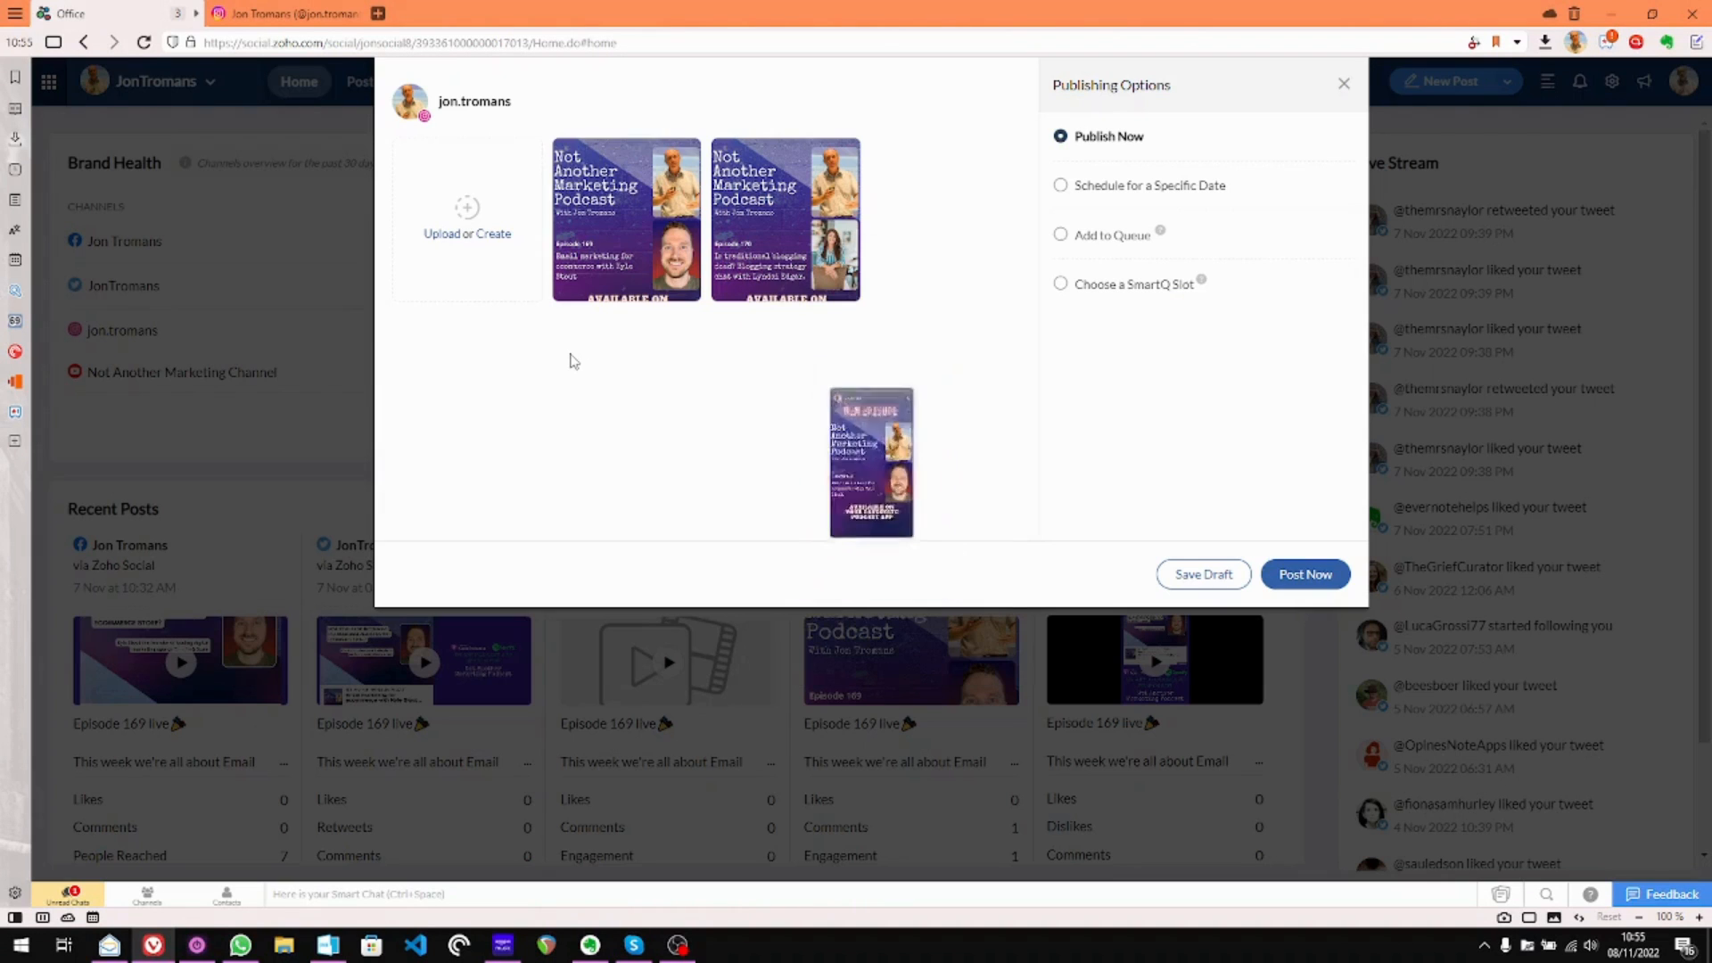
mouse_move(614, 237)
left_click(624, 283)
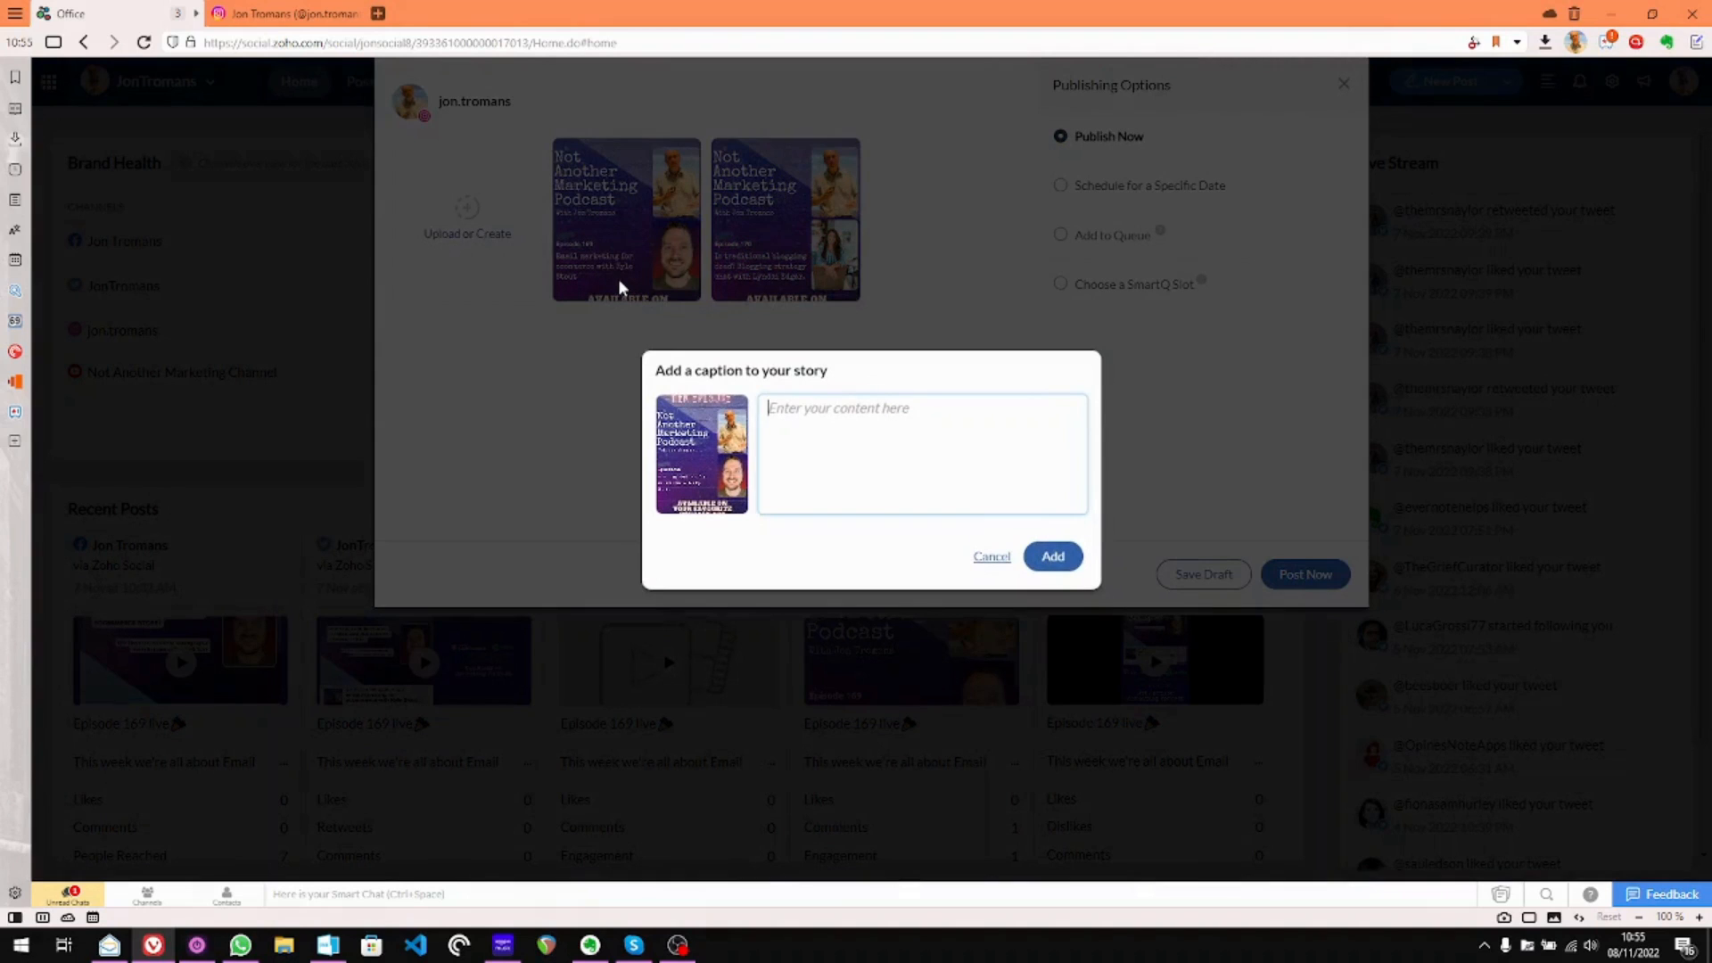
left_click(981, 557)
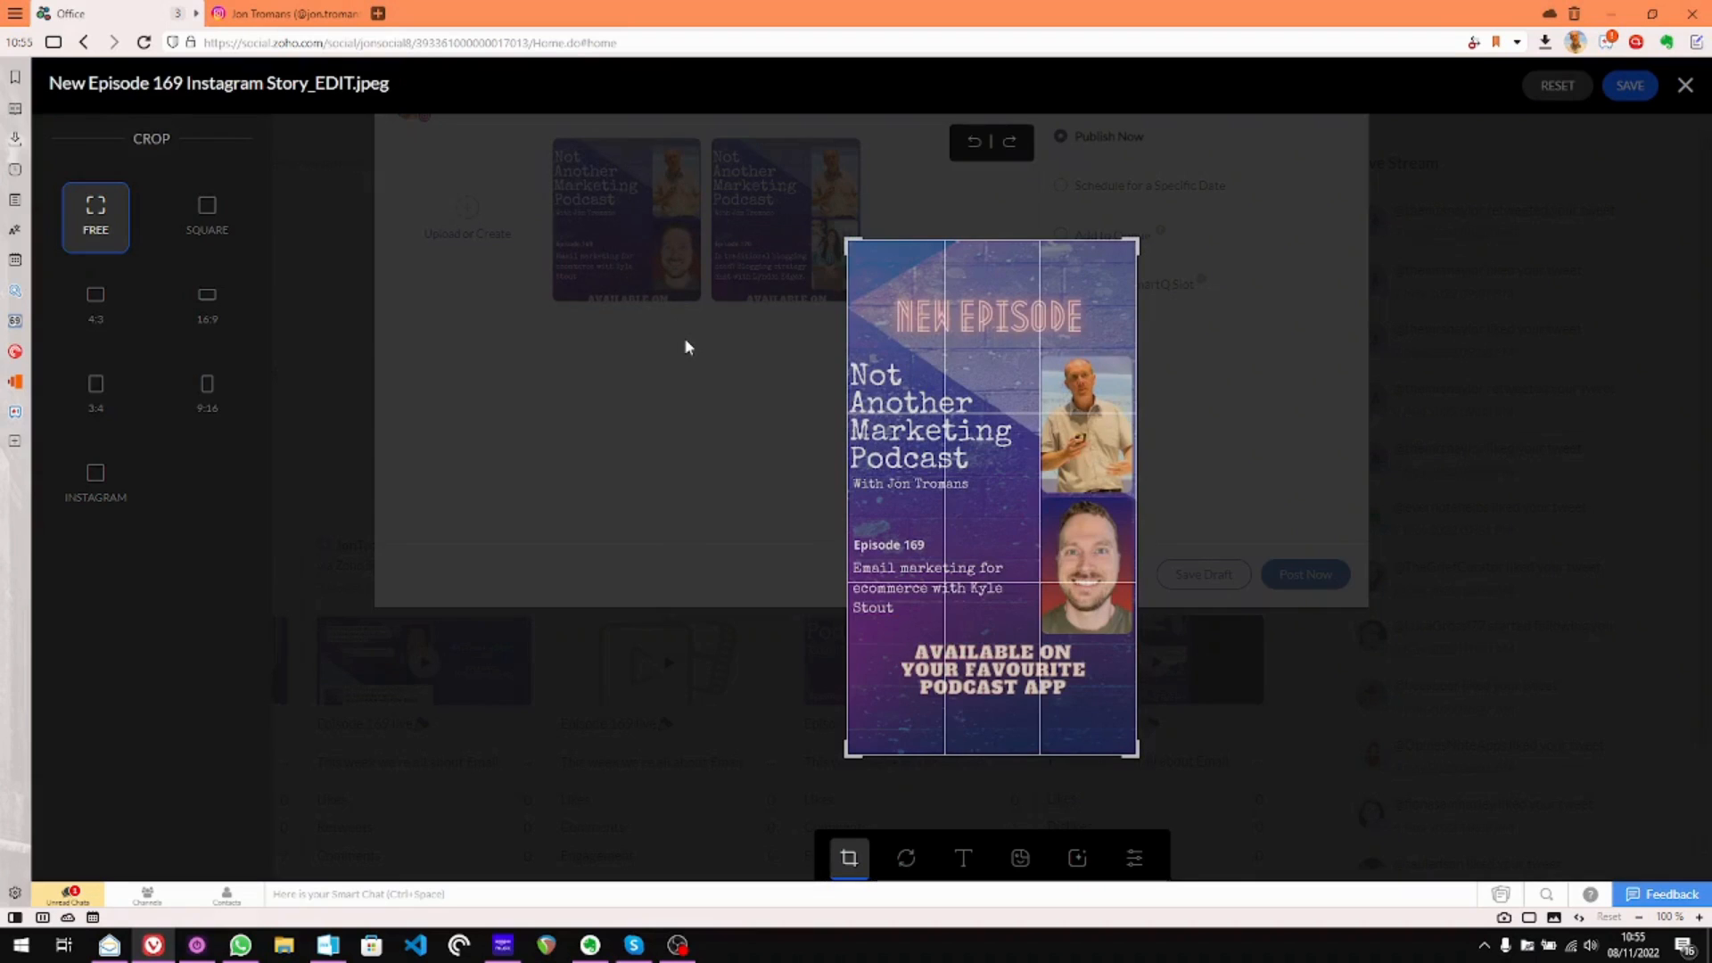
Try adding a Hello sticker to the Episode 169 image, enlarging and repositioning it, and close the image editor without saving
left_click(1020, 858)
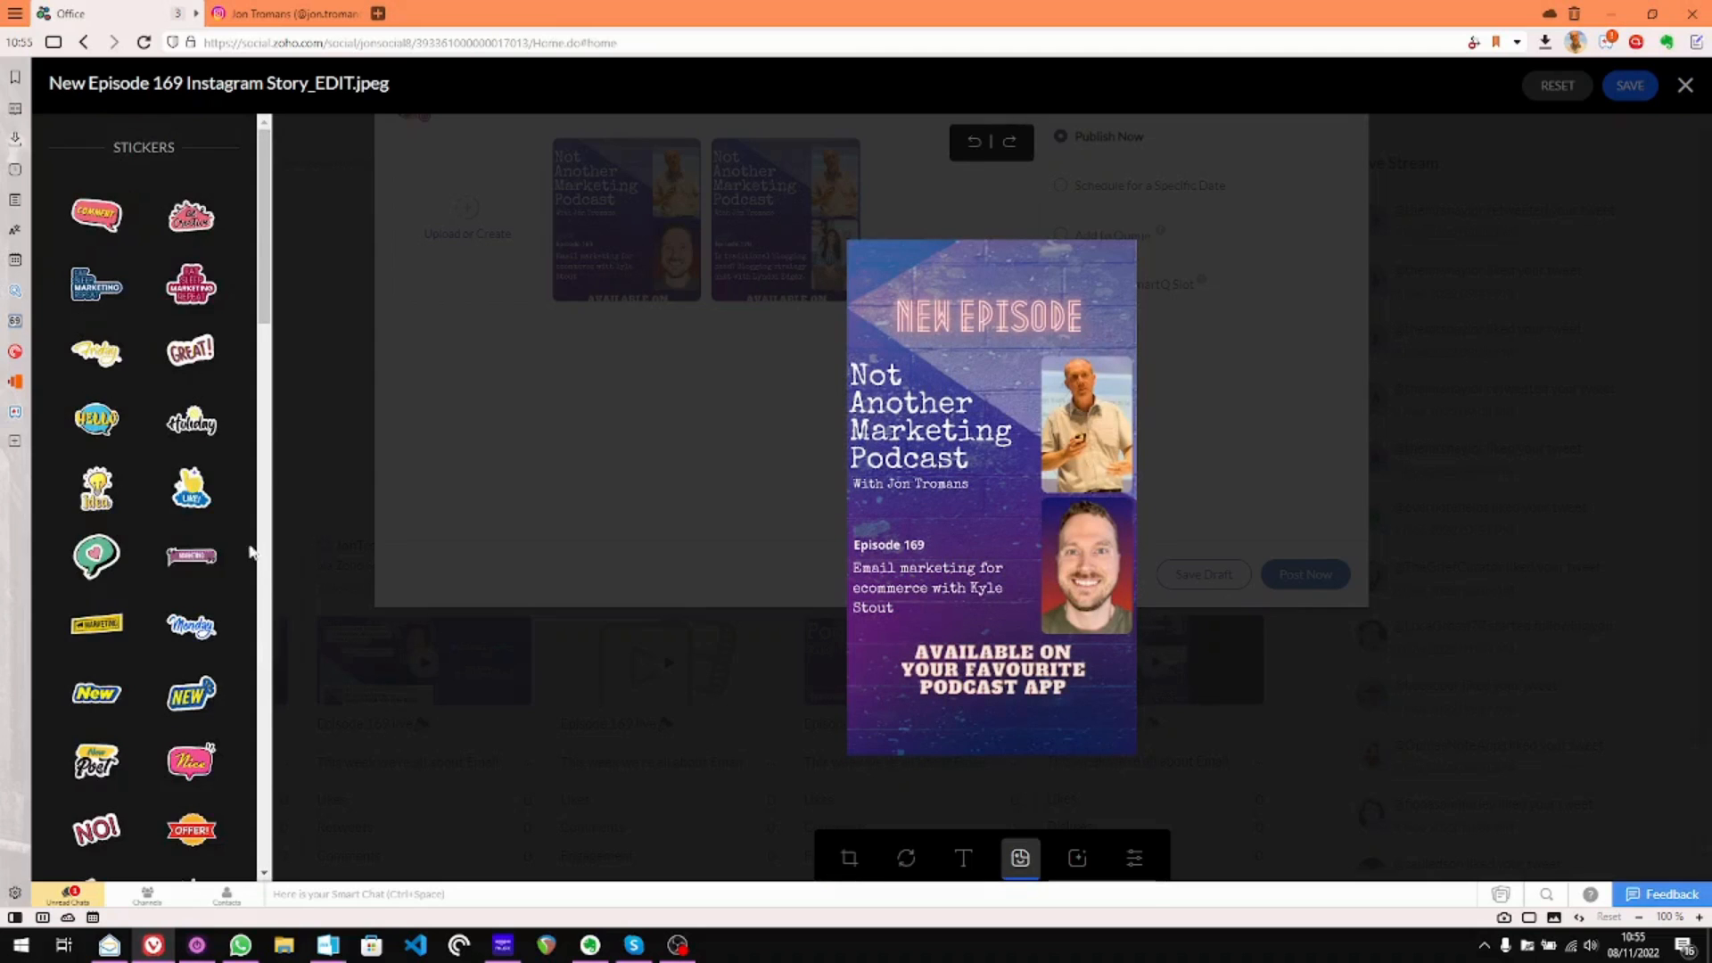
left_click(96, 419)
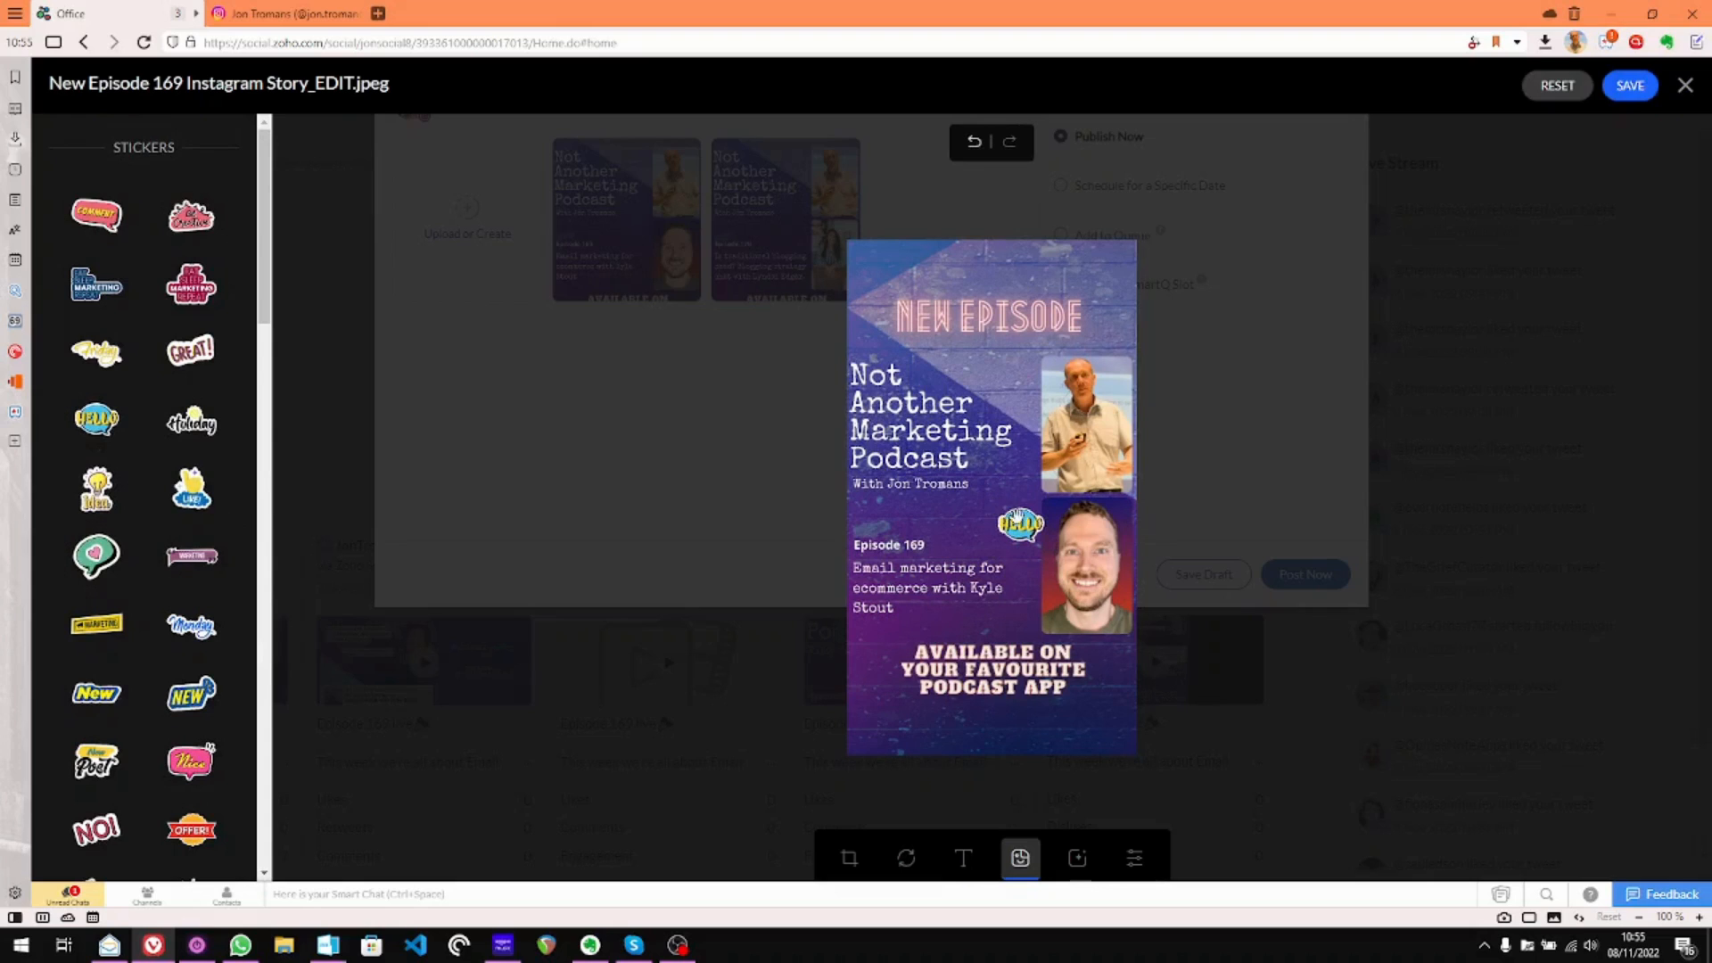
left_click(1016, 517)
left_click_drag(997, 497, 923, 376)
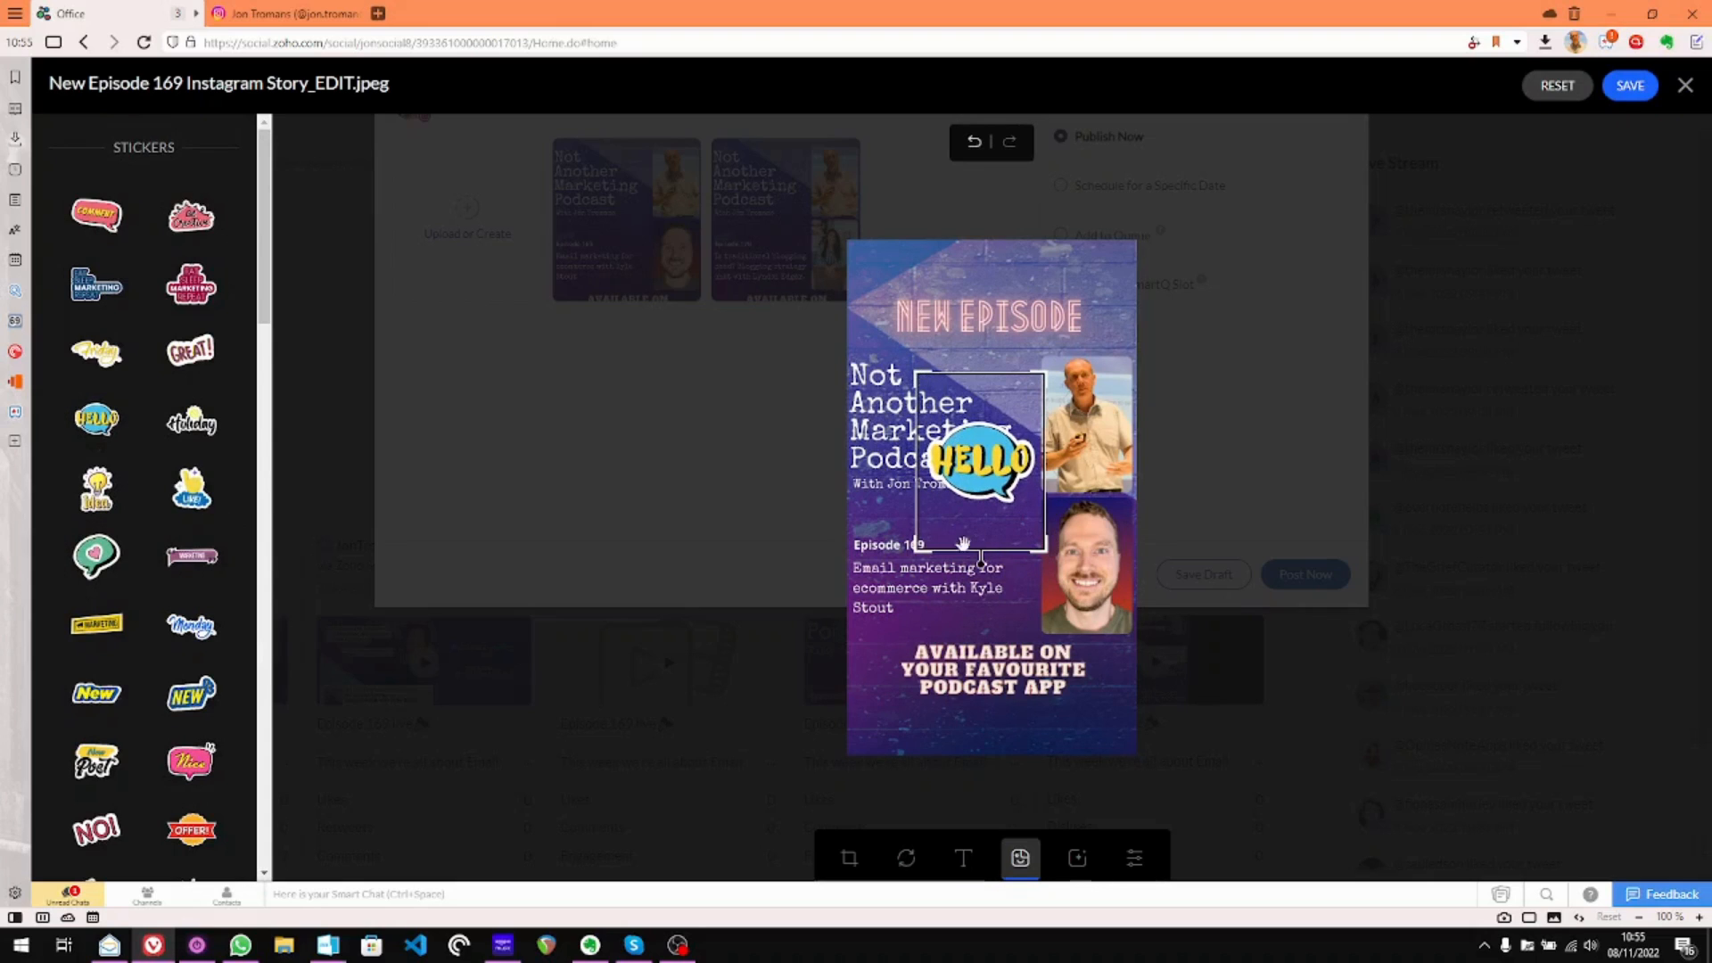
left_click_drag(981, 563, 1003, 558)
left_click_drag(992, 439, 996, 316)
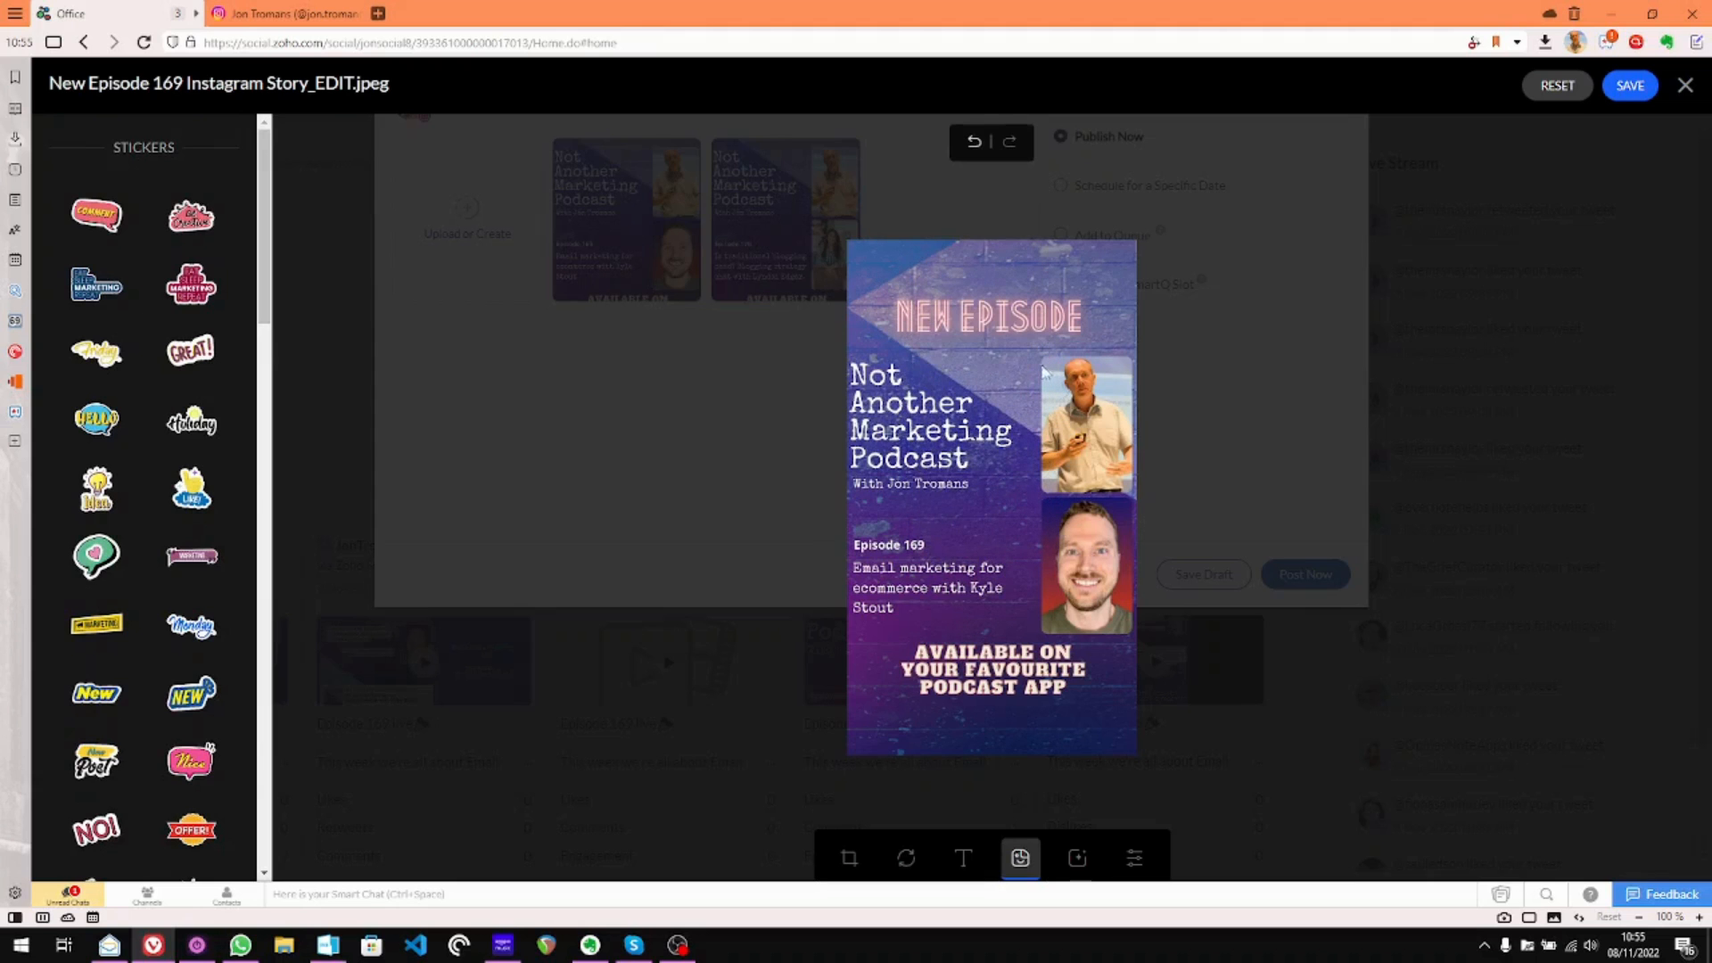
left_click(1683, 86)
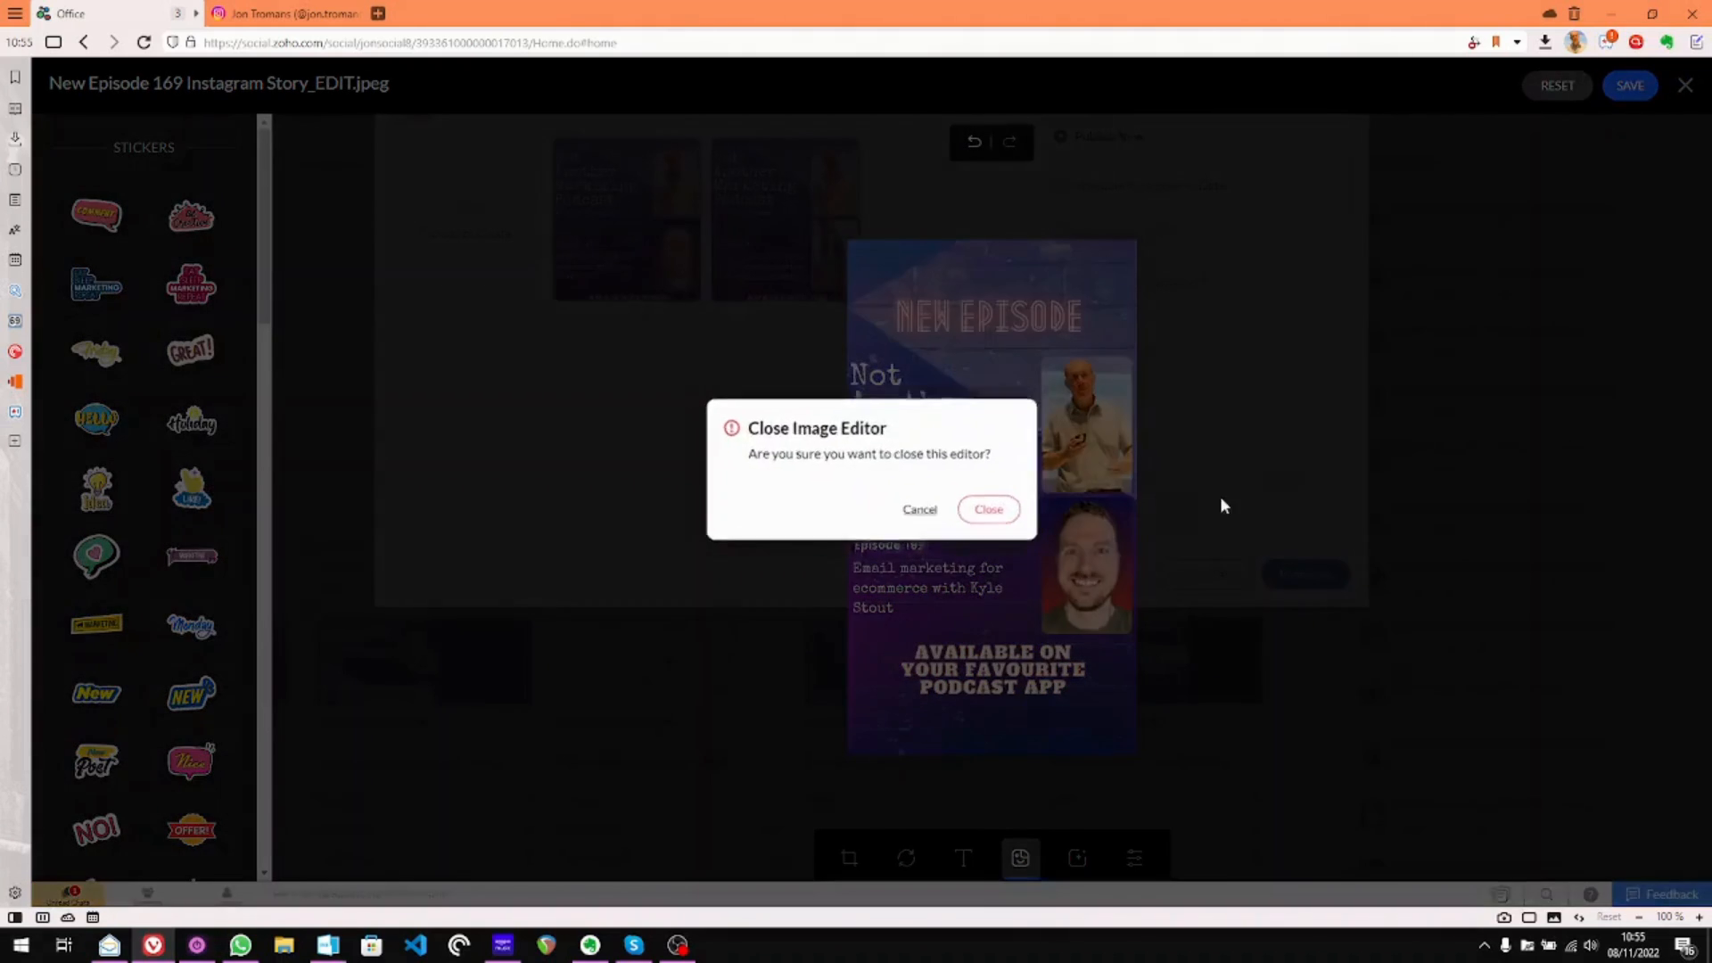
left_click(1024, 517)
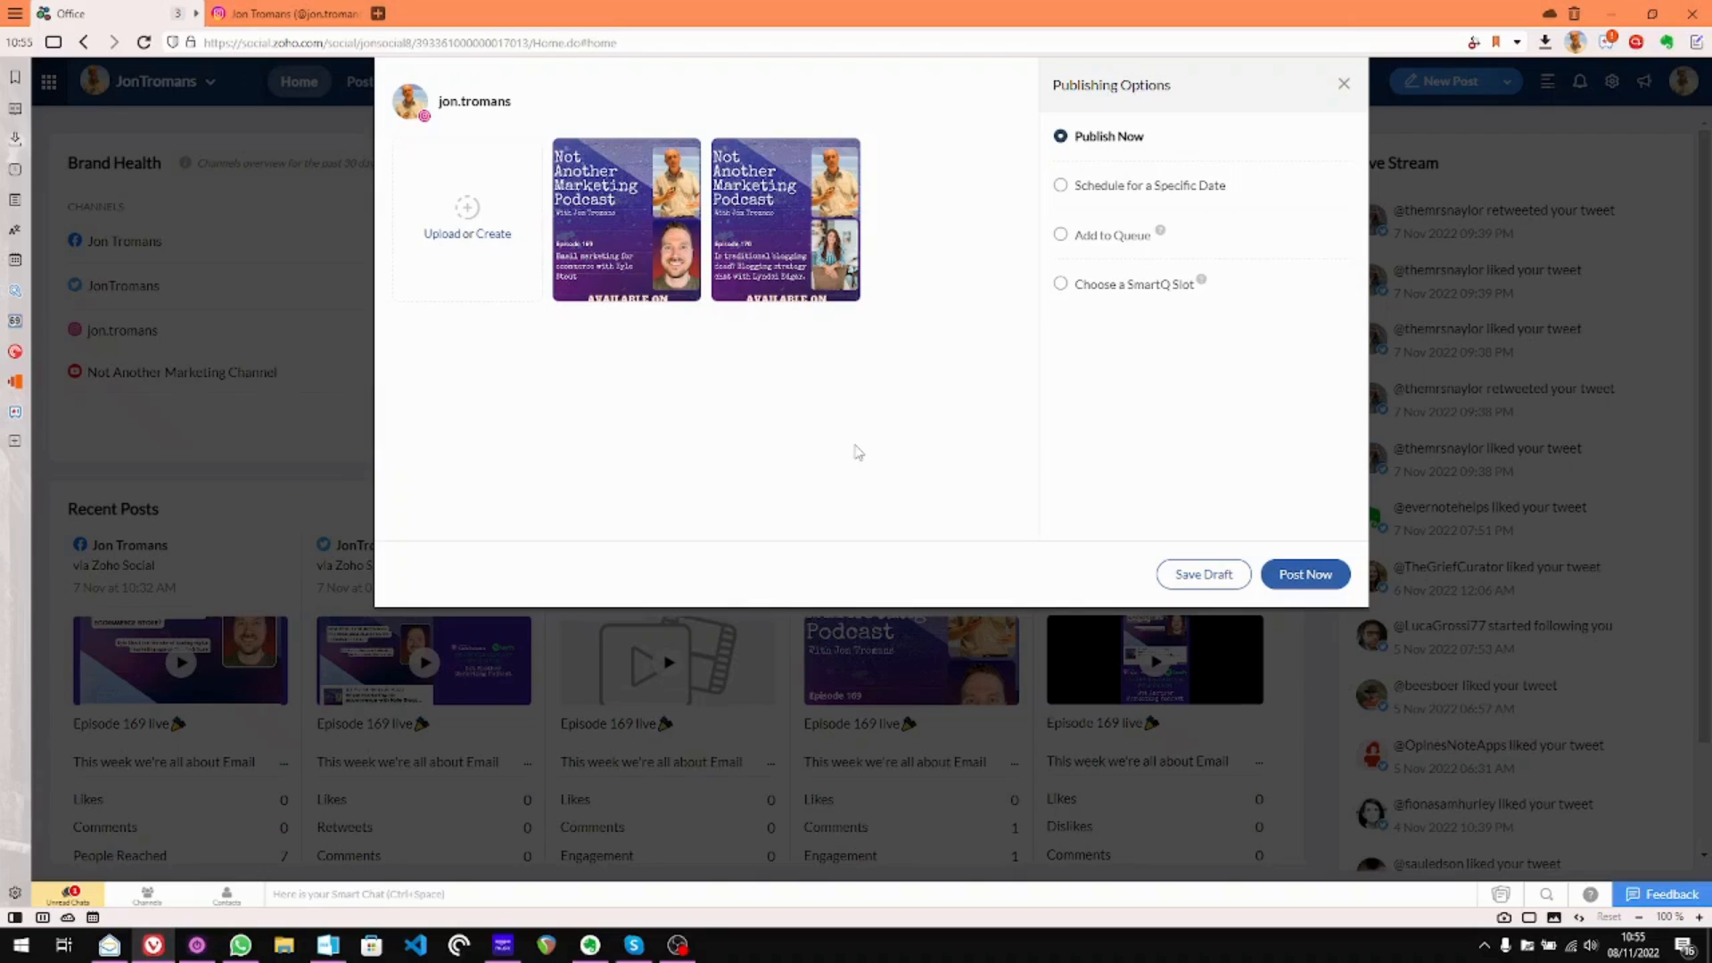
Switch the publishing option to a specific date, set it to 11/22/2022, and choose the minutes of the publishing time
left_click(1103, 289)
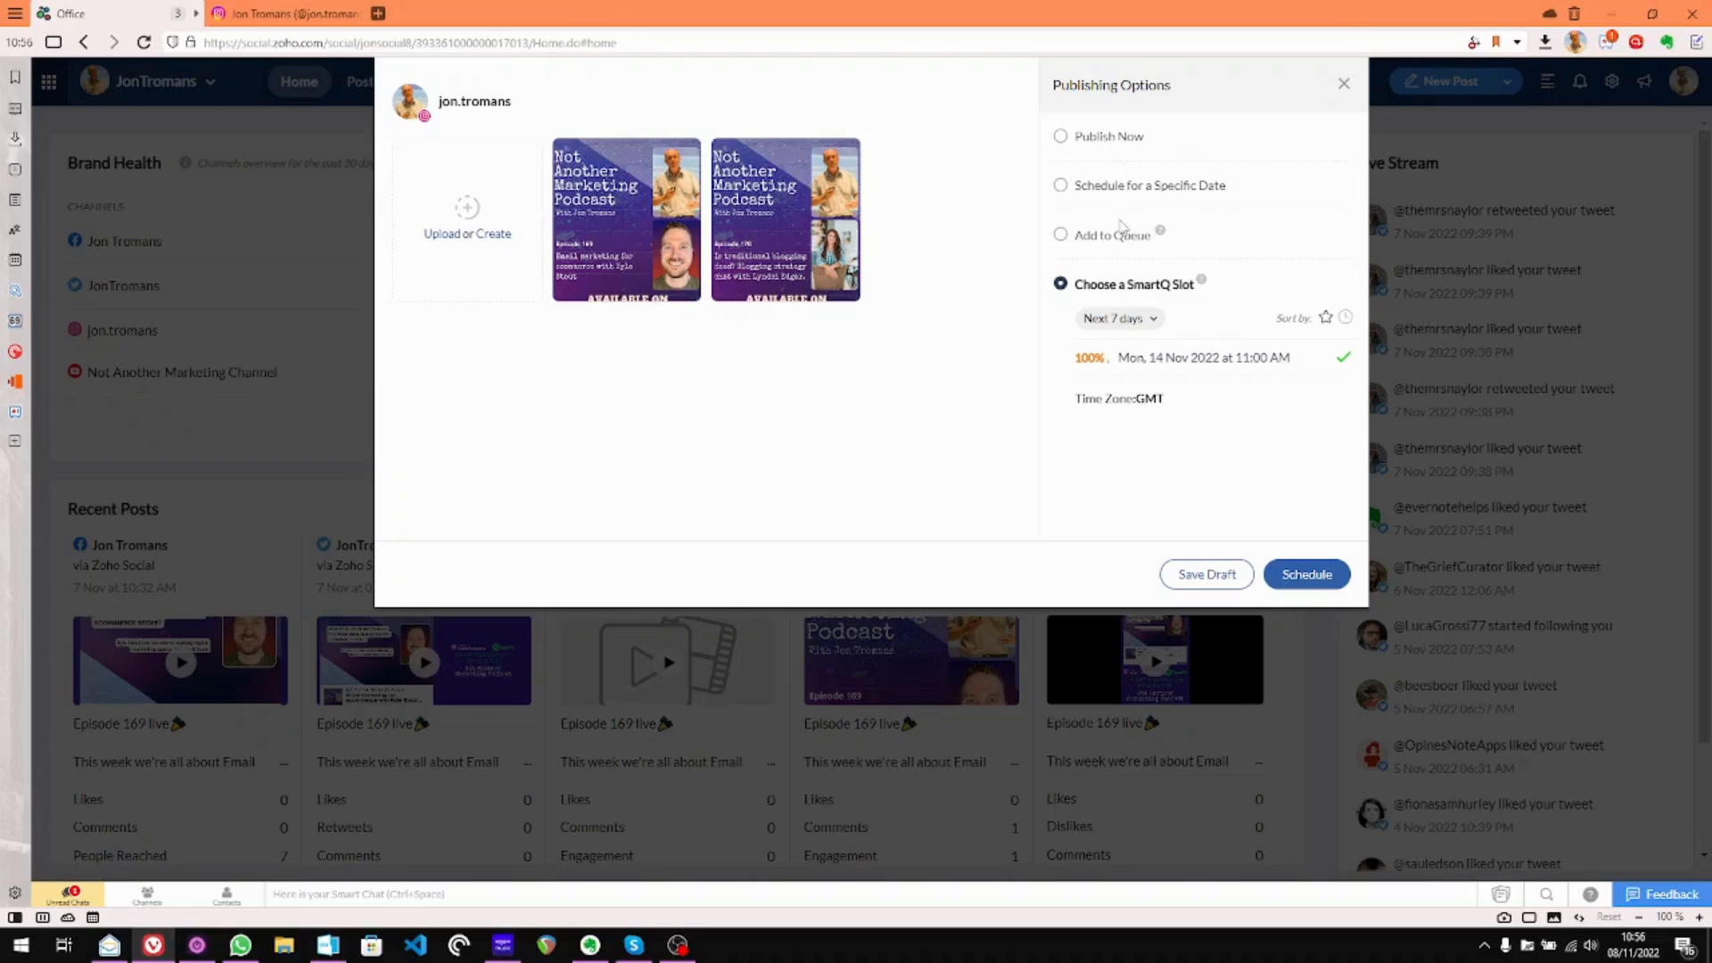
left_click(1135, 189)
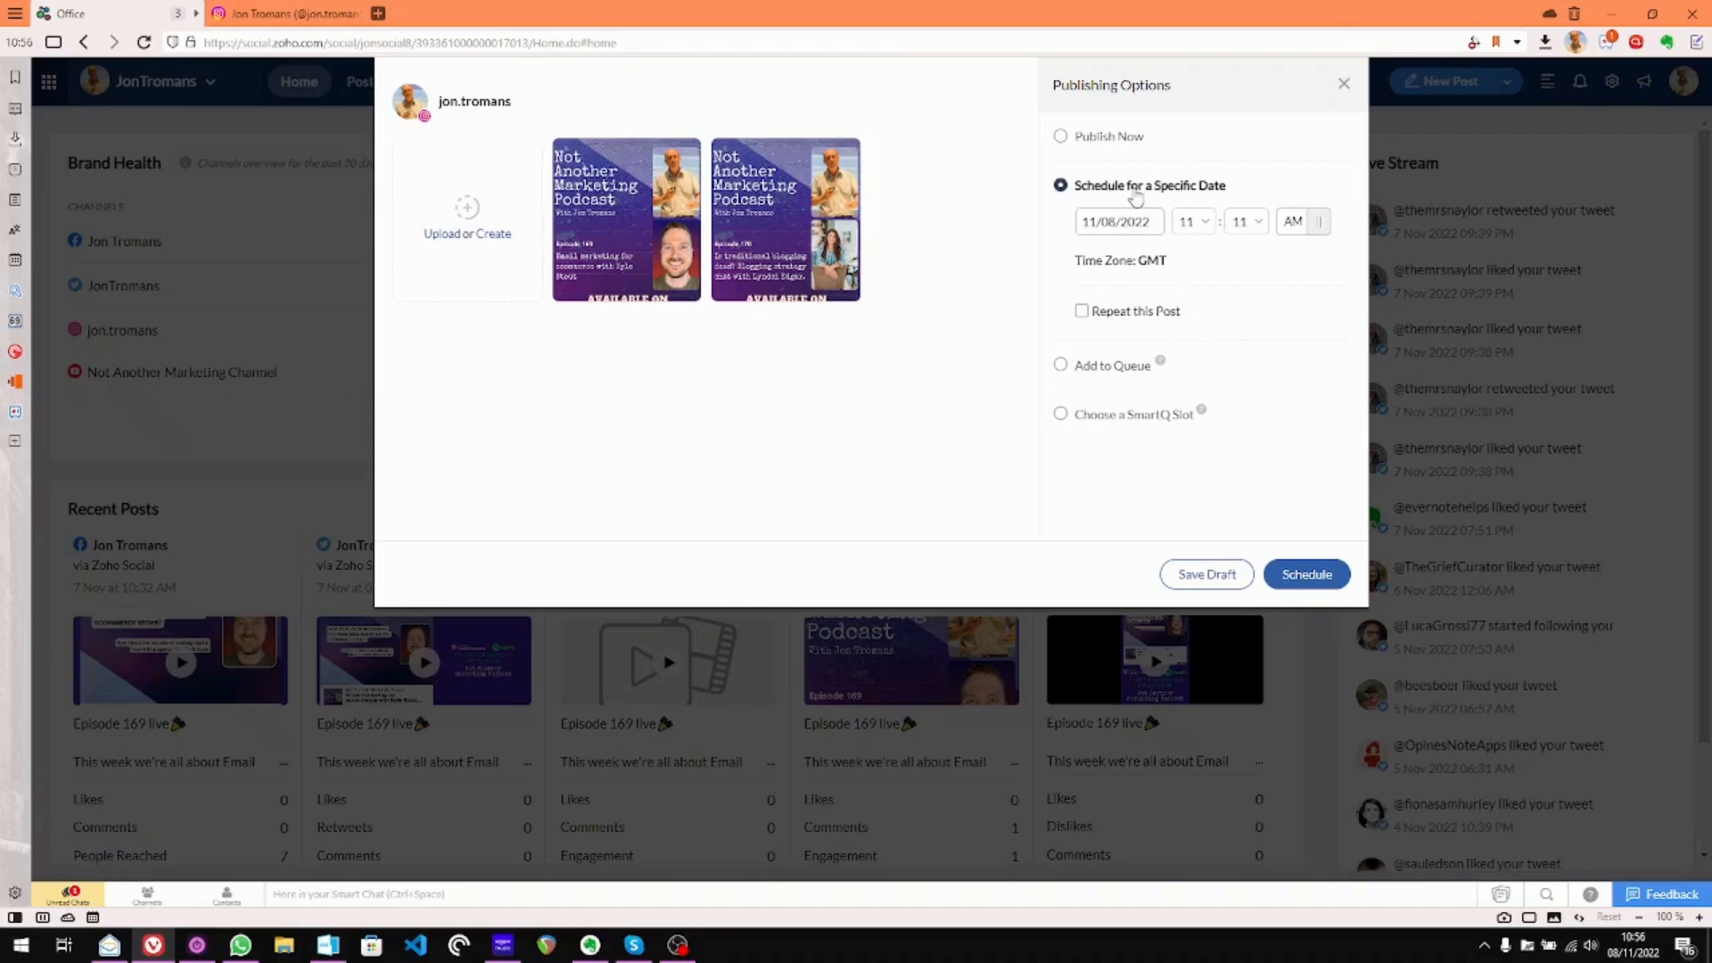
left_click(1140, 222)
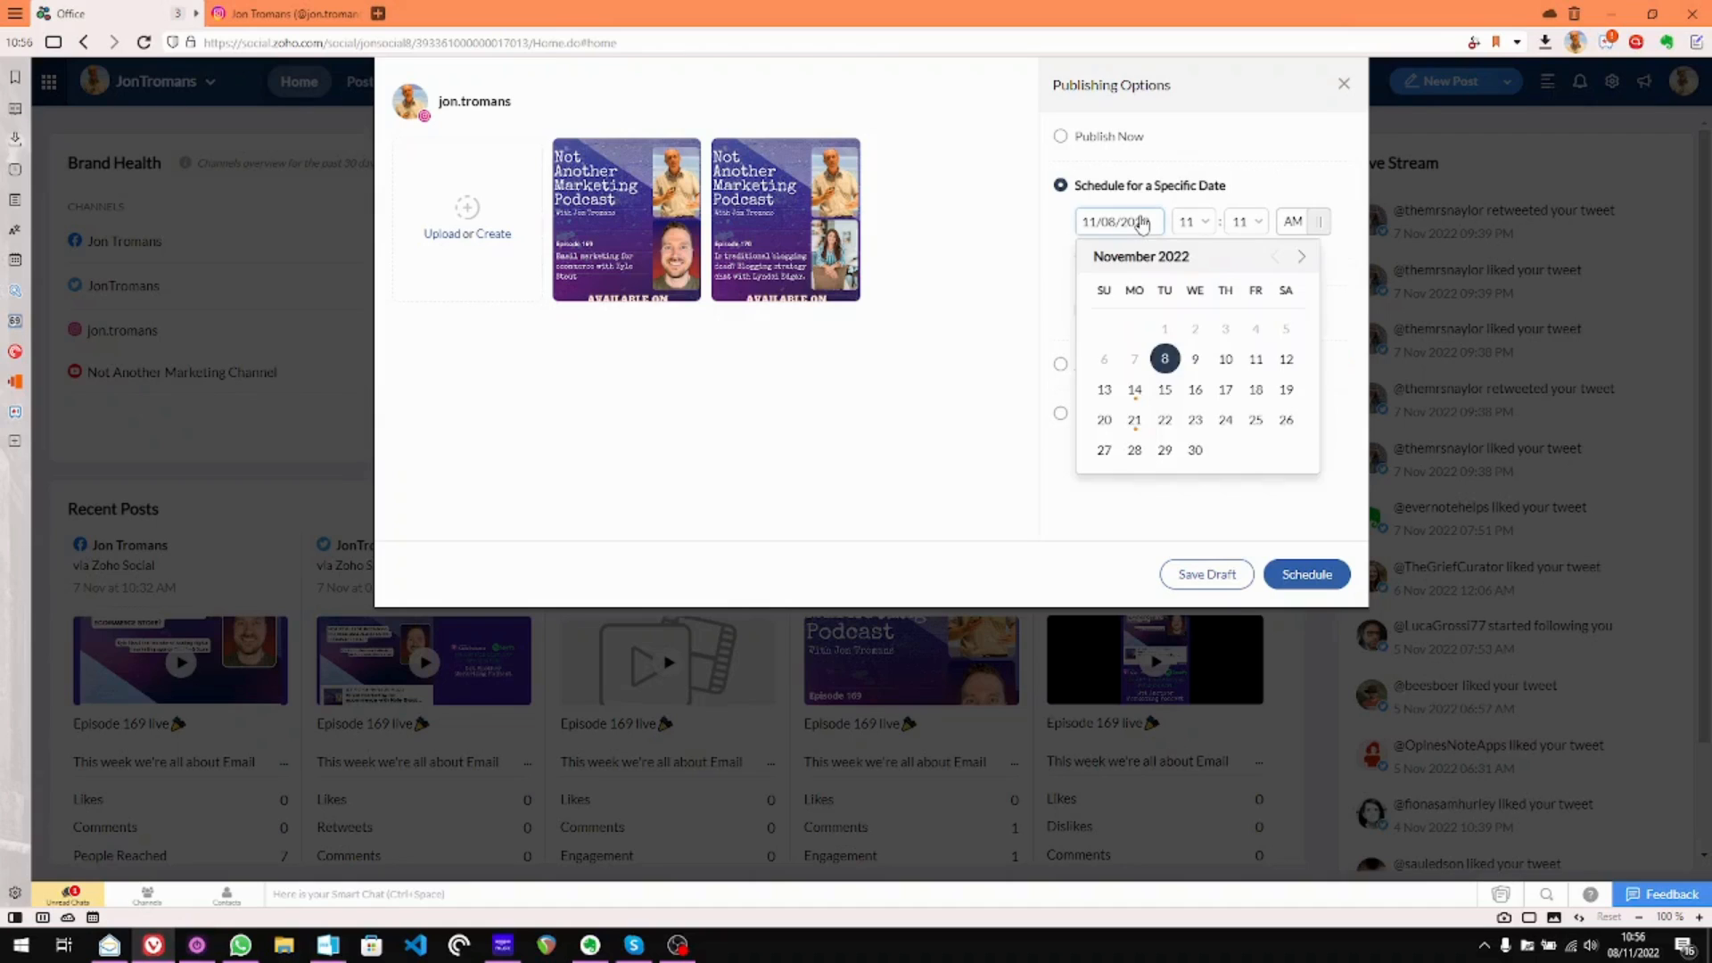
left_click(1162, 419)
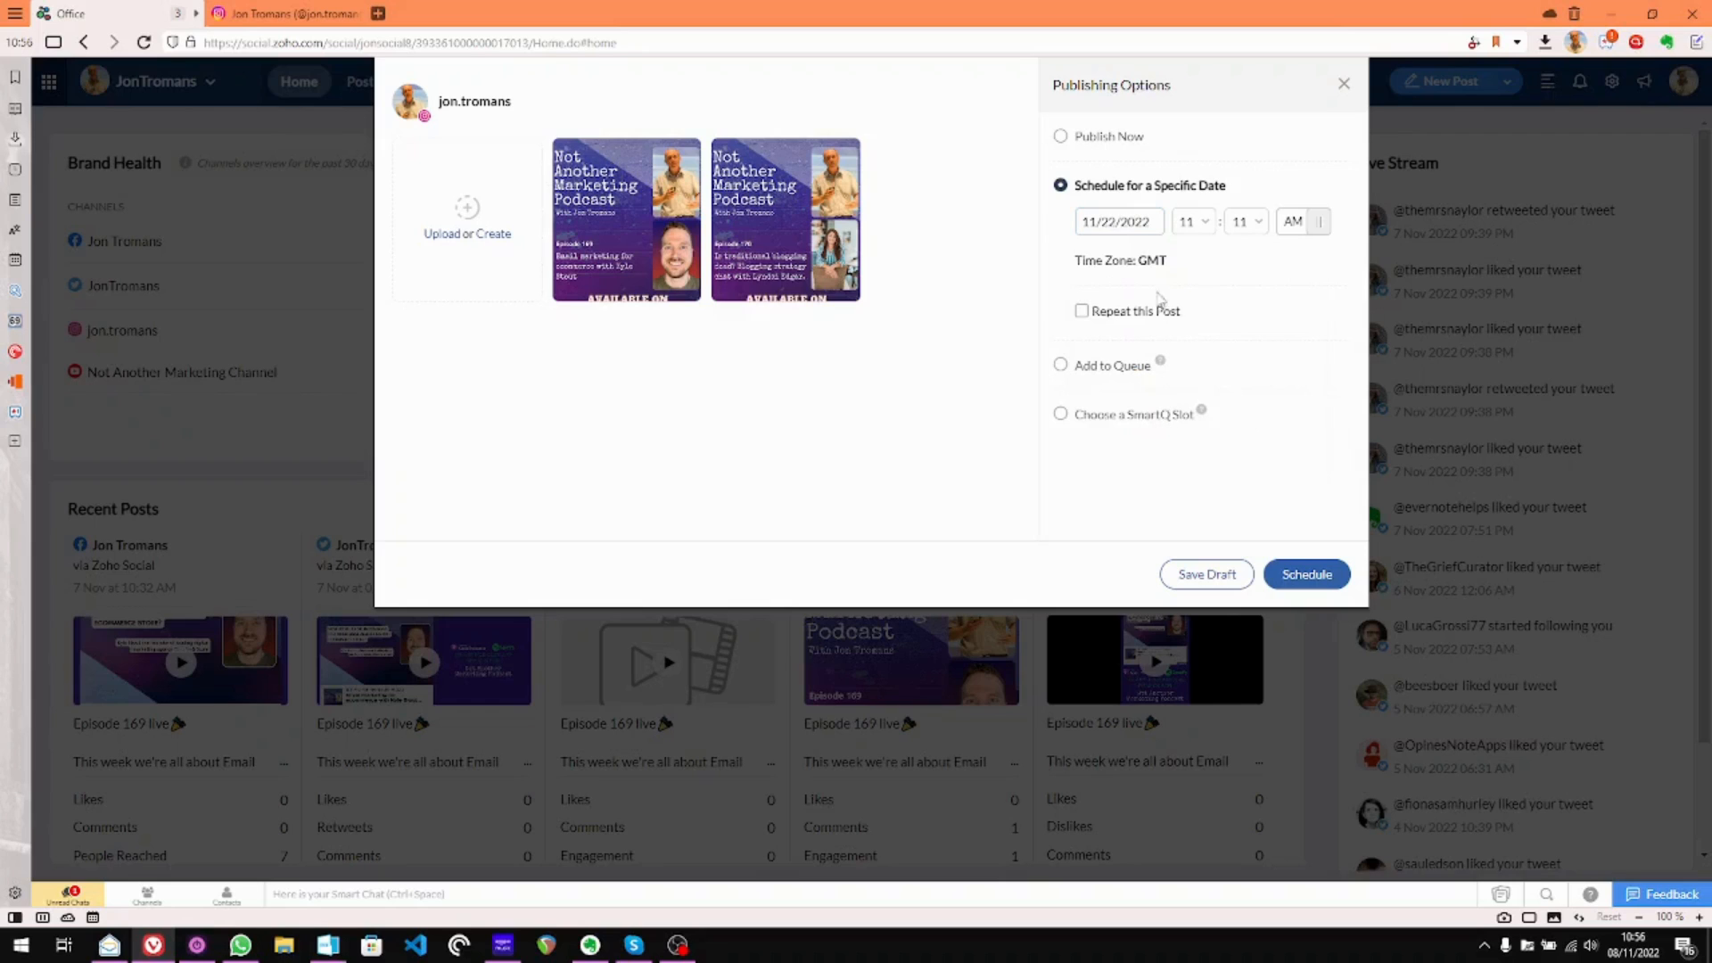
left_click(1246, 221)
left_click(1242, 429)
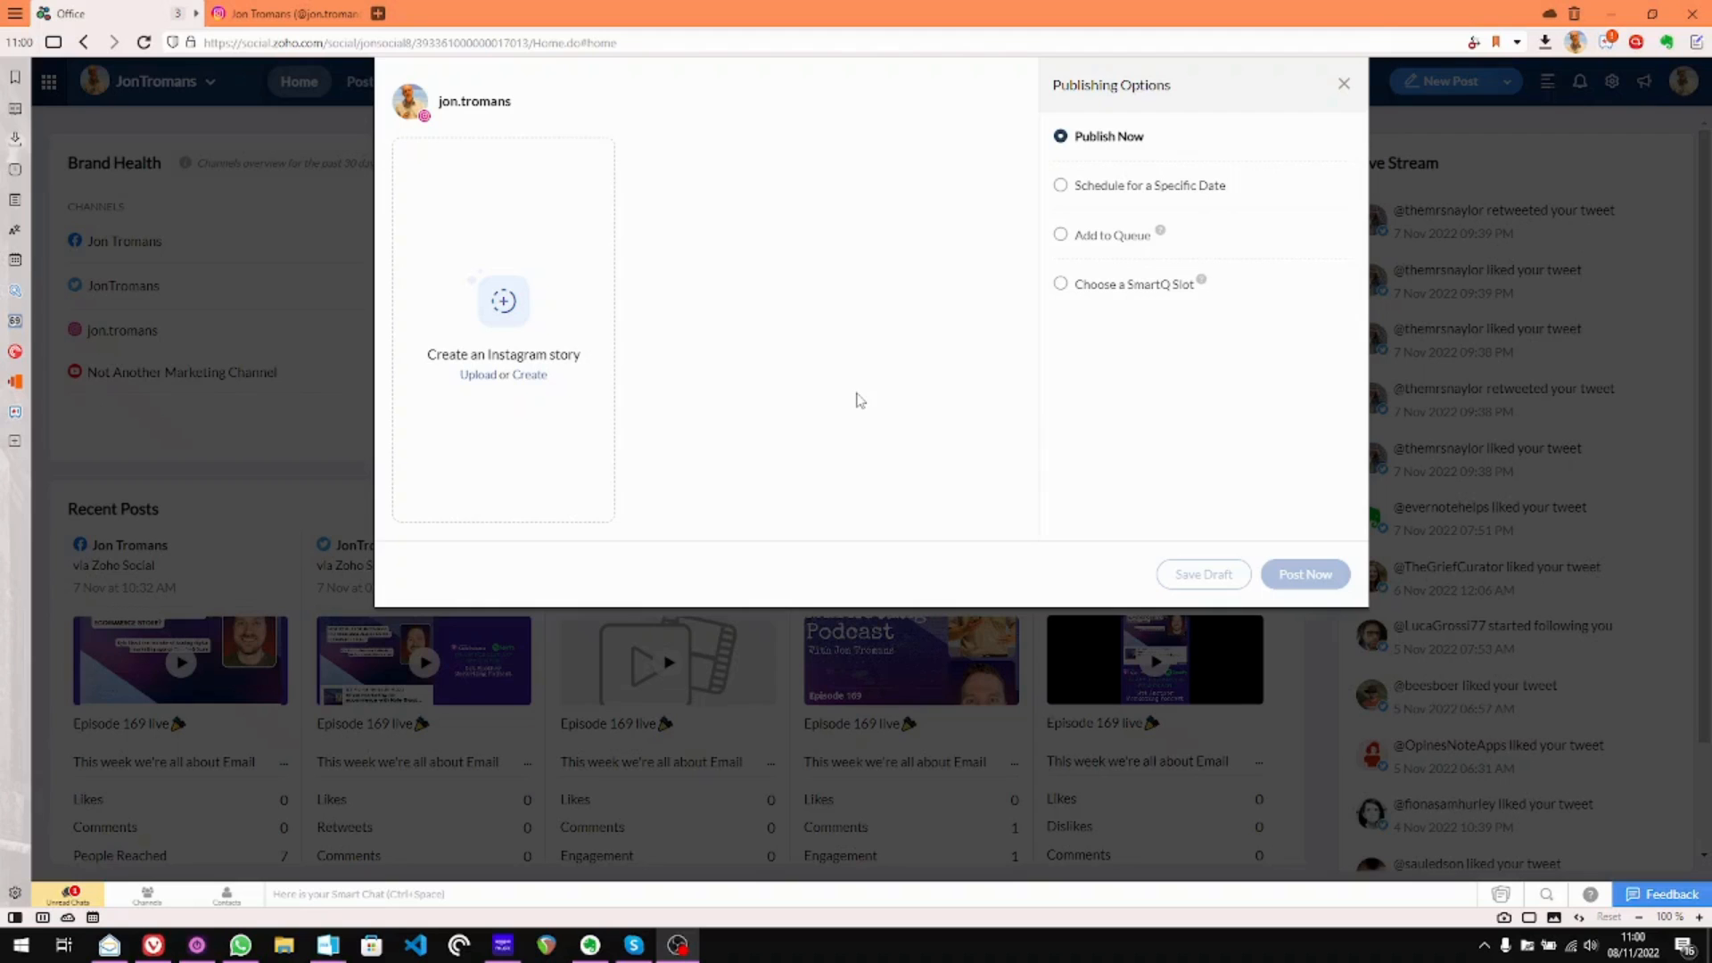
Create a blank Instagram story from scratch, try several background colours and settle on light blue
left_click(534, 375)
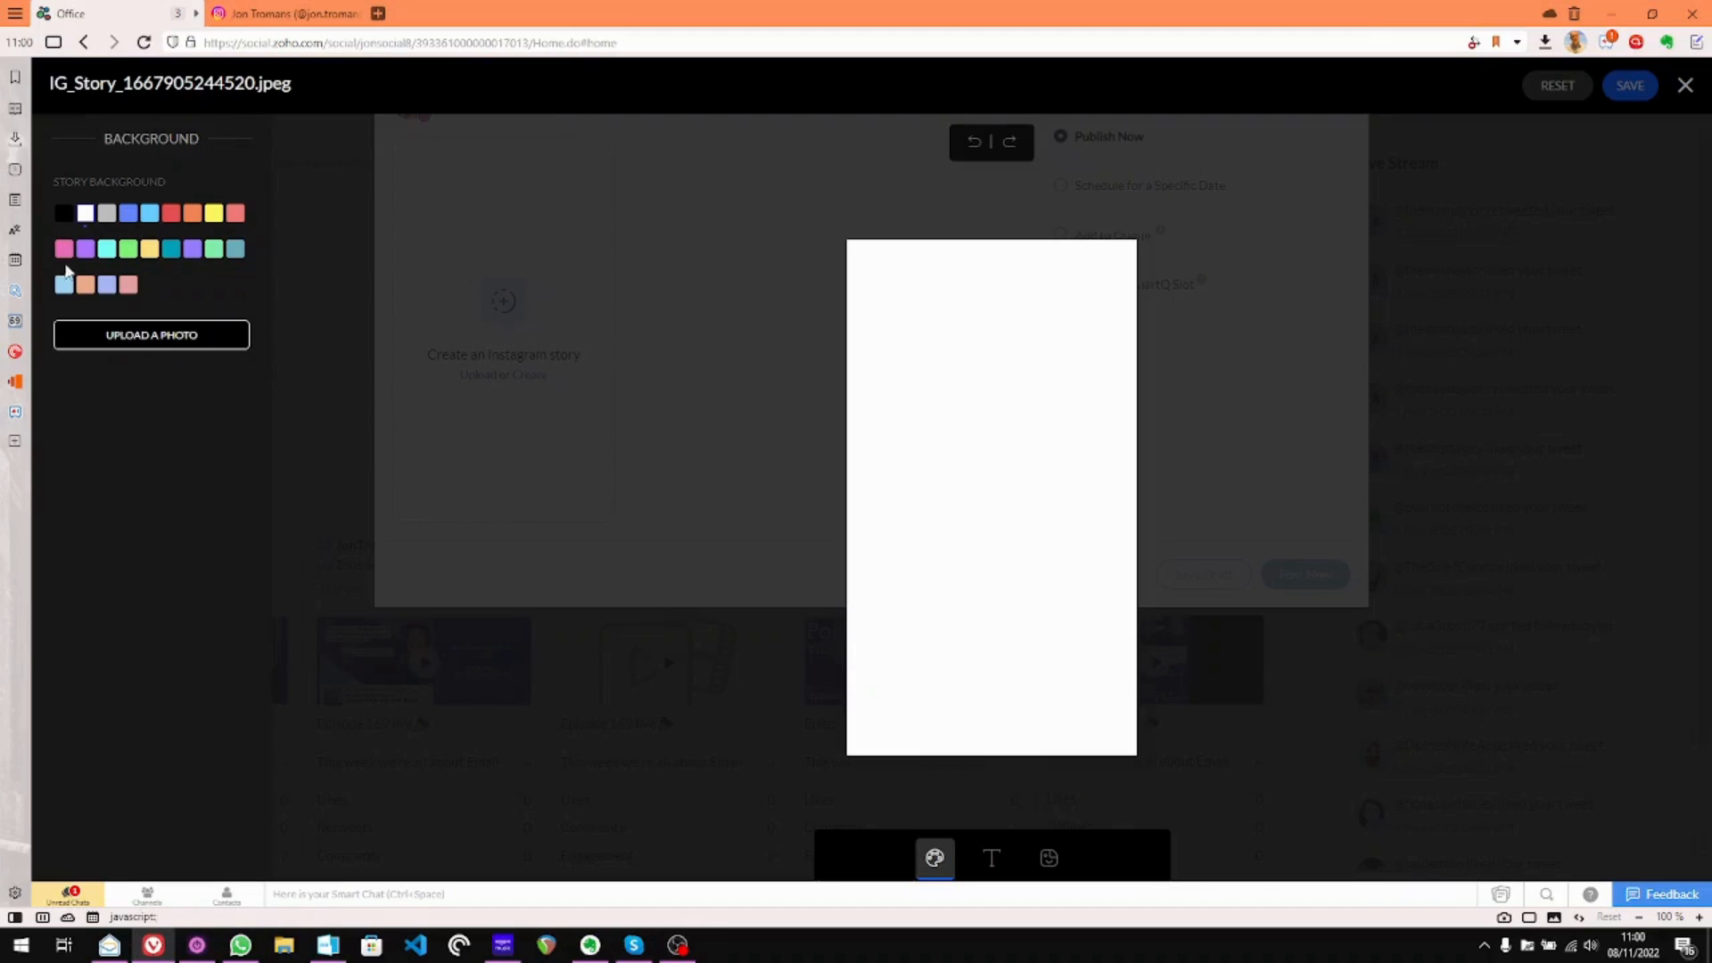
left_click(150, 250)
left_click(189, 249)
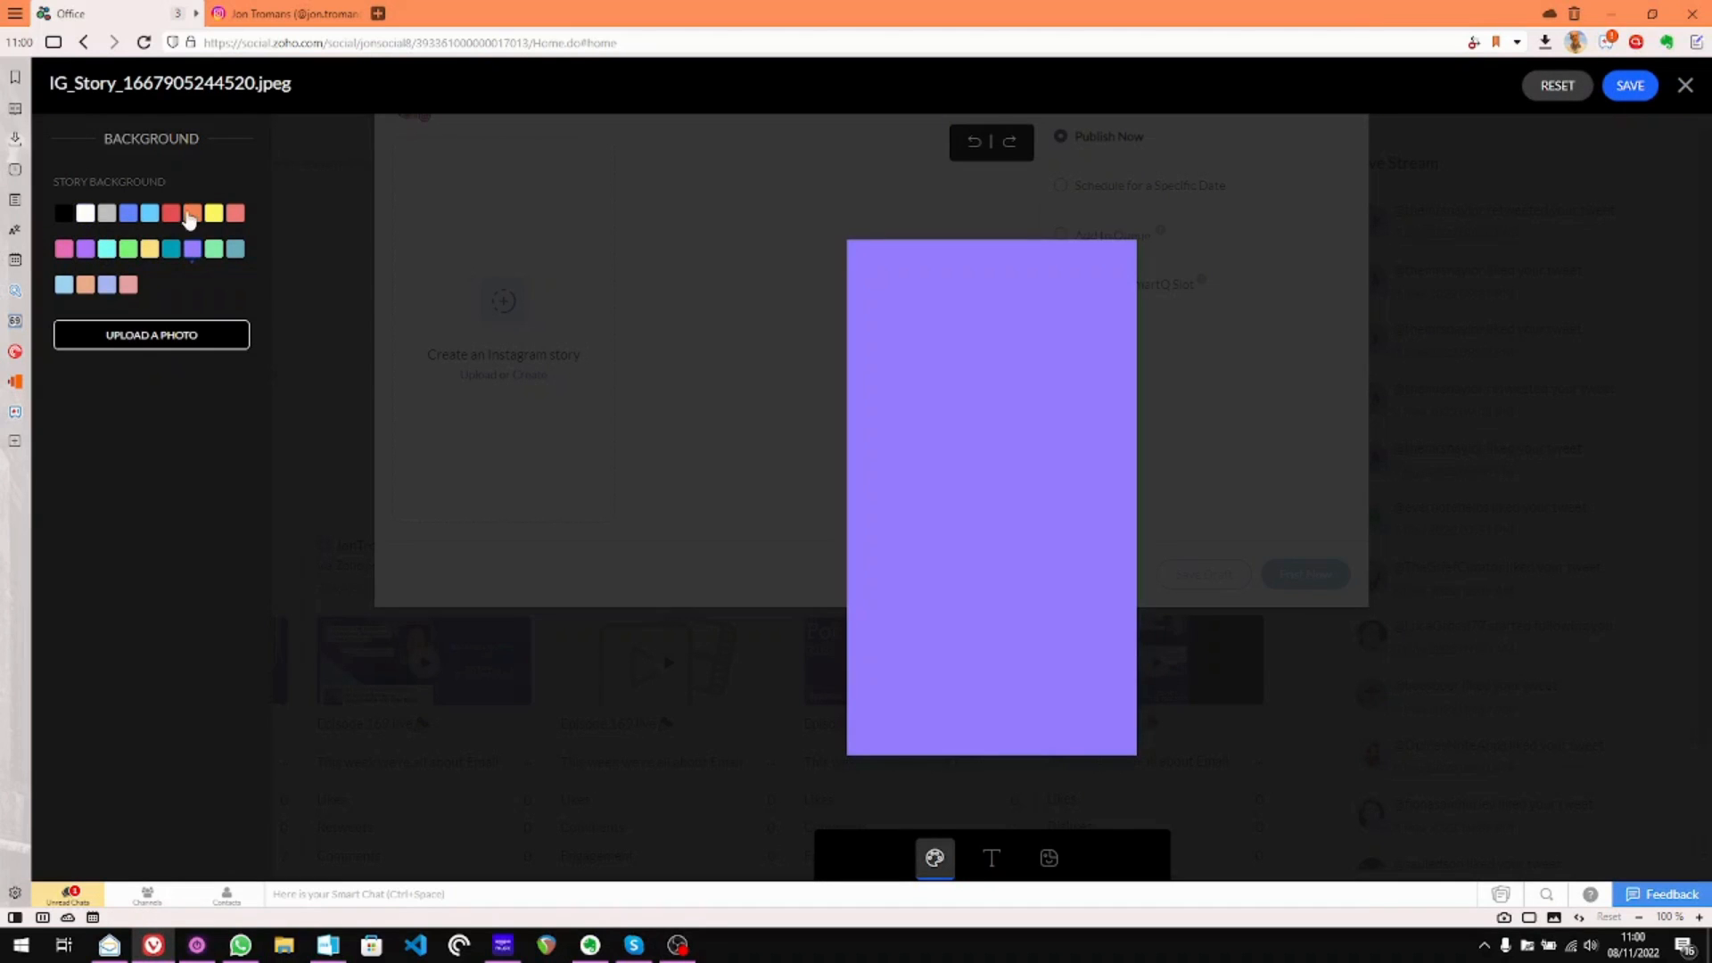
left_click(191, 214)
left_click(150, 213)
Add the mic stand image 5.jpg dated 27 Sep 2022 from the Media Library to the story, previewing it before attaching
left_click(142, 334)
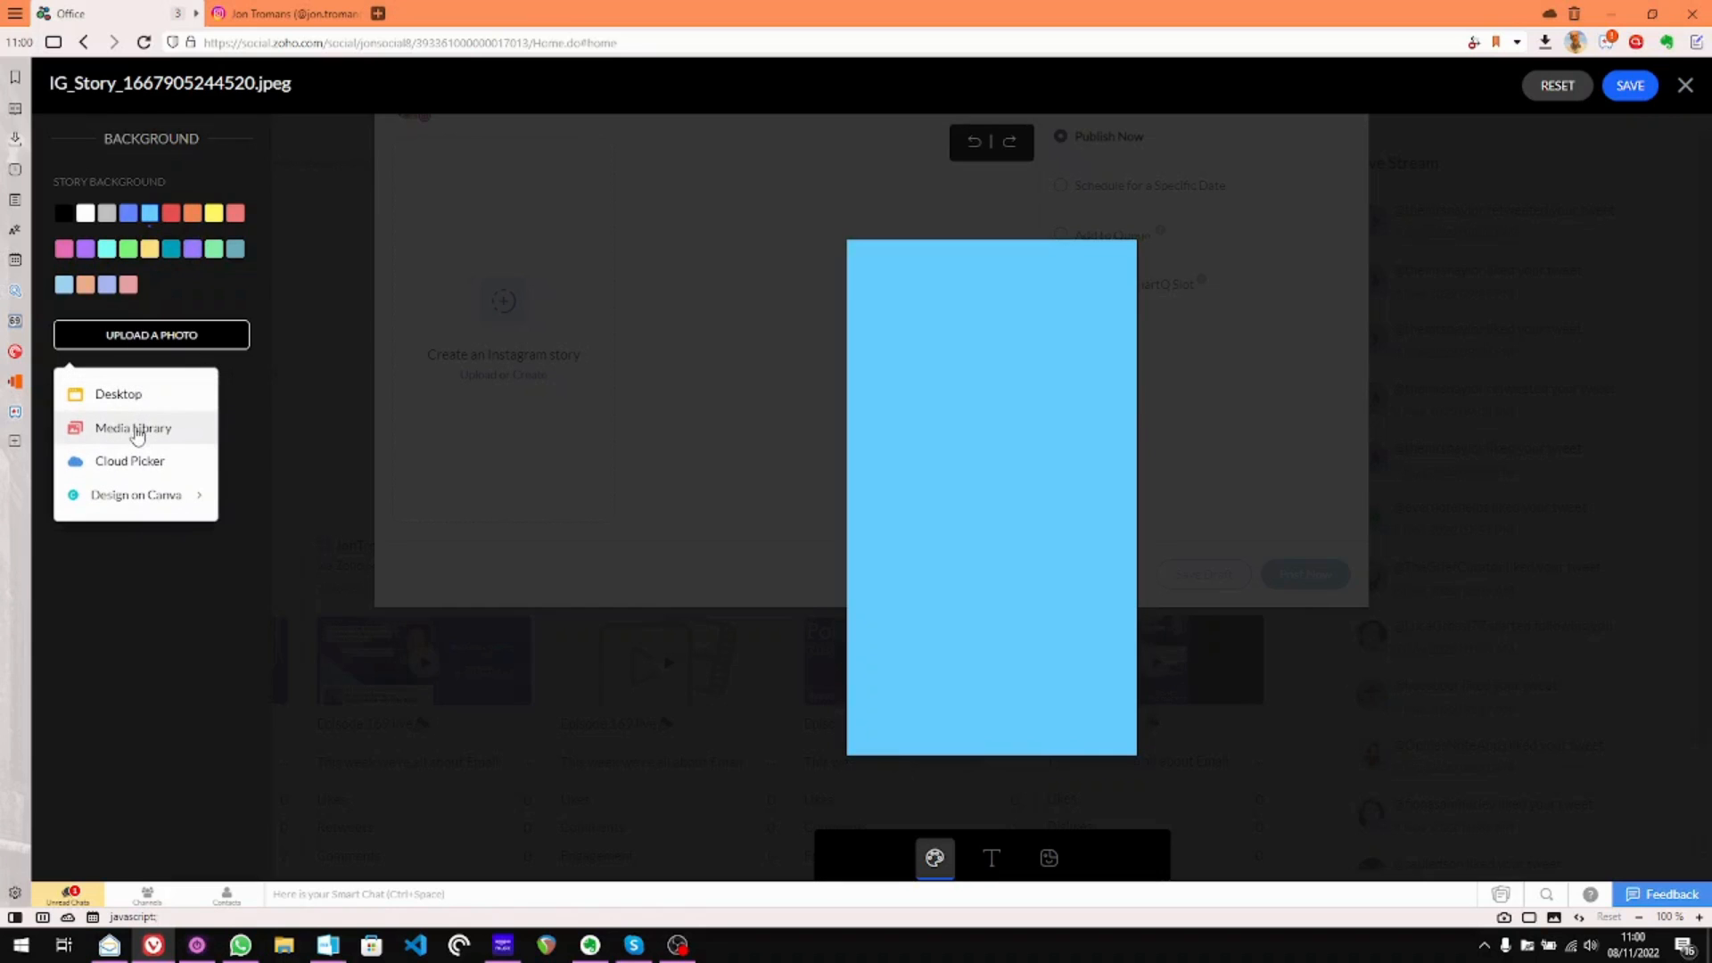
left_click(134, 428)
scroll(704, 415, "down", 3)
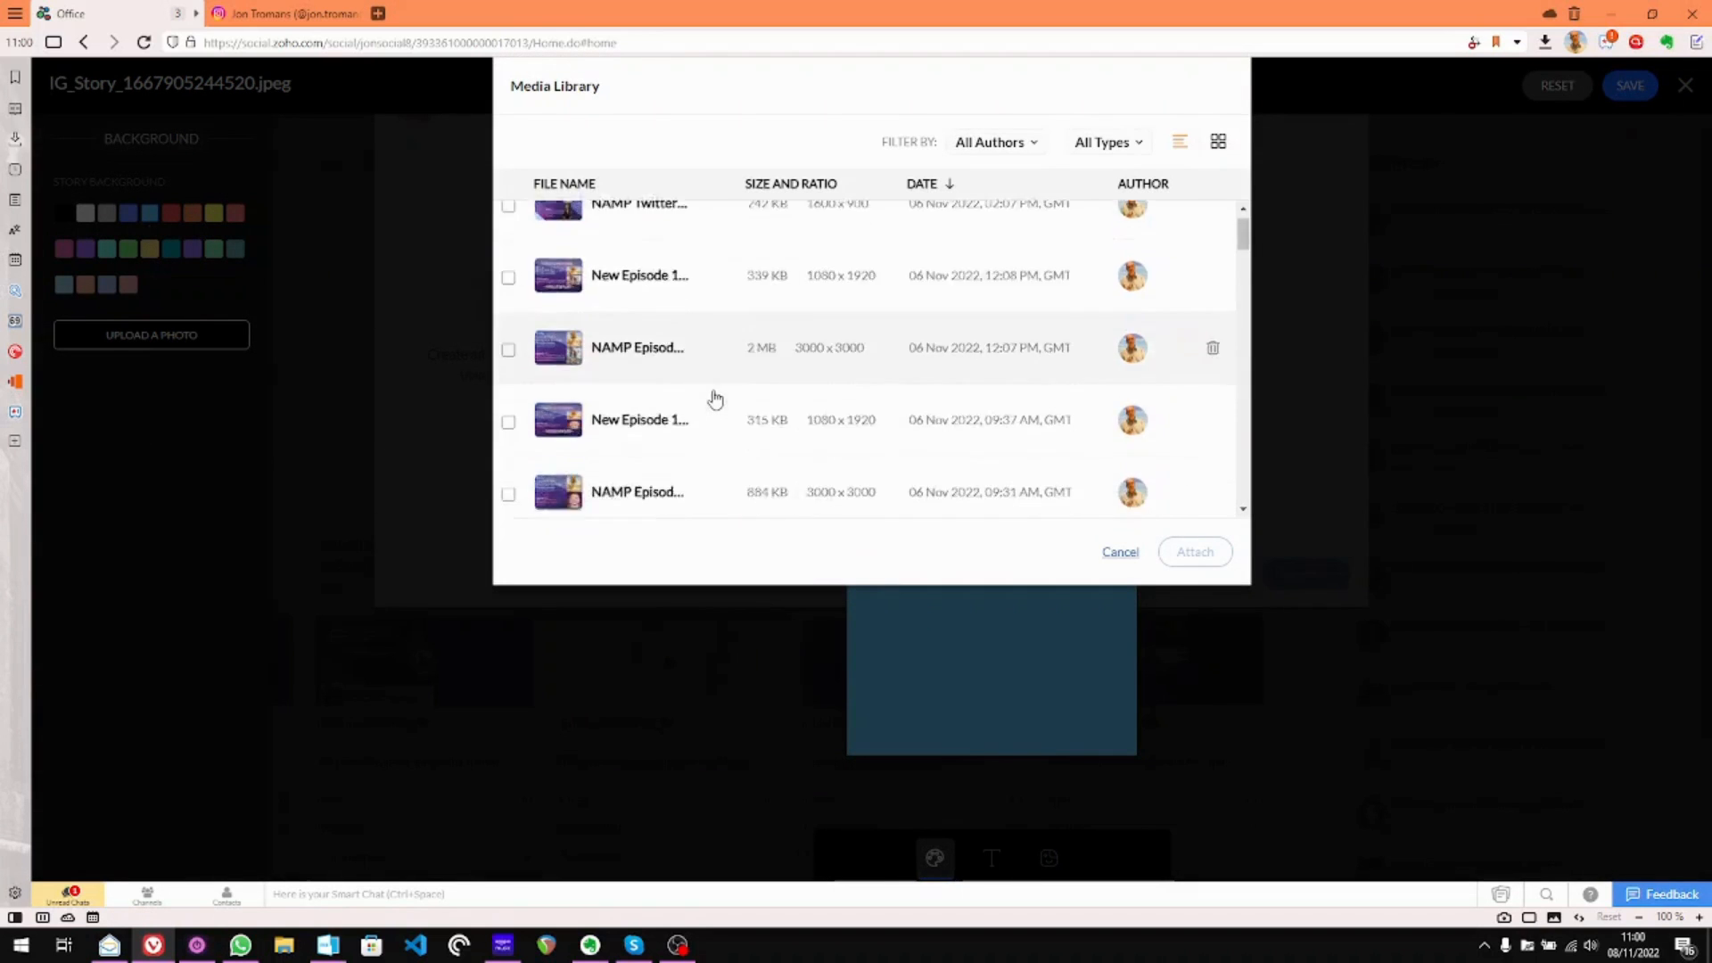
scroll(716, 399, "down", 10)
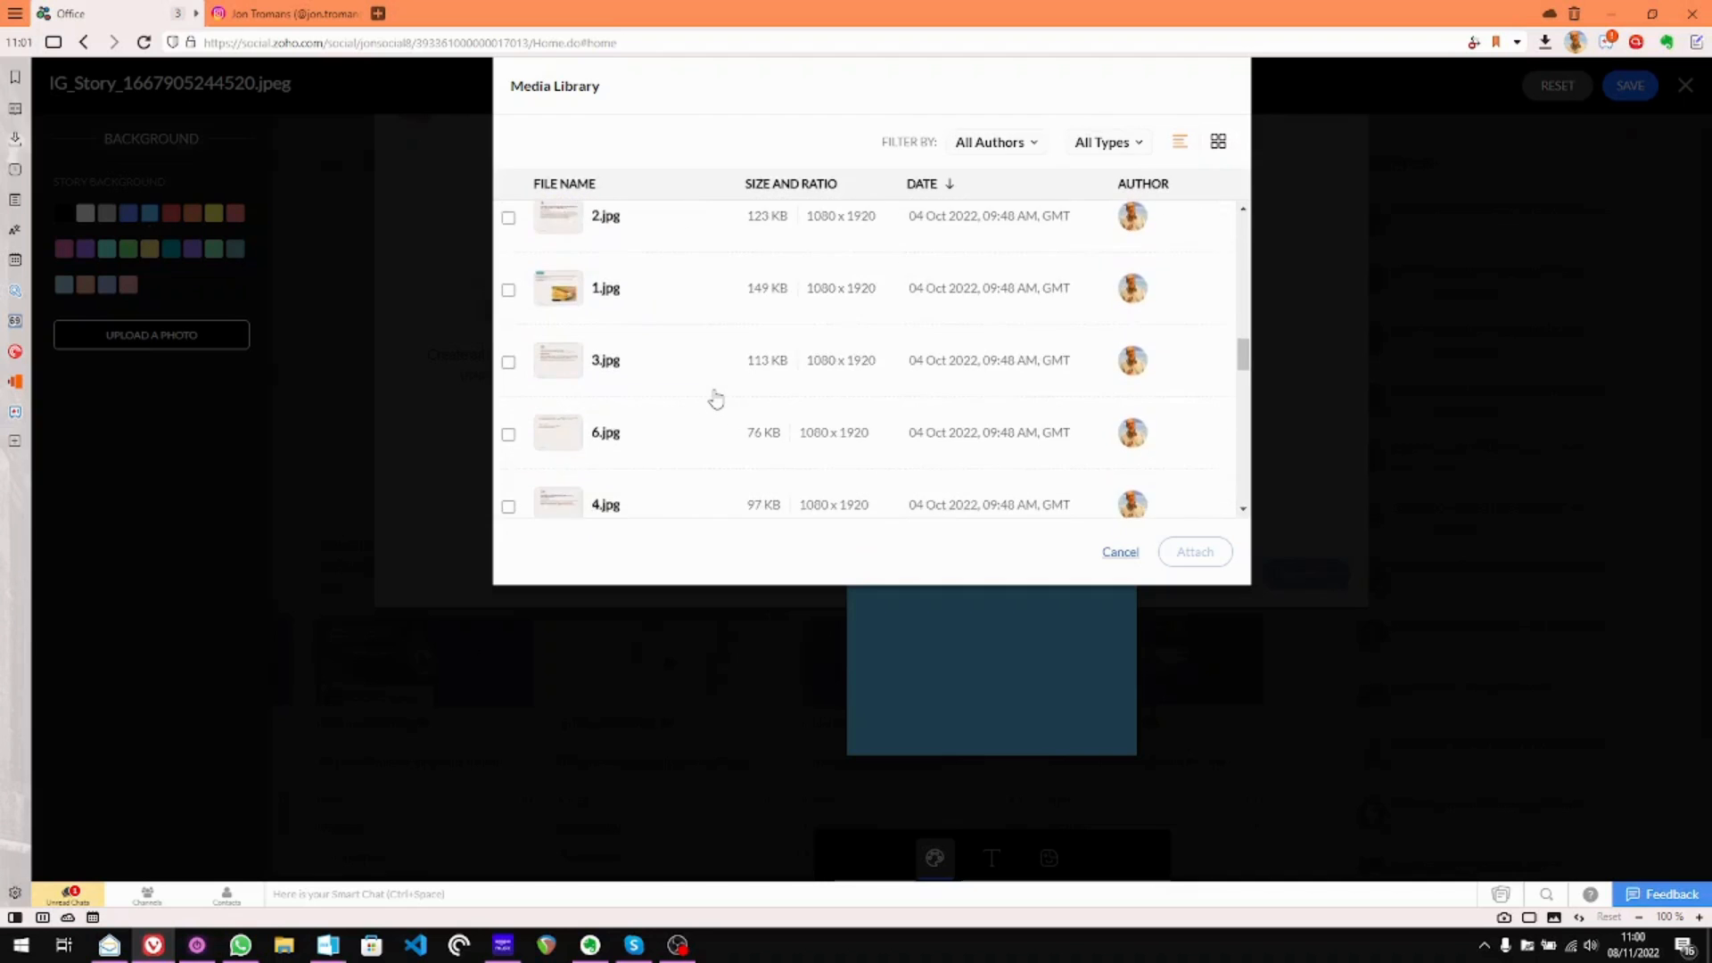
scroll(716, 399, "down", 10)
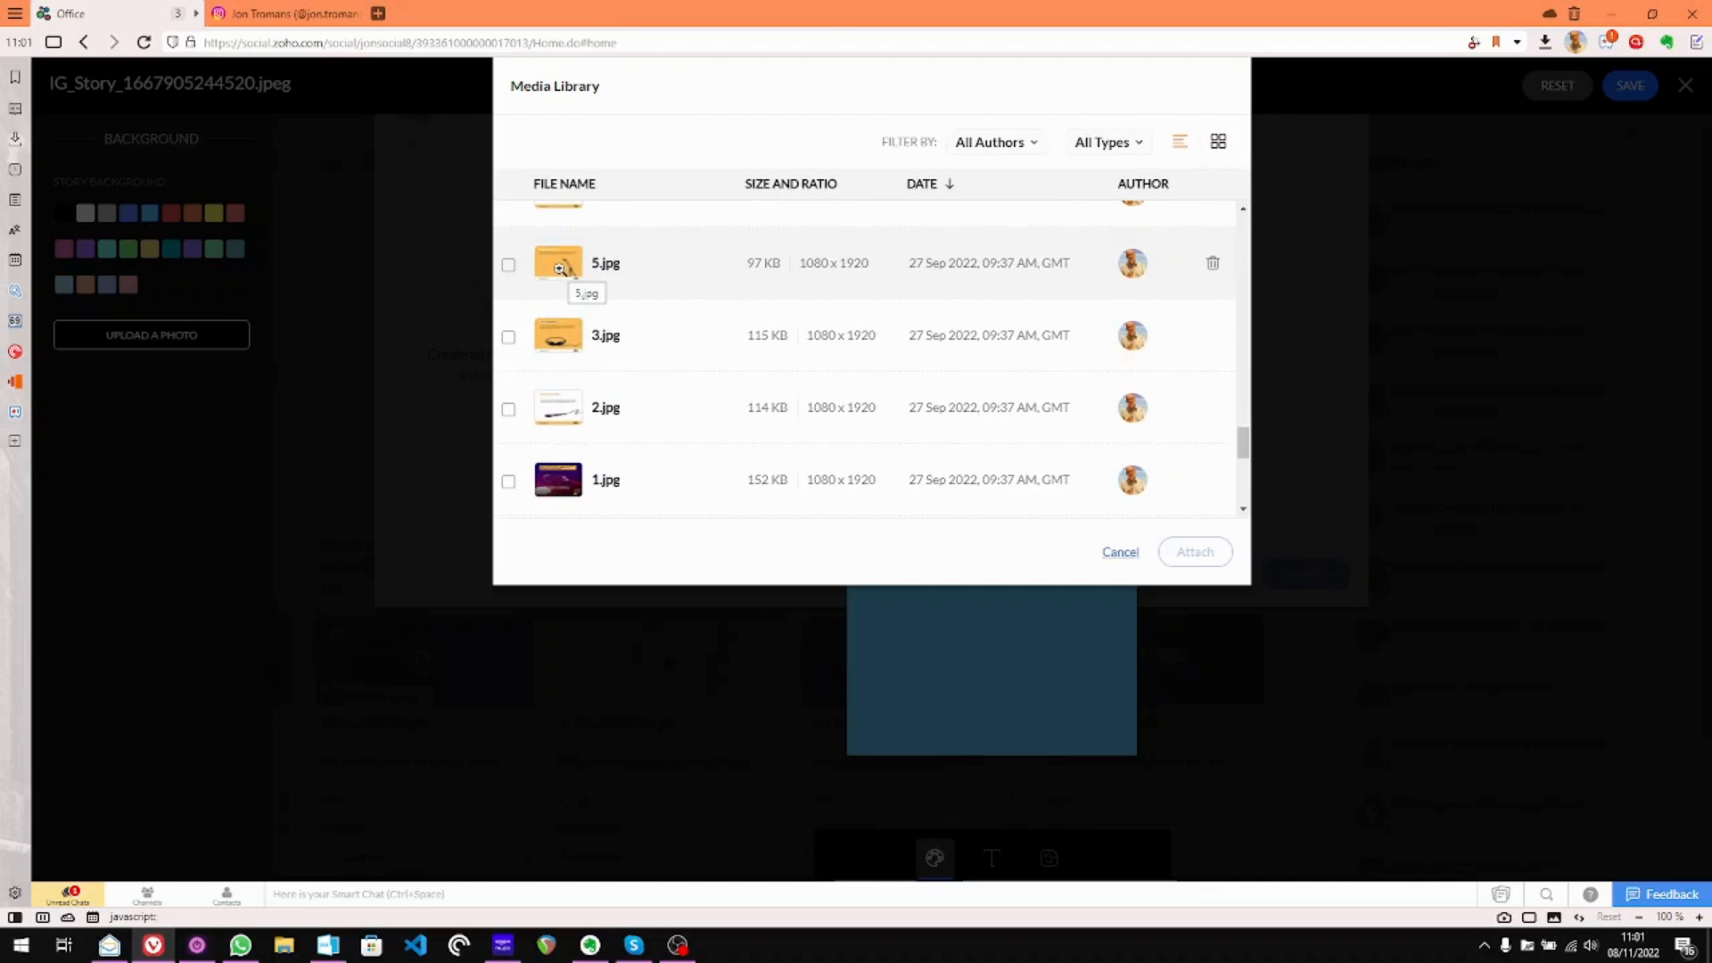
left_click(560, 268)
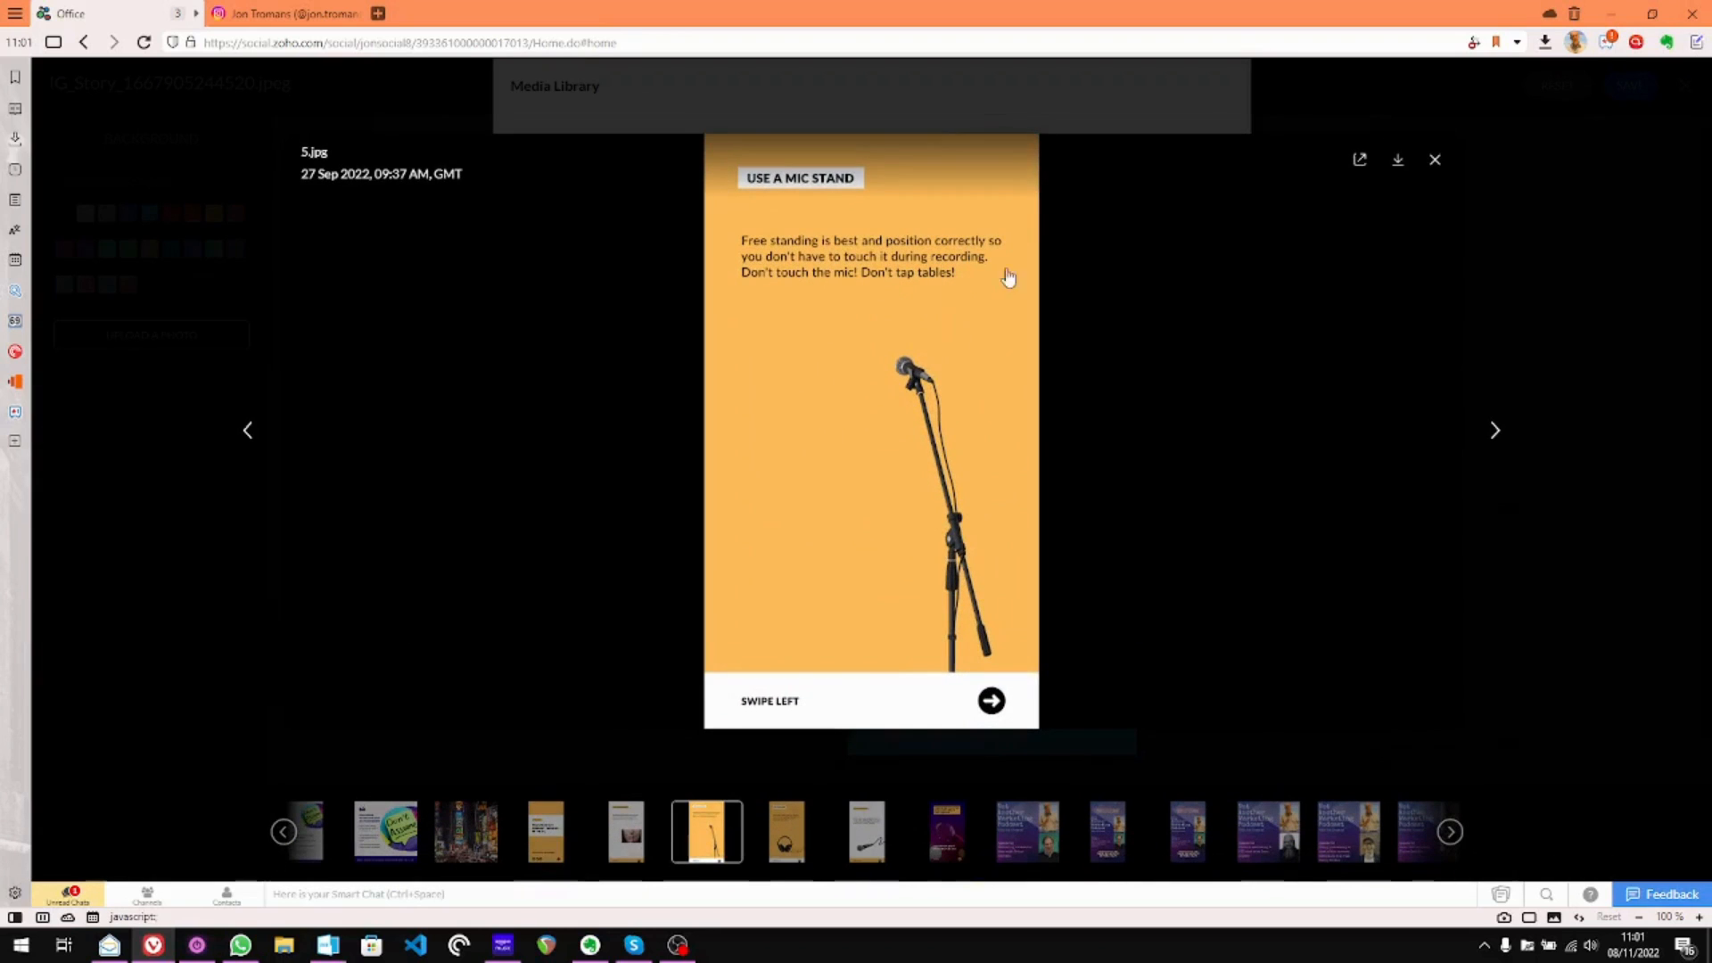
left_click(1434, 163)
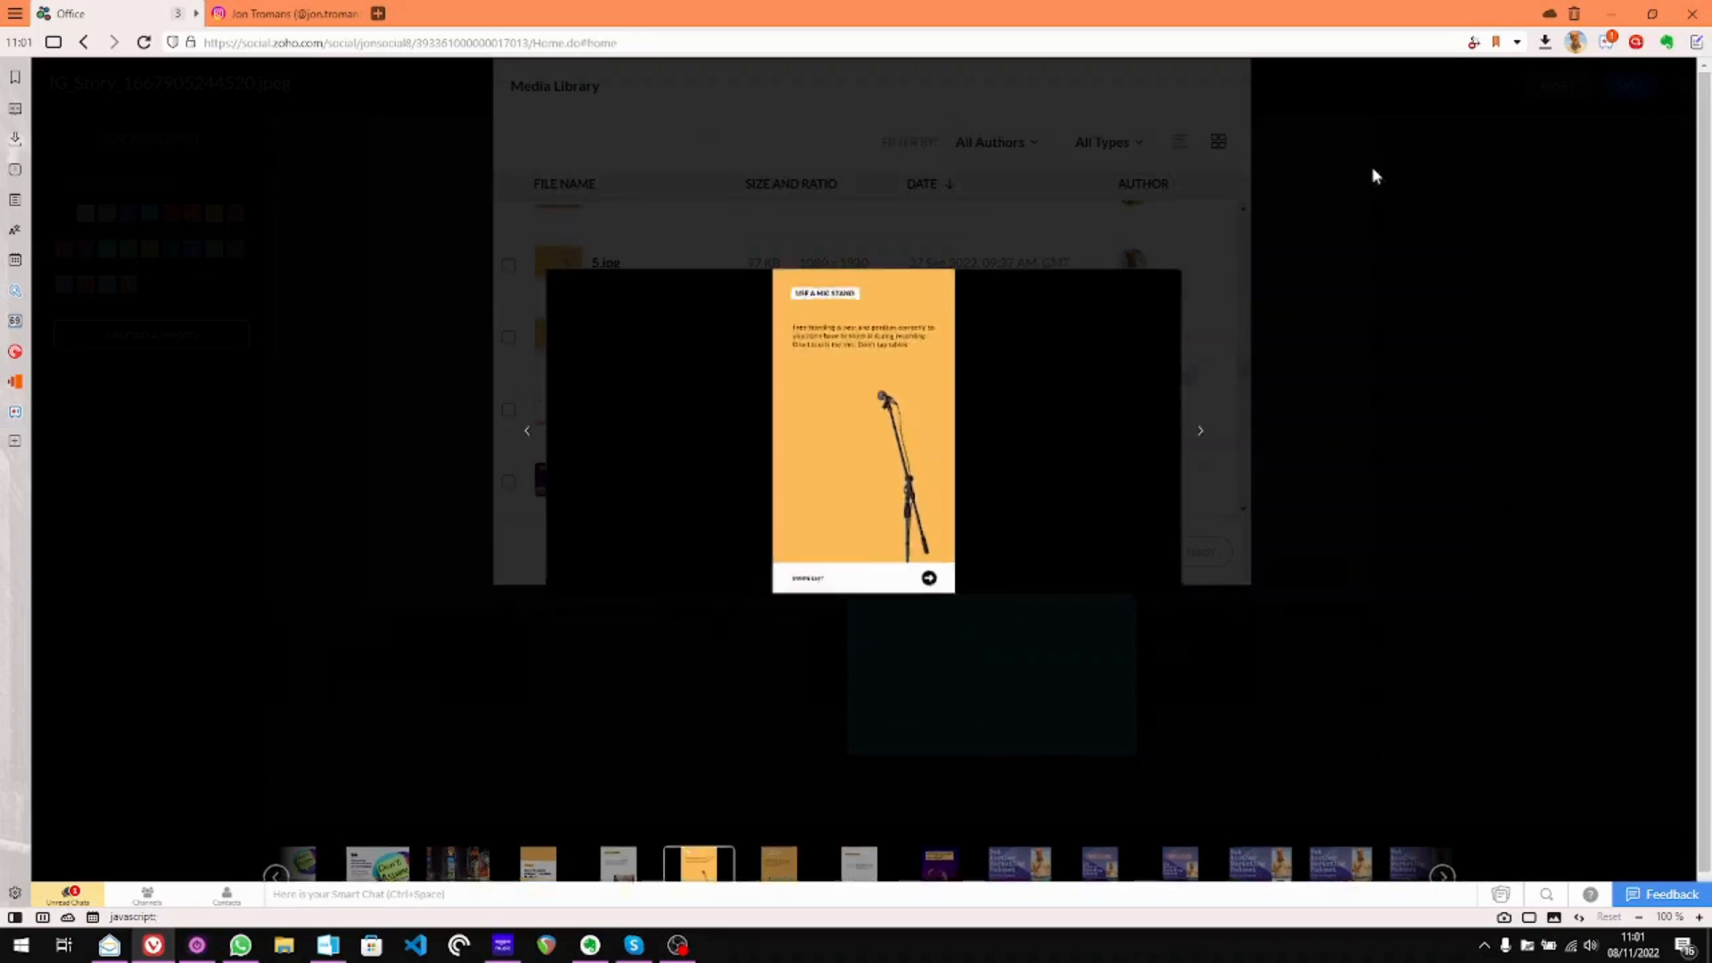
left_click(510, 266)
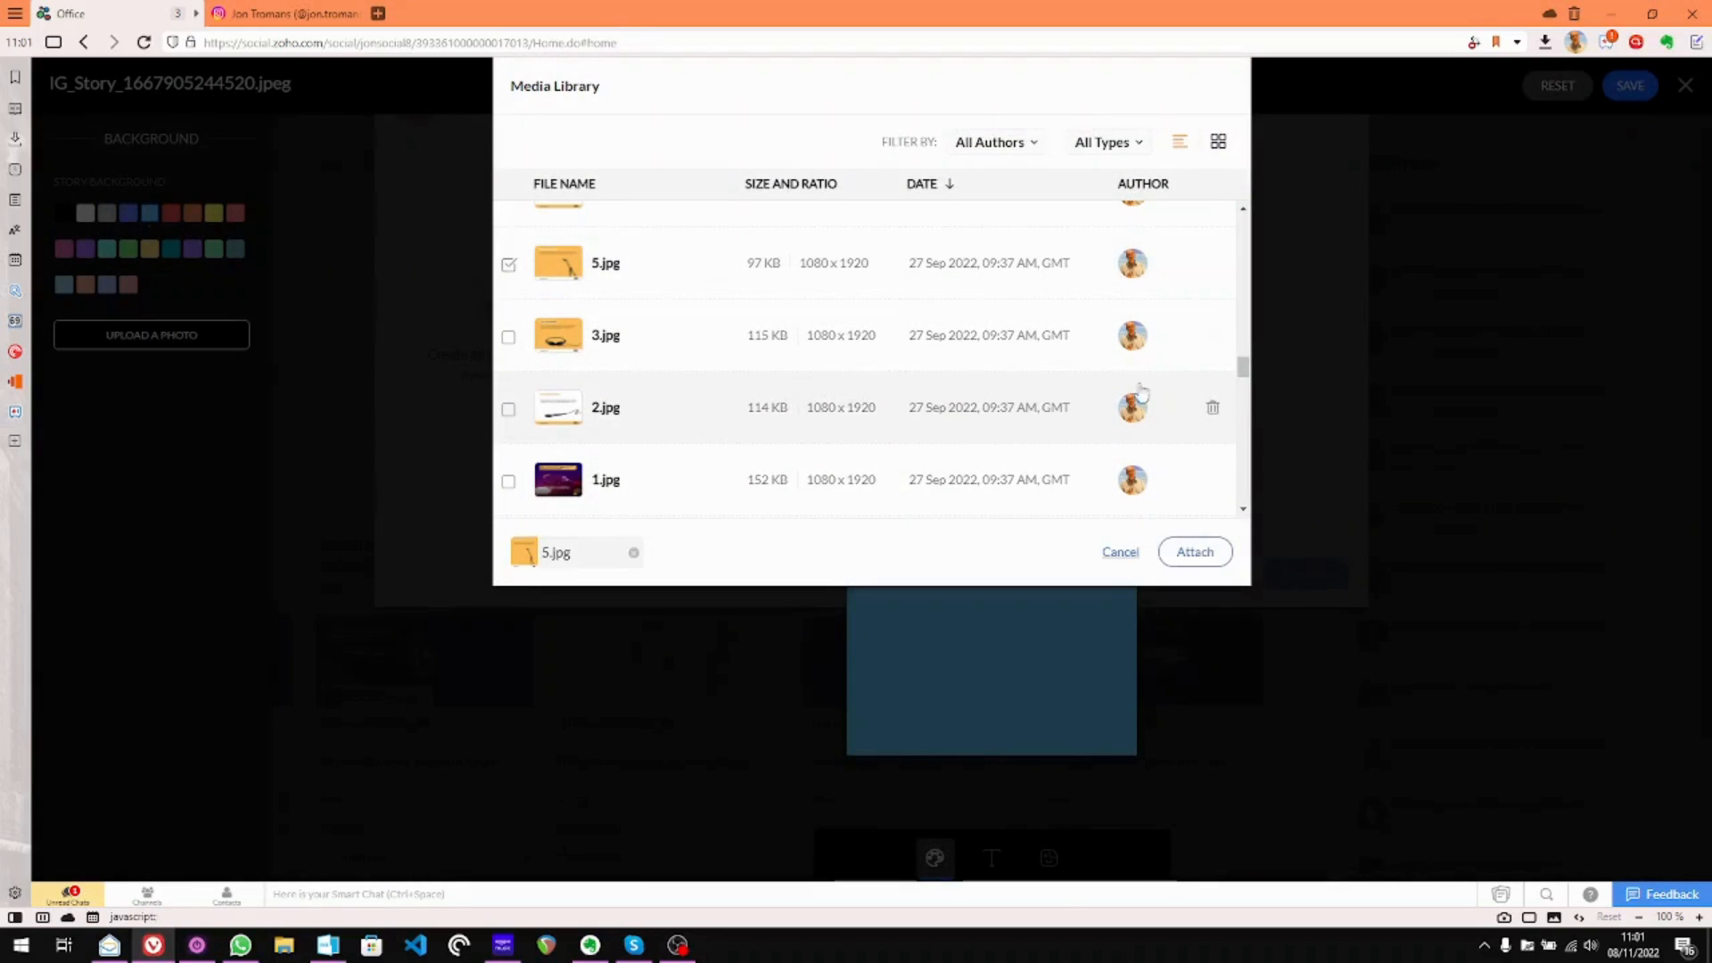
left_click(1196, 551)
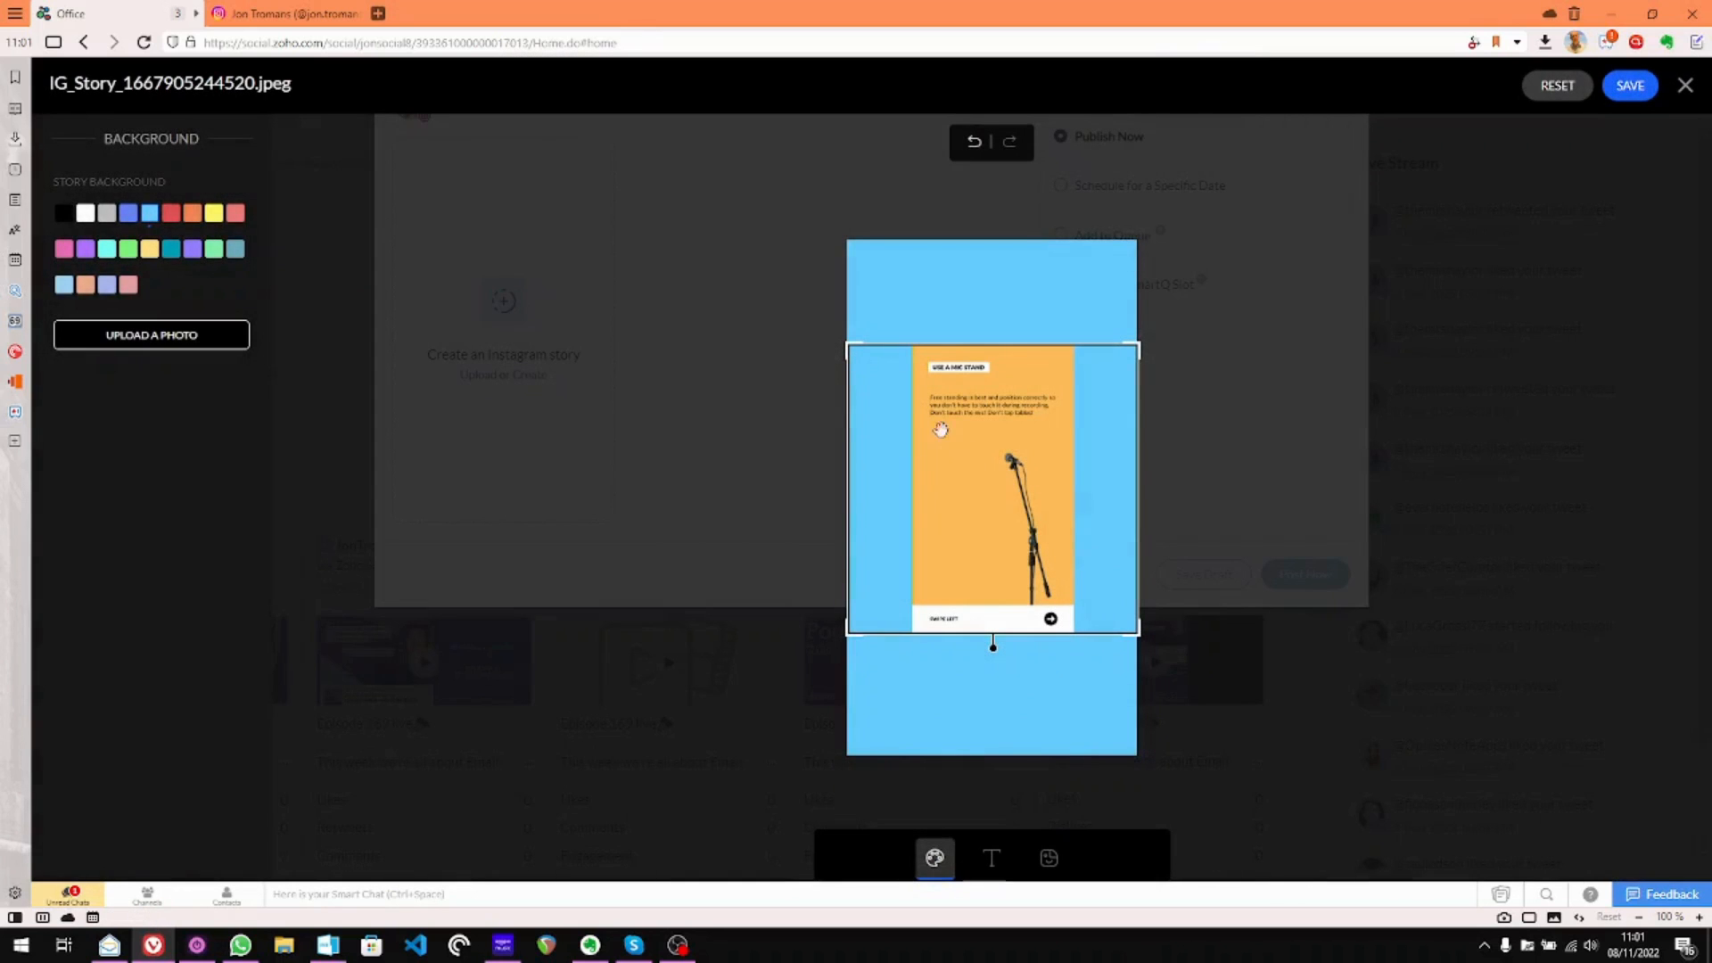
Enlarge and position the mic stand image to nearly fill the story canvas, and change the story background to red
left_click_drag(847, 346, 847, 268)
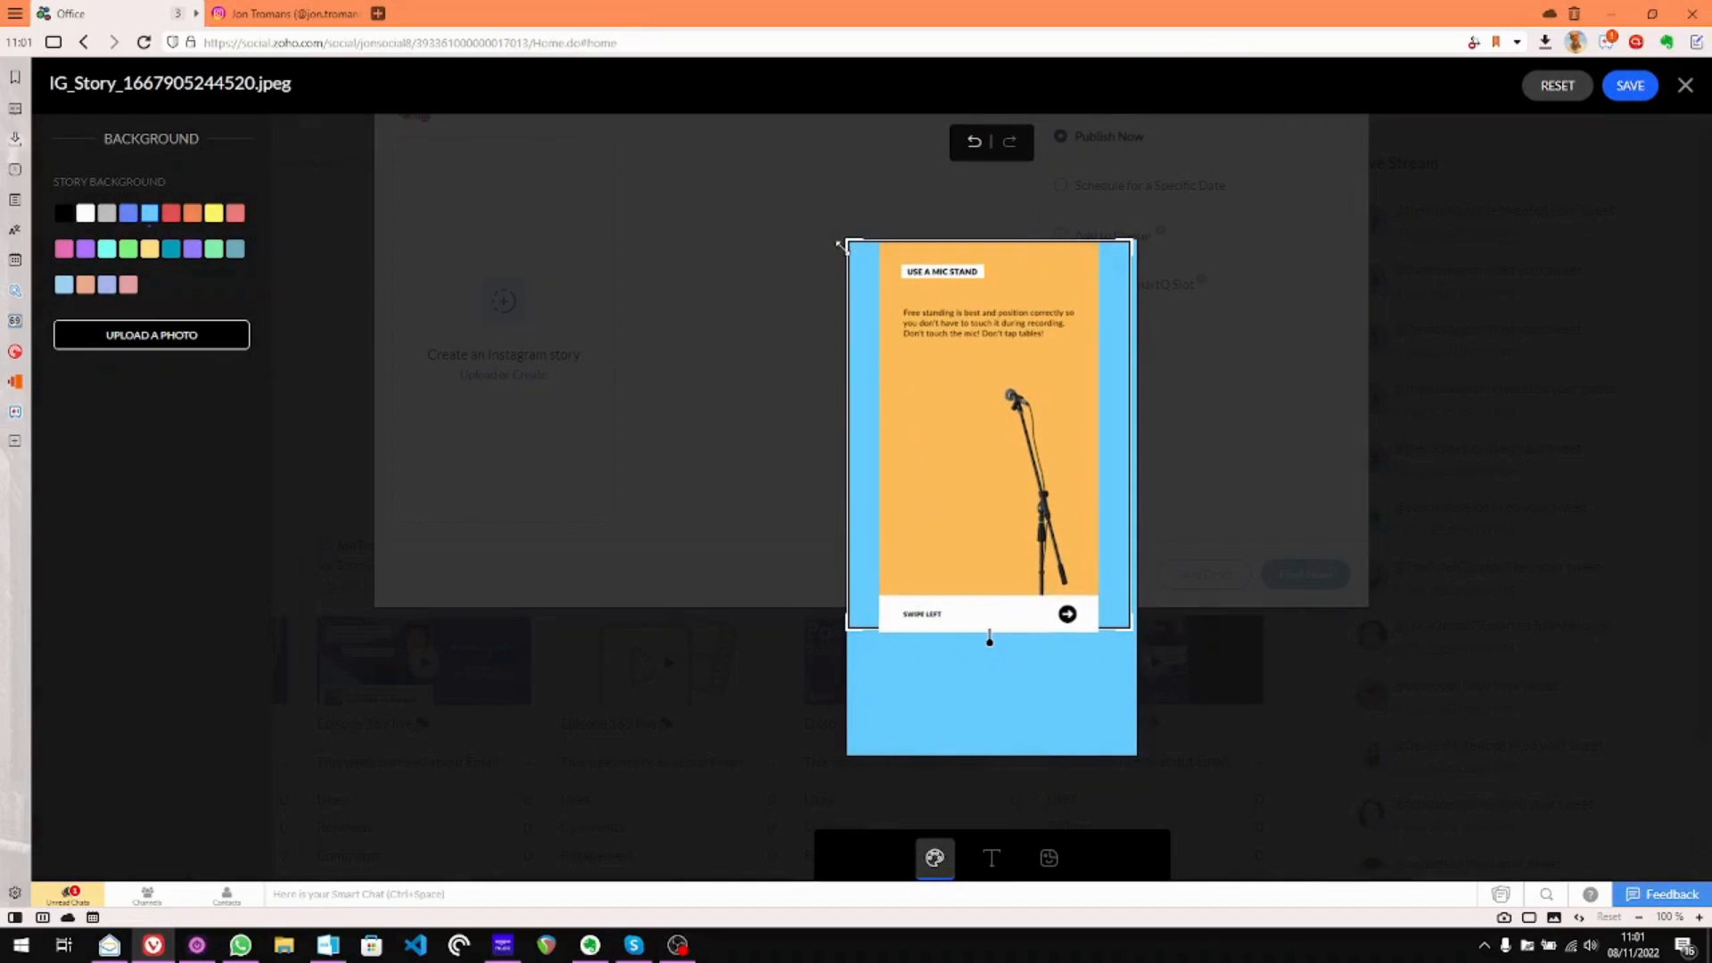
left_click_drag(1121, 628, 1139, 761)
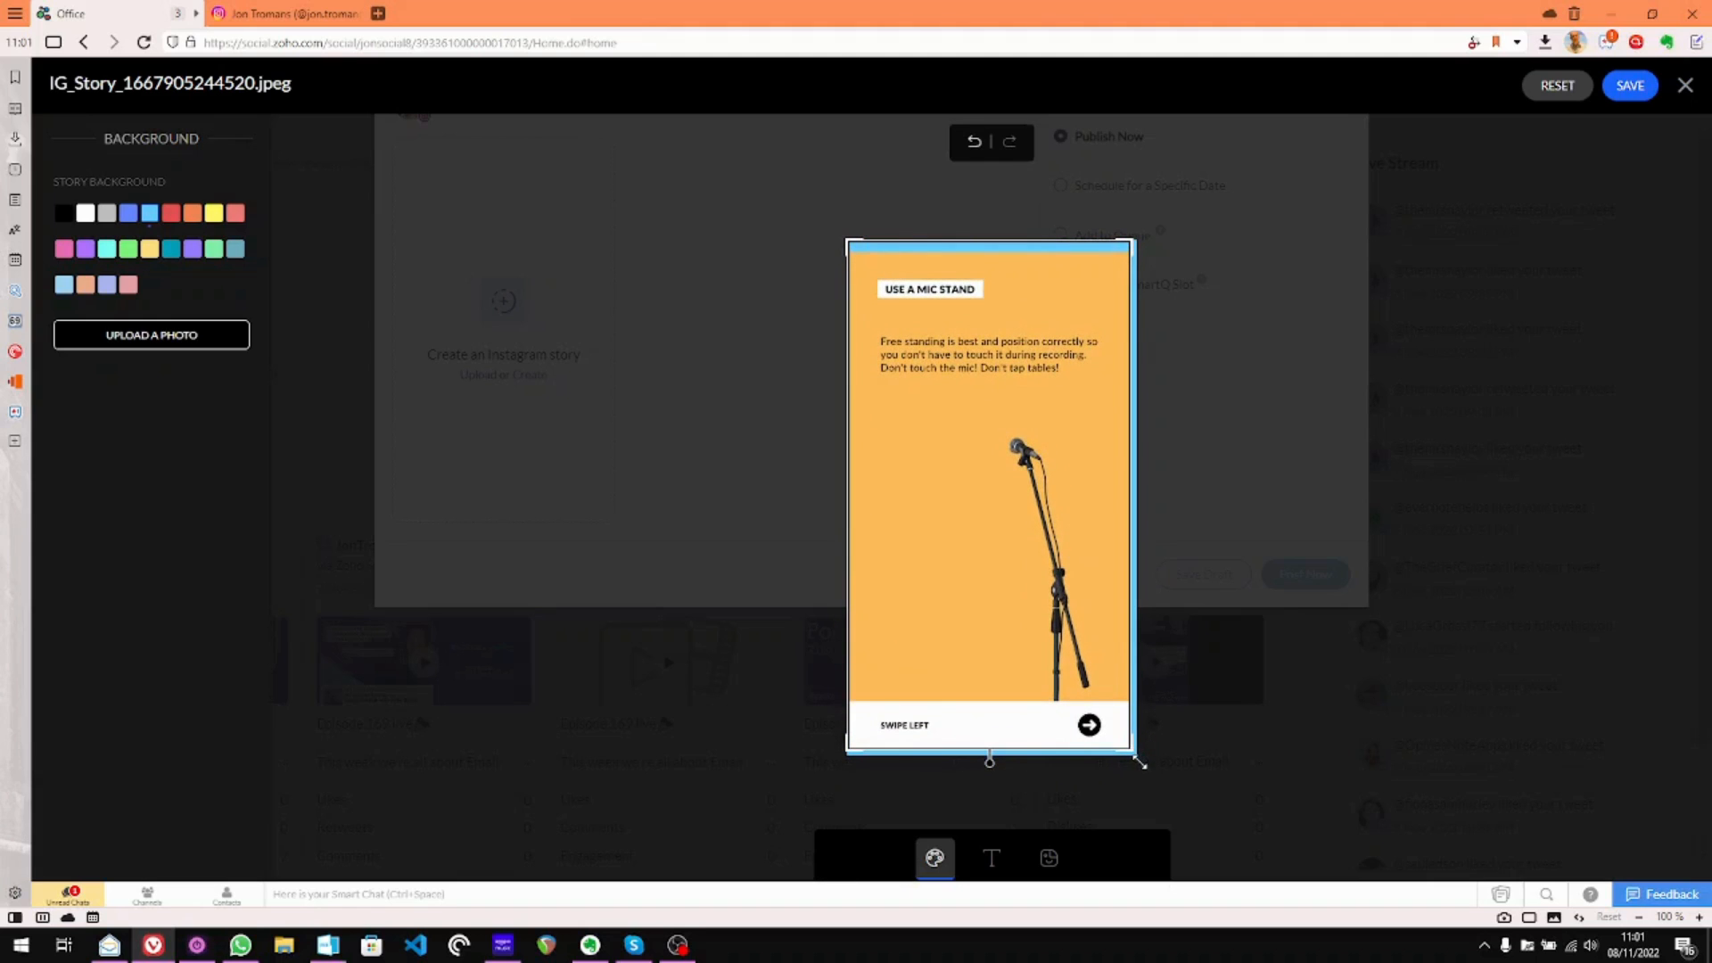
left_click(1185, 753)
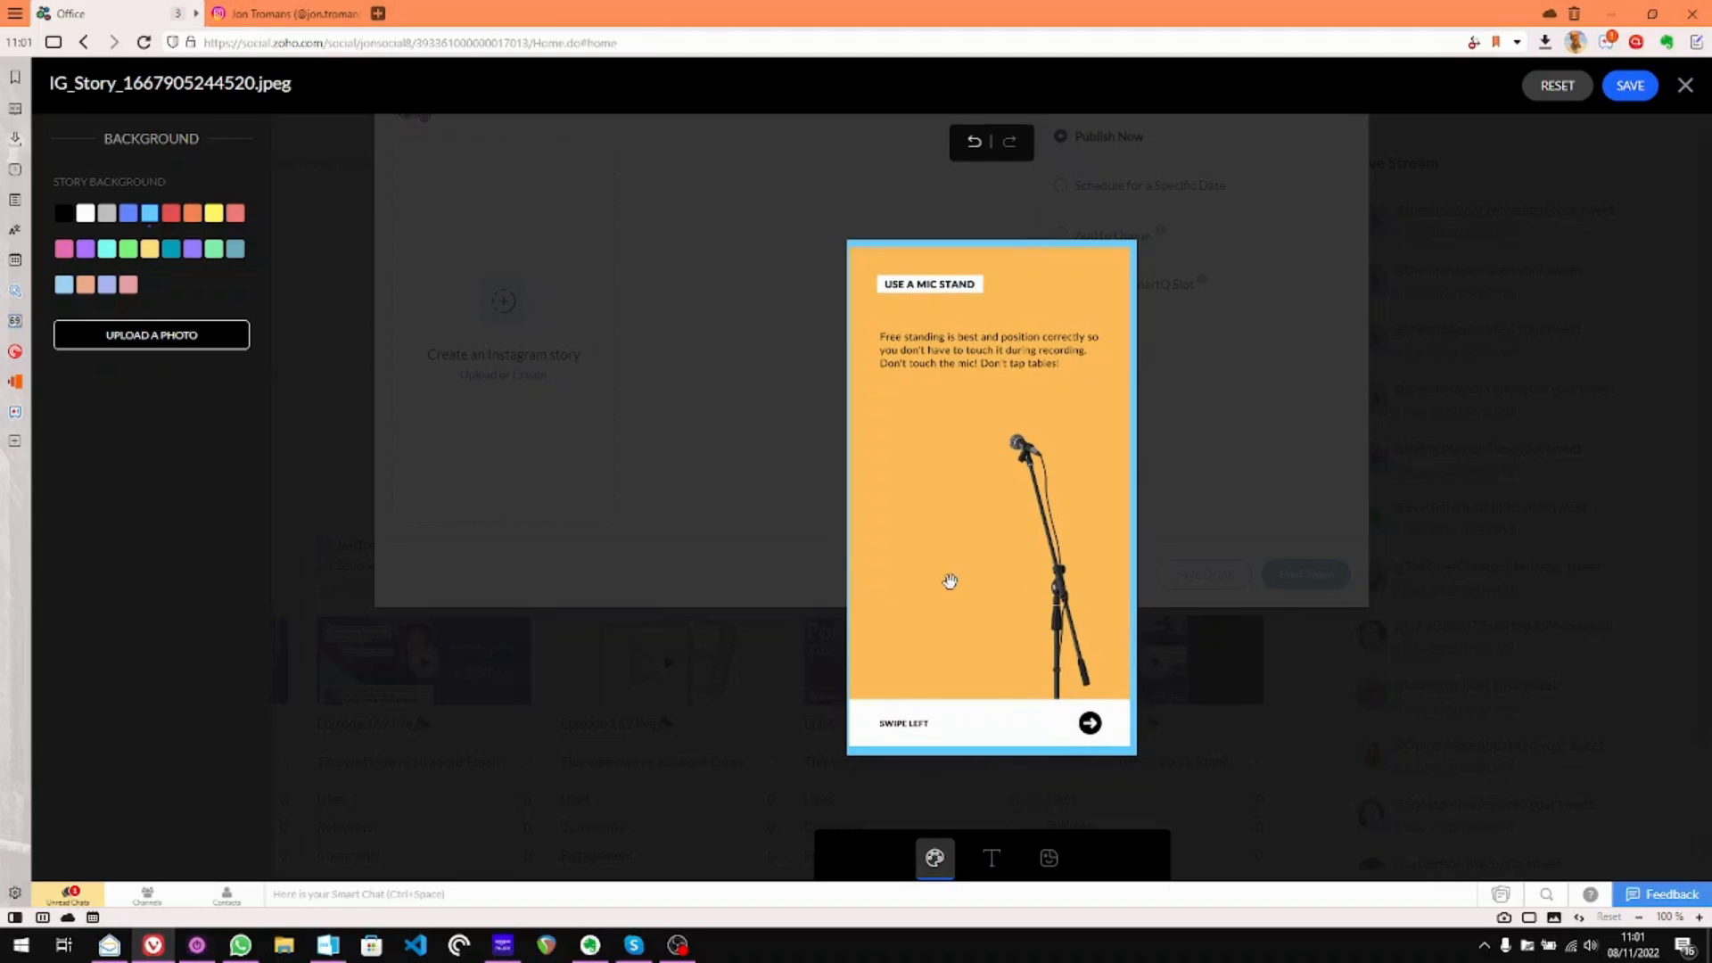
left_click_drag(948, 581, 952, 581)
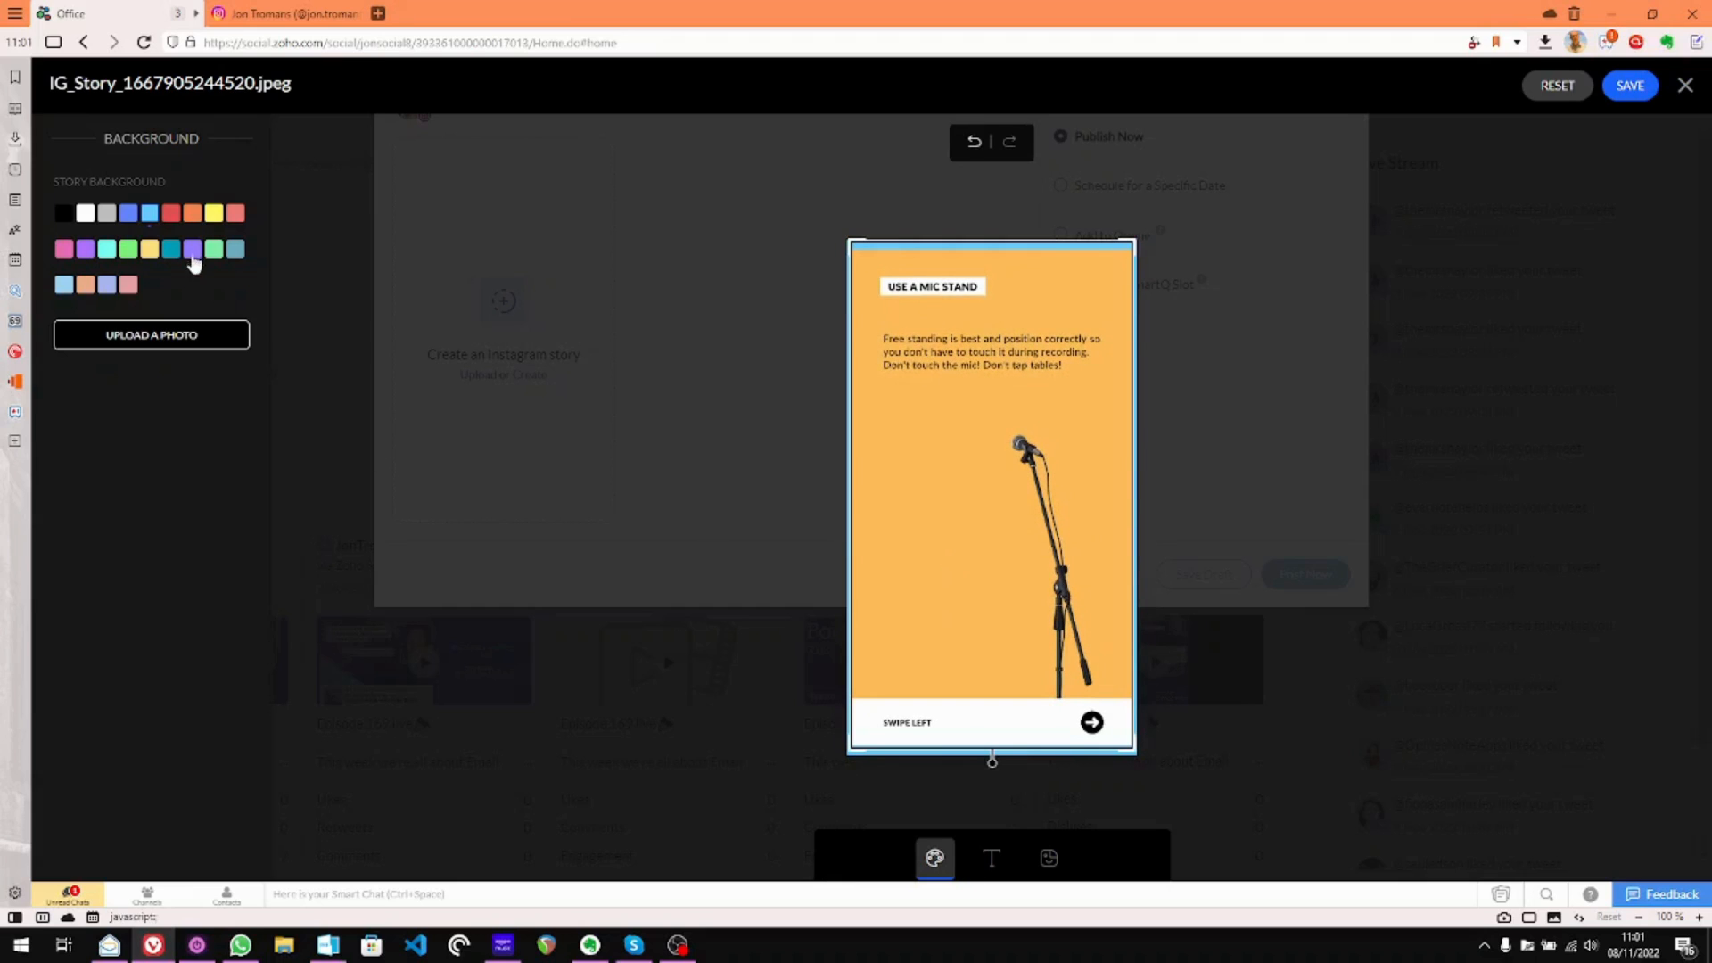
left_click(174, 215)
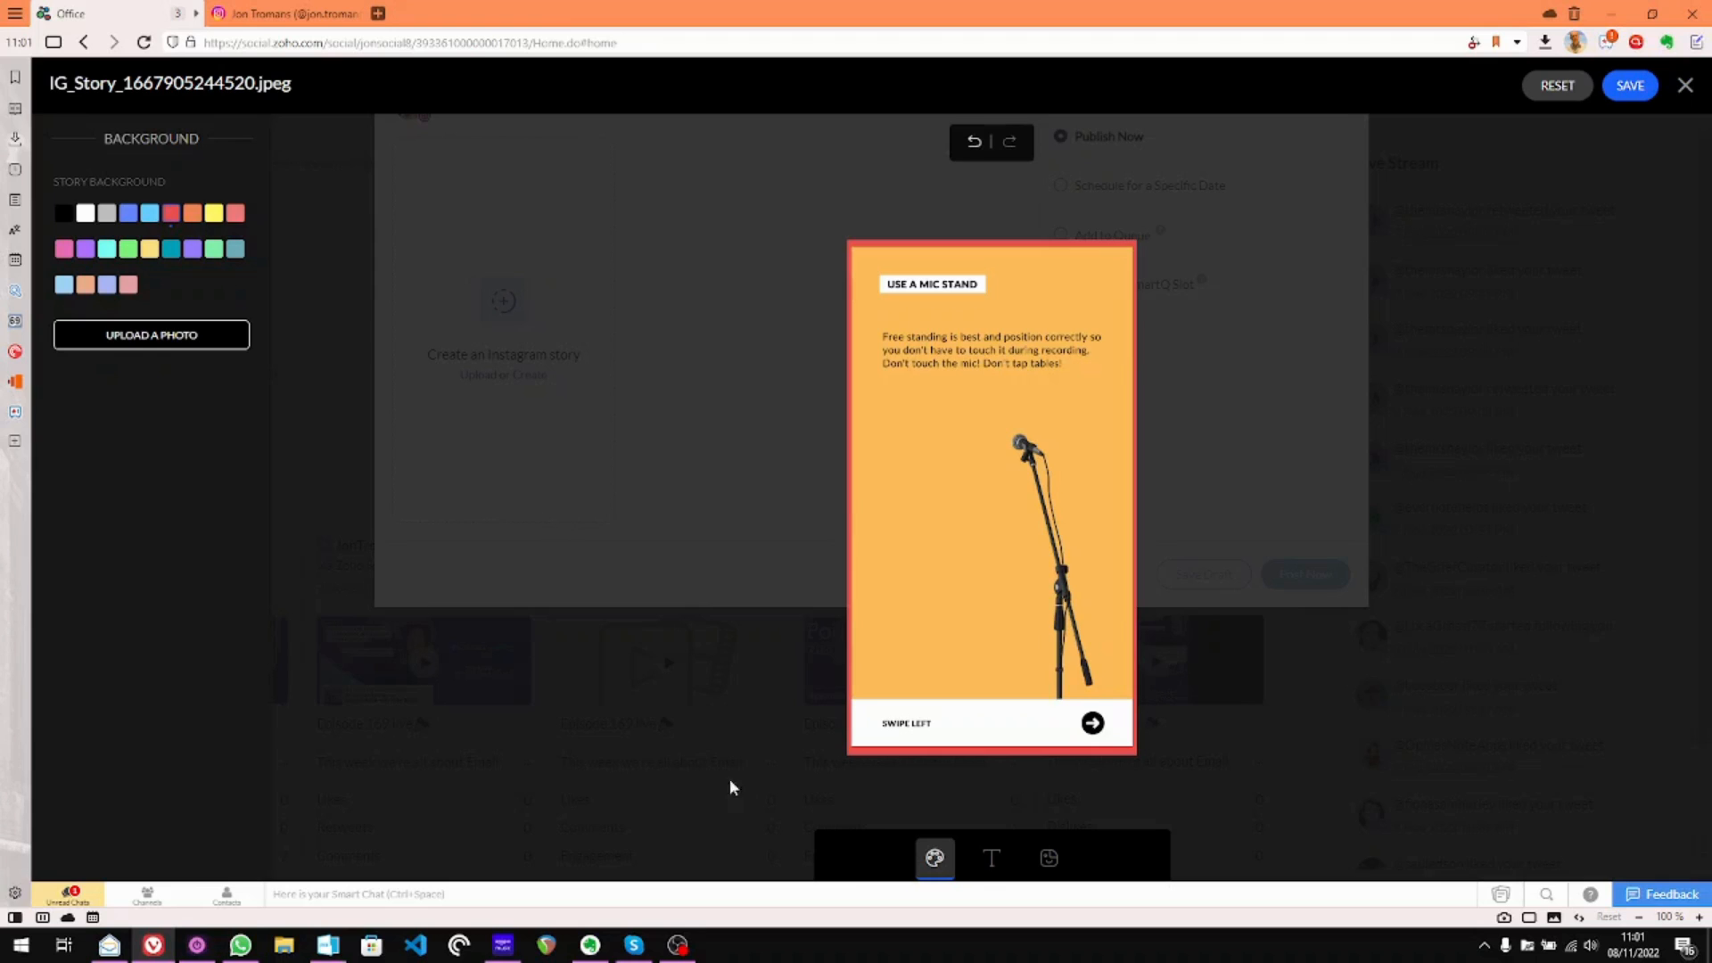
Try adding a text box above the middle of the mic stand image, and delete it again
left_click(991, 858)
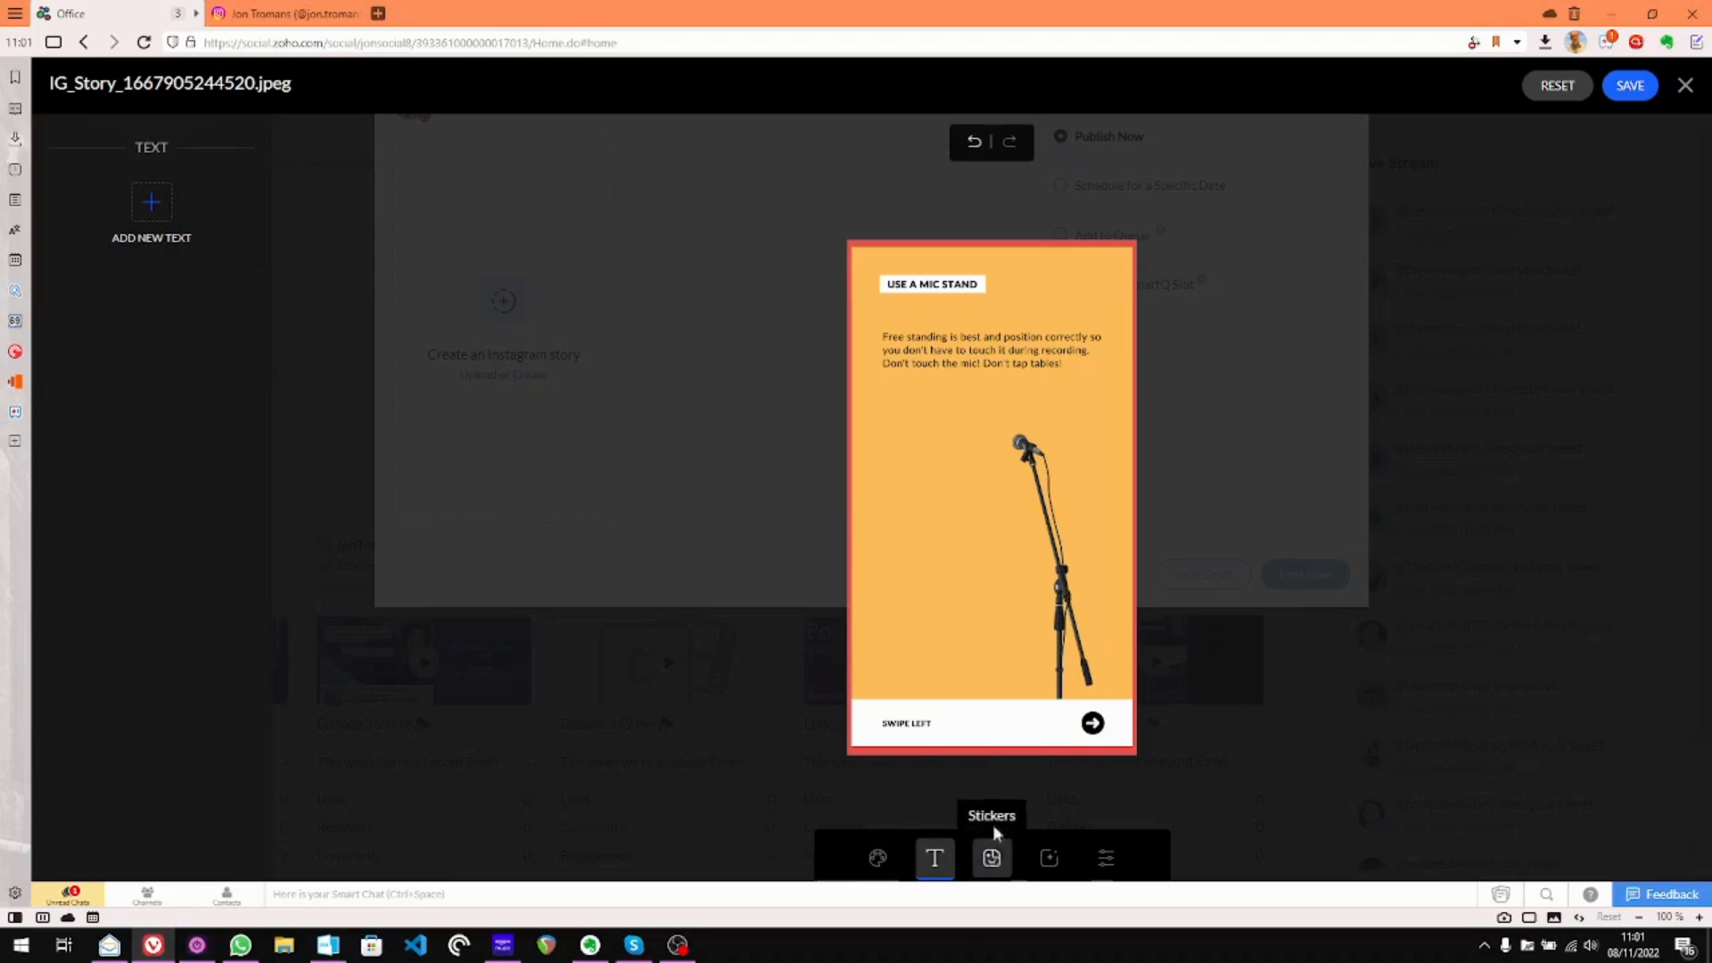
left_click(151, 203)
left_click_drag(1032, 508, 931, 423)
left_click(930, 423)
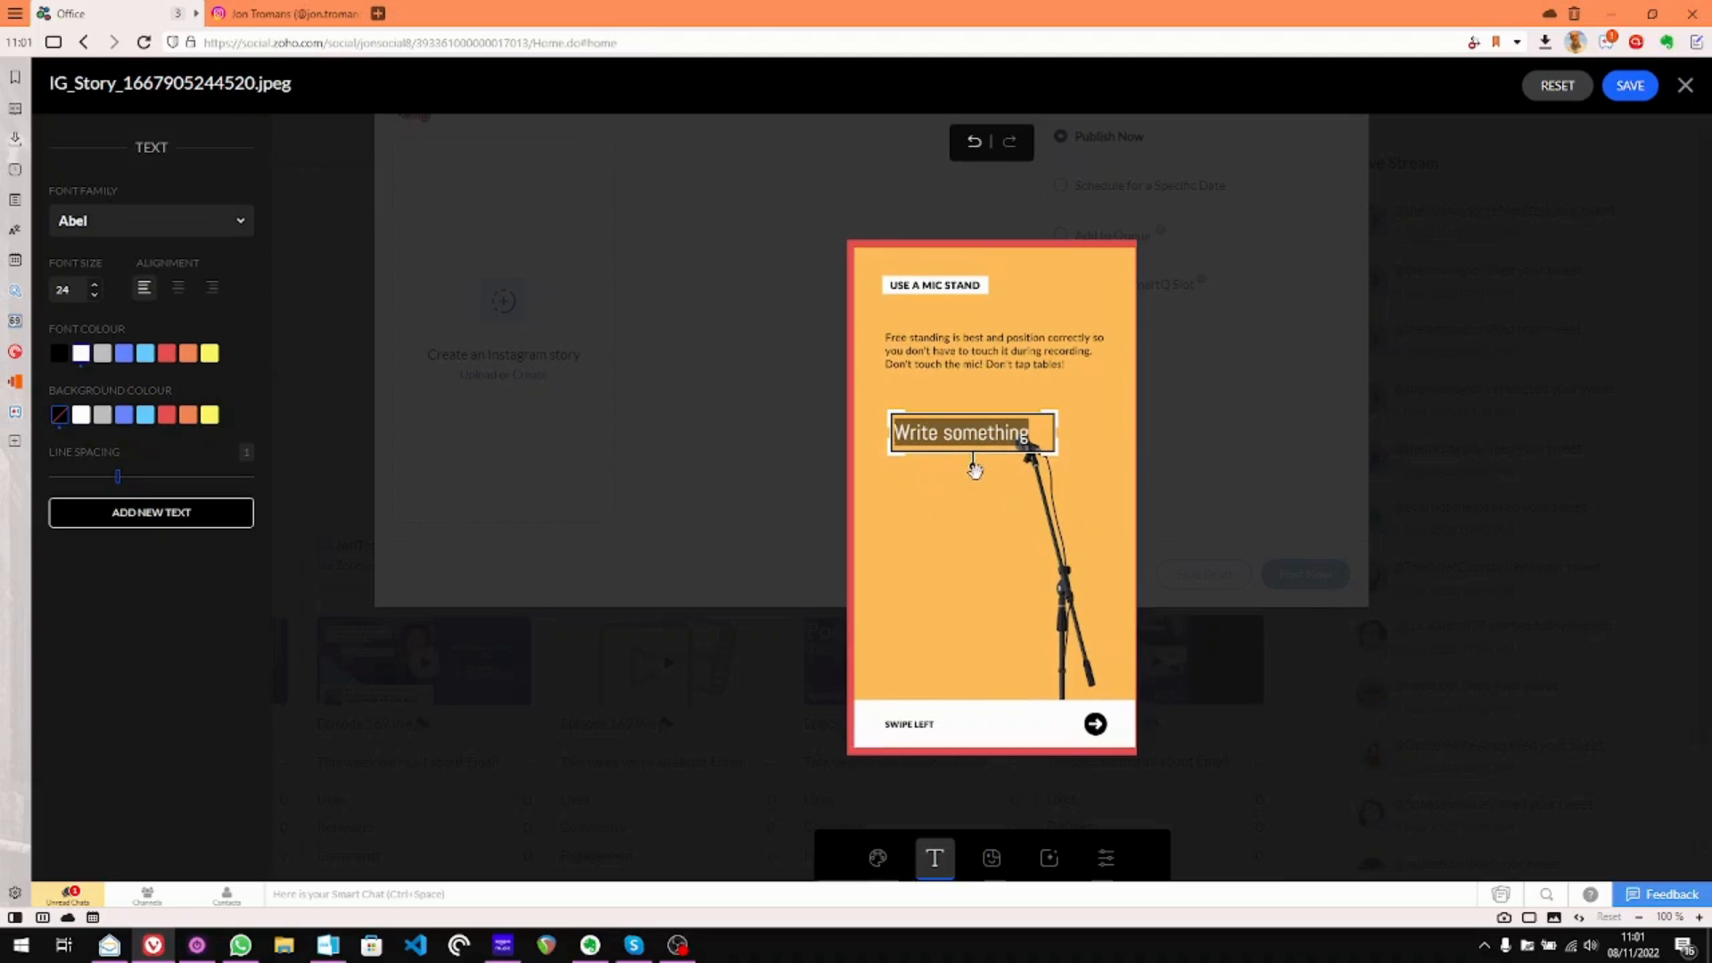
left_click(976, 468)
left_click(980, 461)
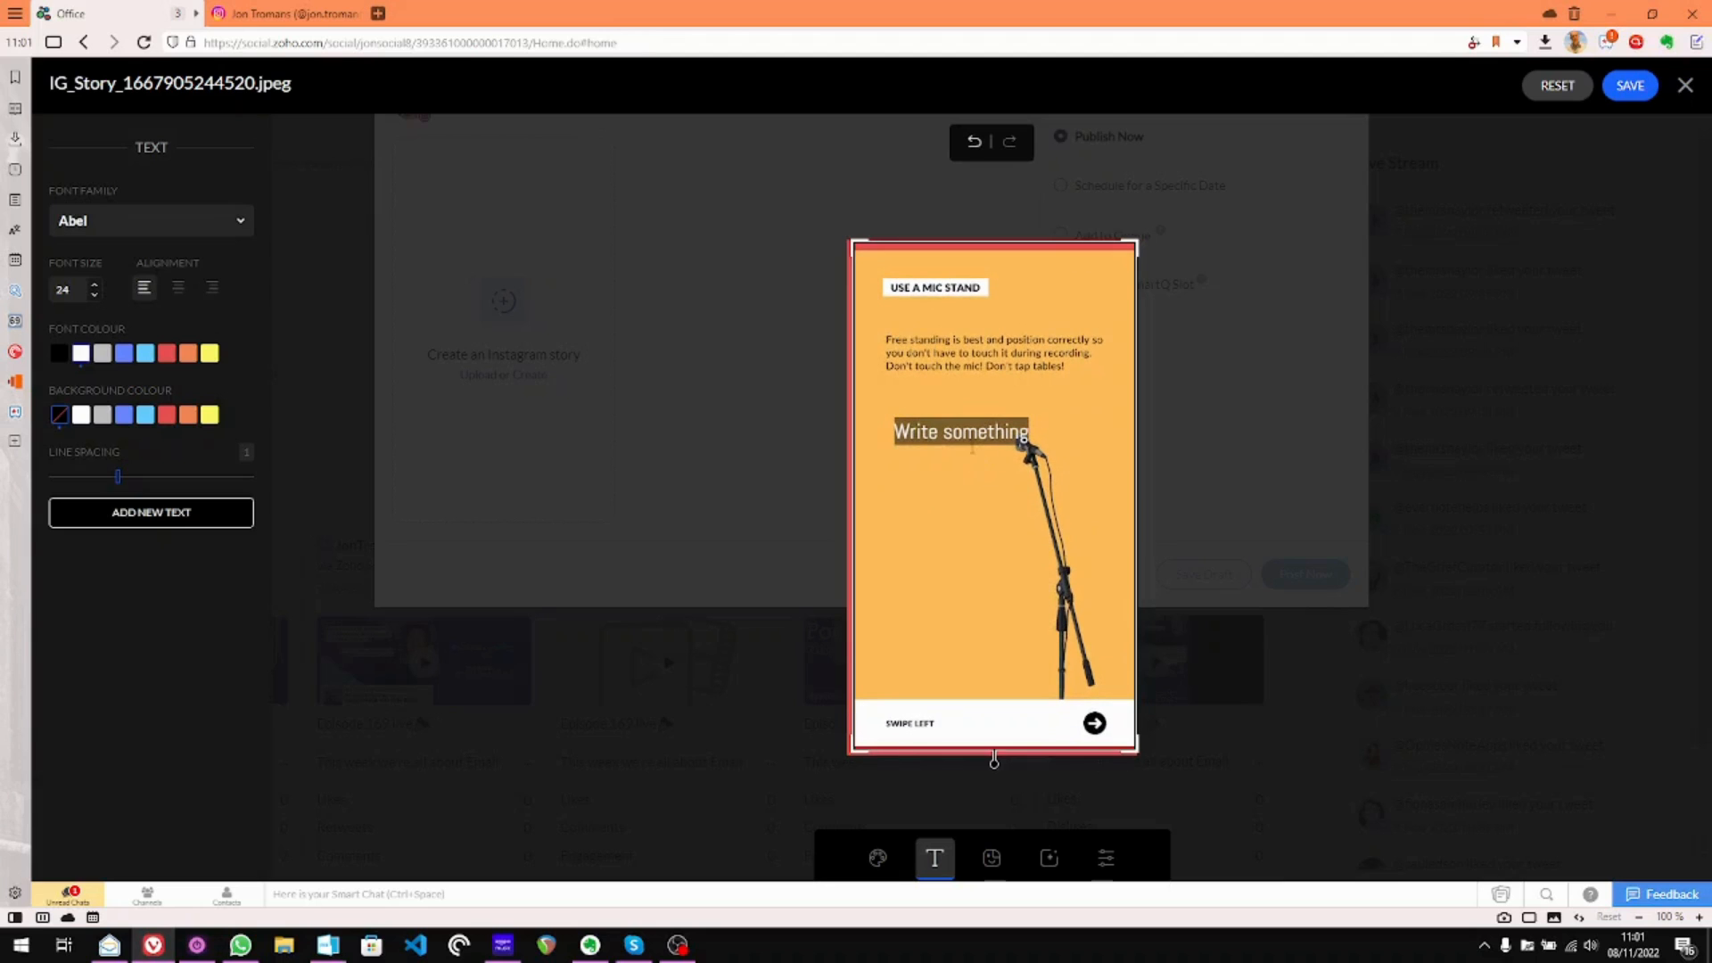
left_click(975, 445)
key("BackSpace")
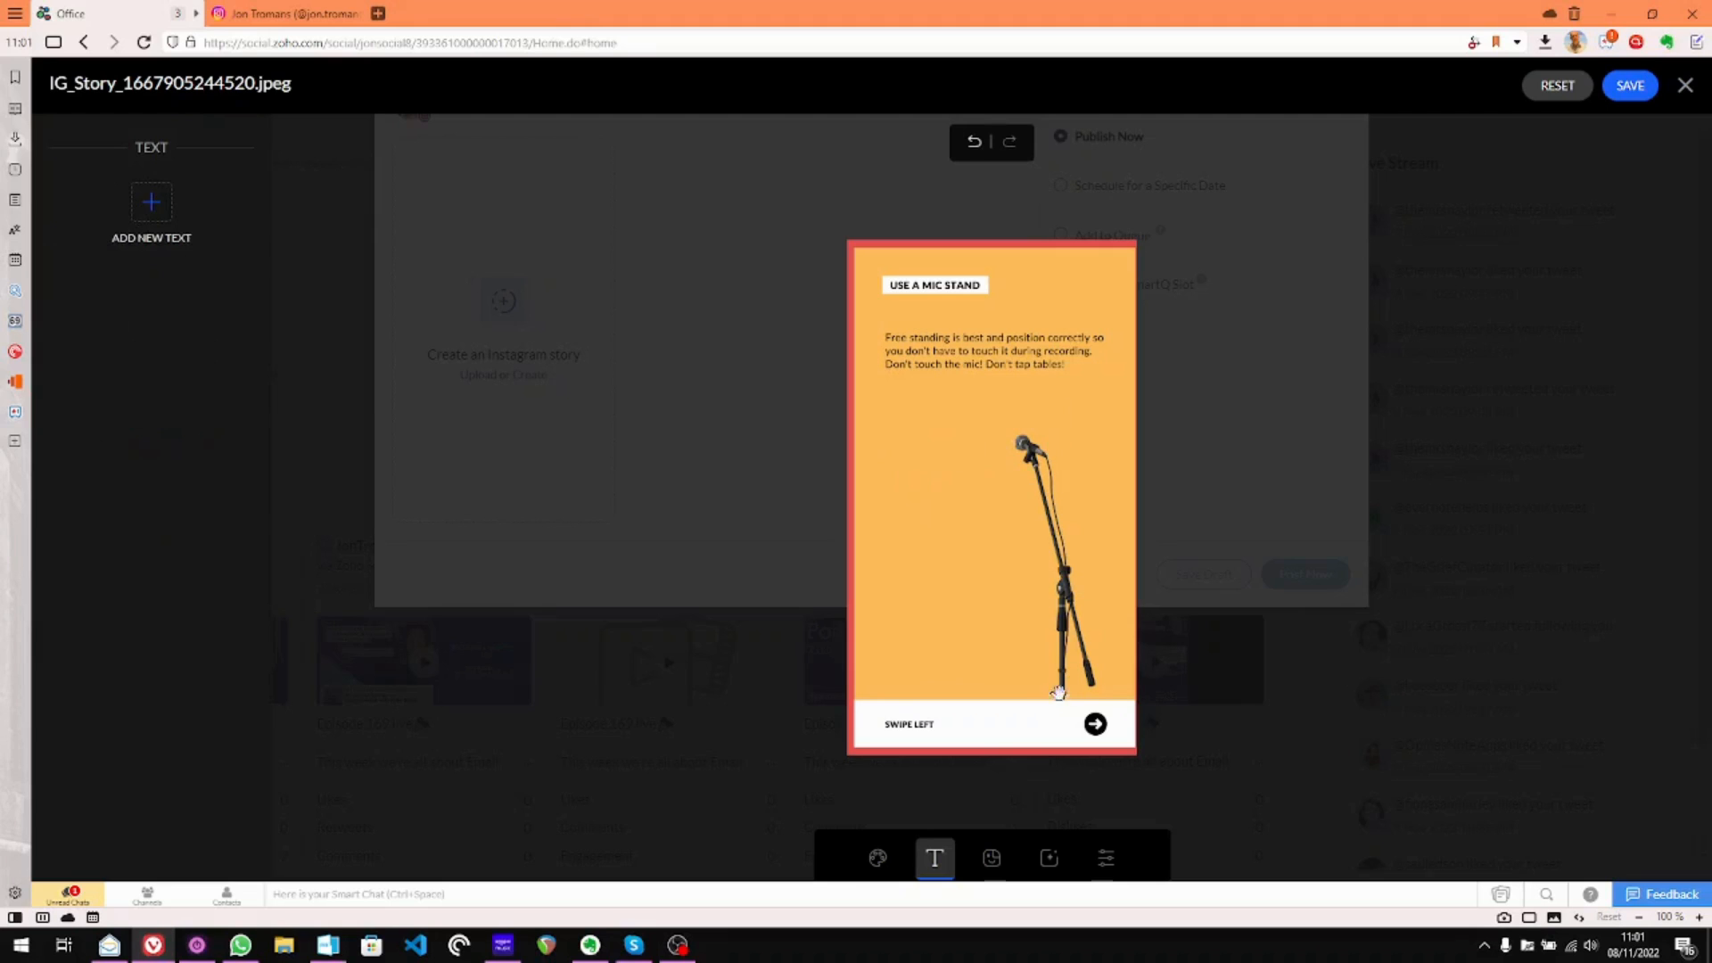
Try adding an enlarged GREAT! sticker to the middle of the story, and delete it again
left_click(990, 860)
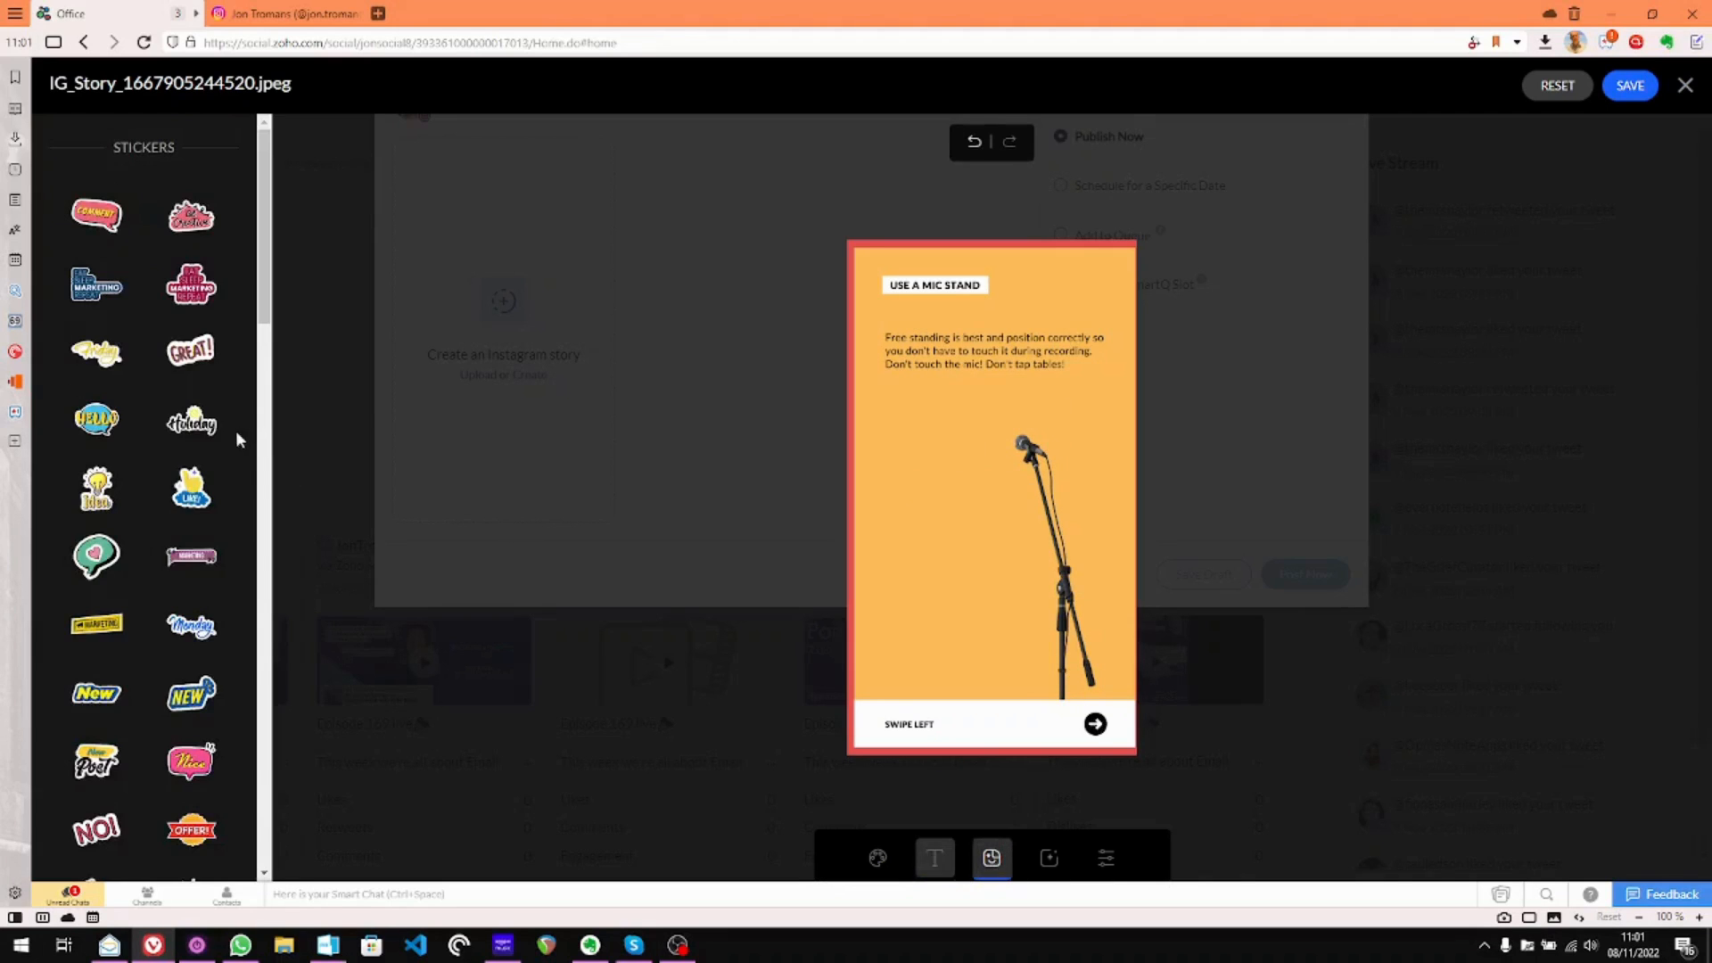
left_click(191, 351)
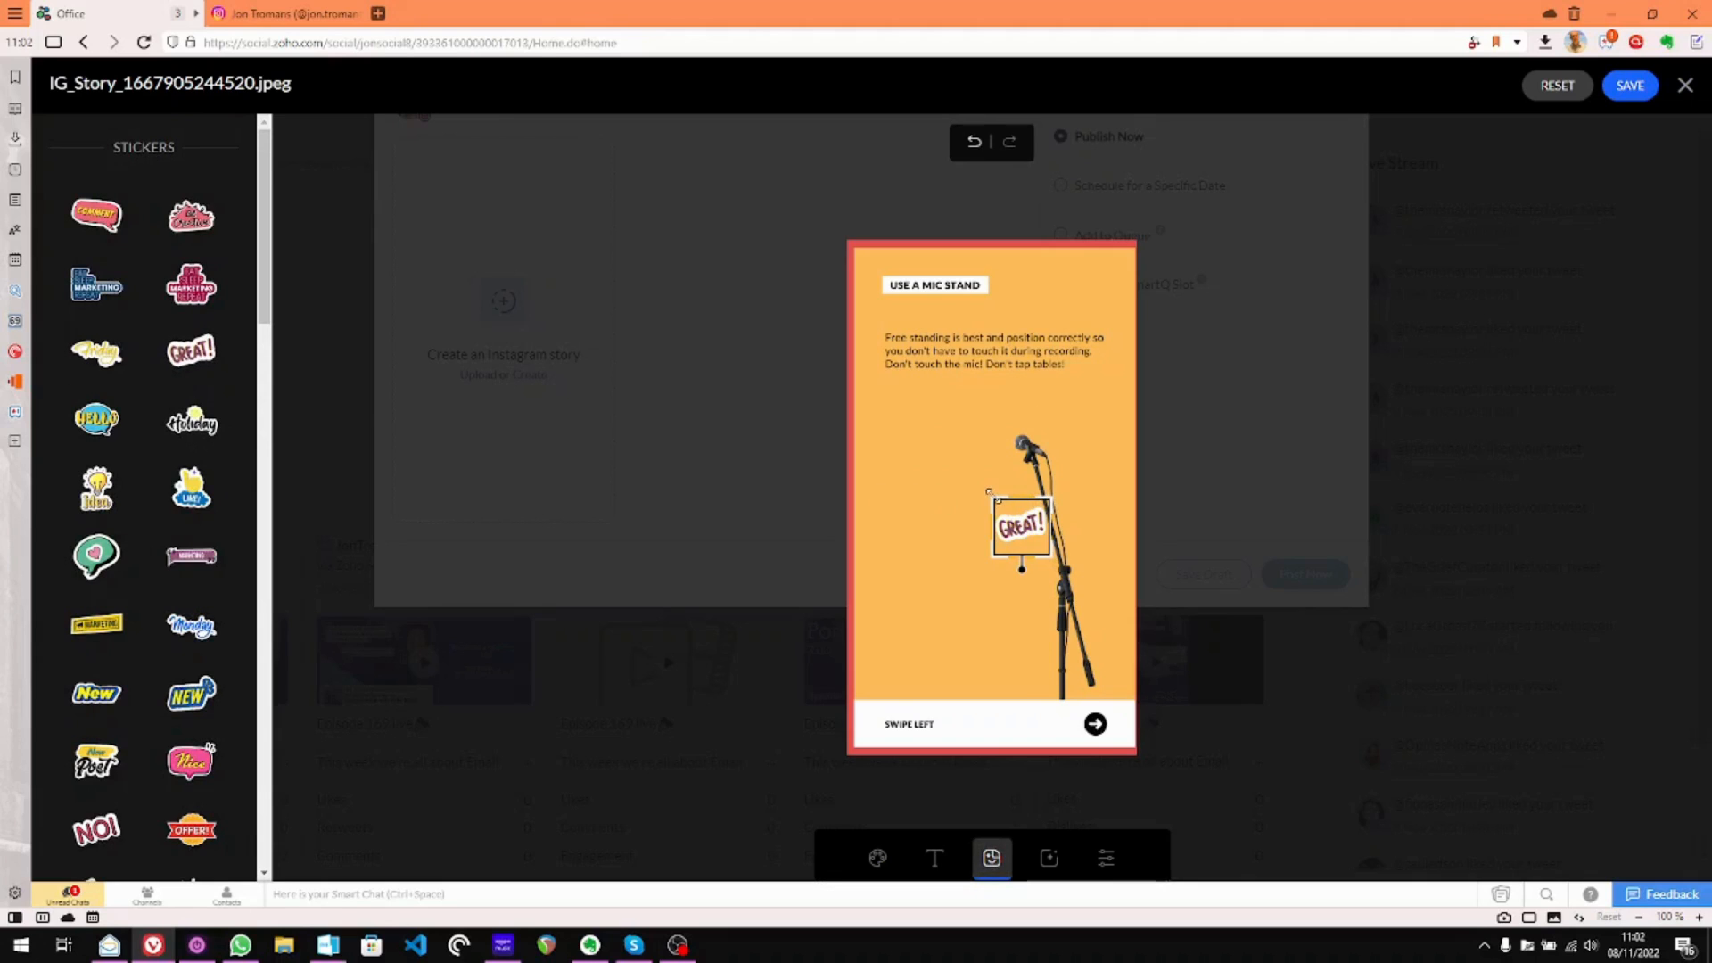
left_click_drag(993, 497, 918, 429)
left_click(1008, 516)
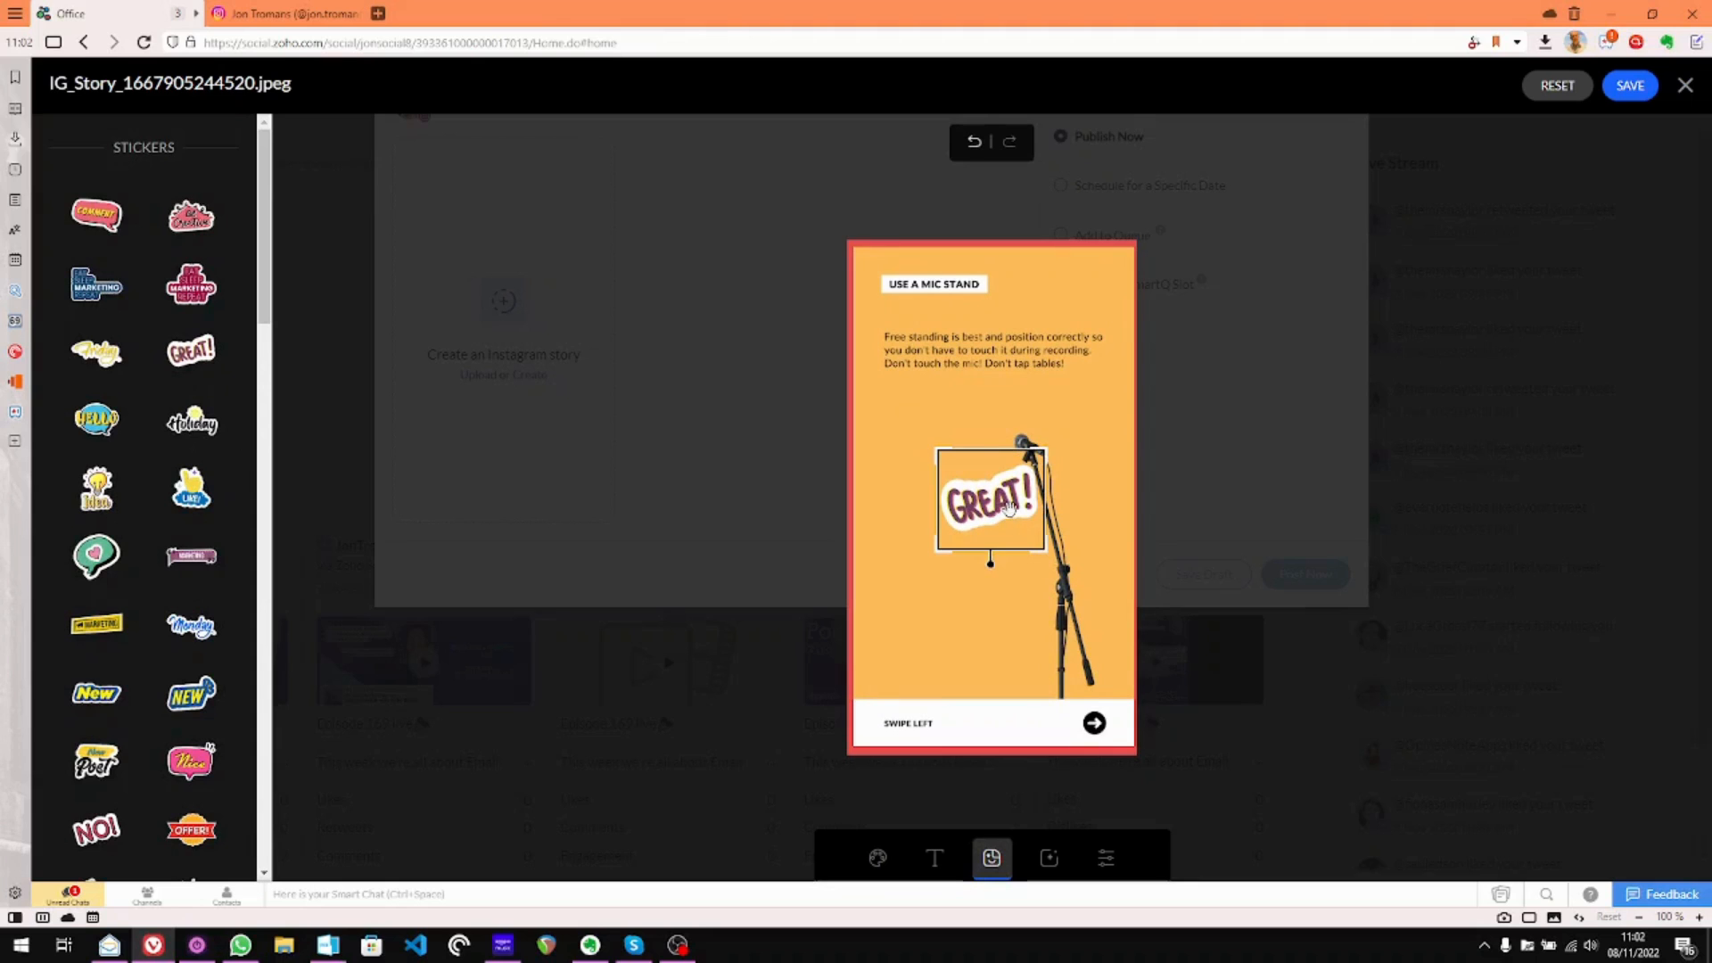
key("Delete")
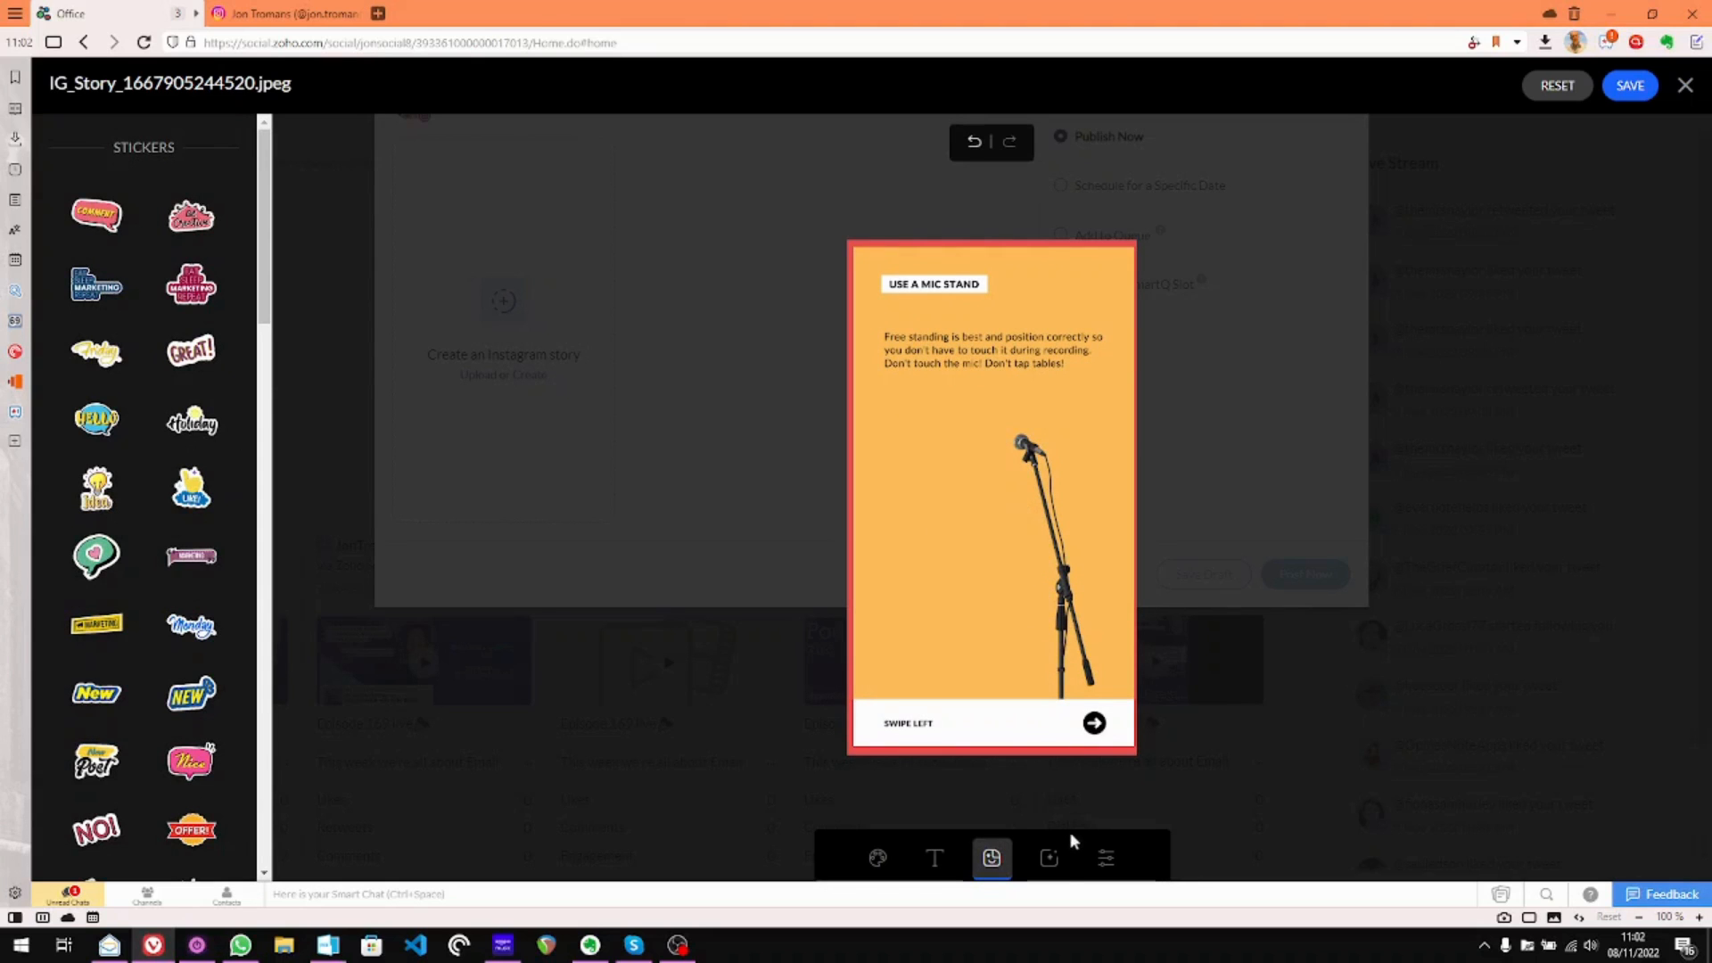
Try the Moon, Inkwell and Ashby filters on the story, settle on Vintage, and save the story
left_click(1049, 858)
scroll(172, 588, "down", 1)
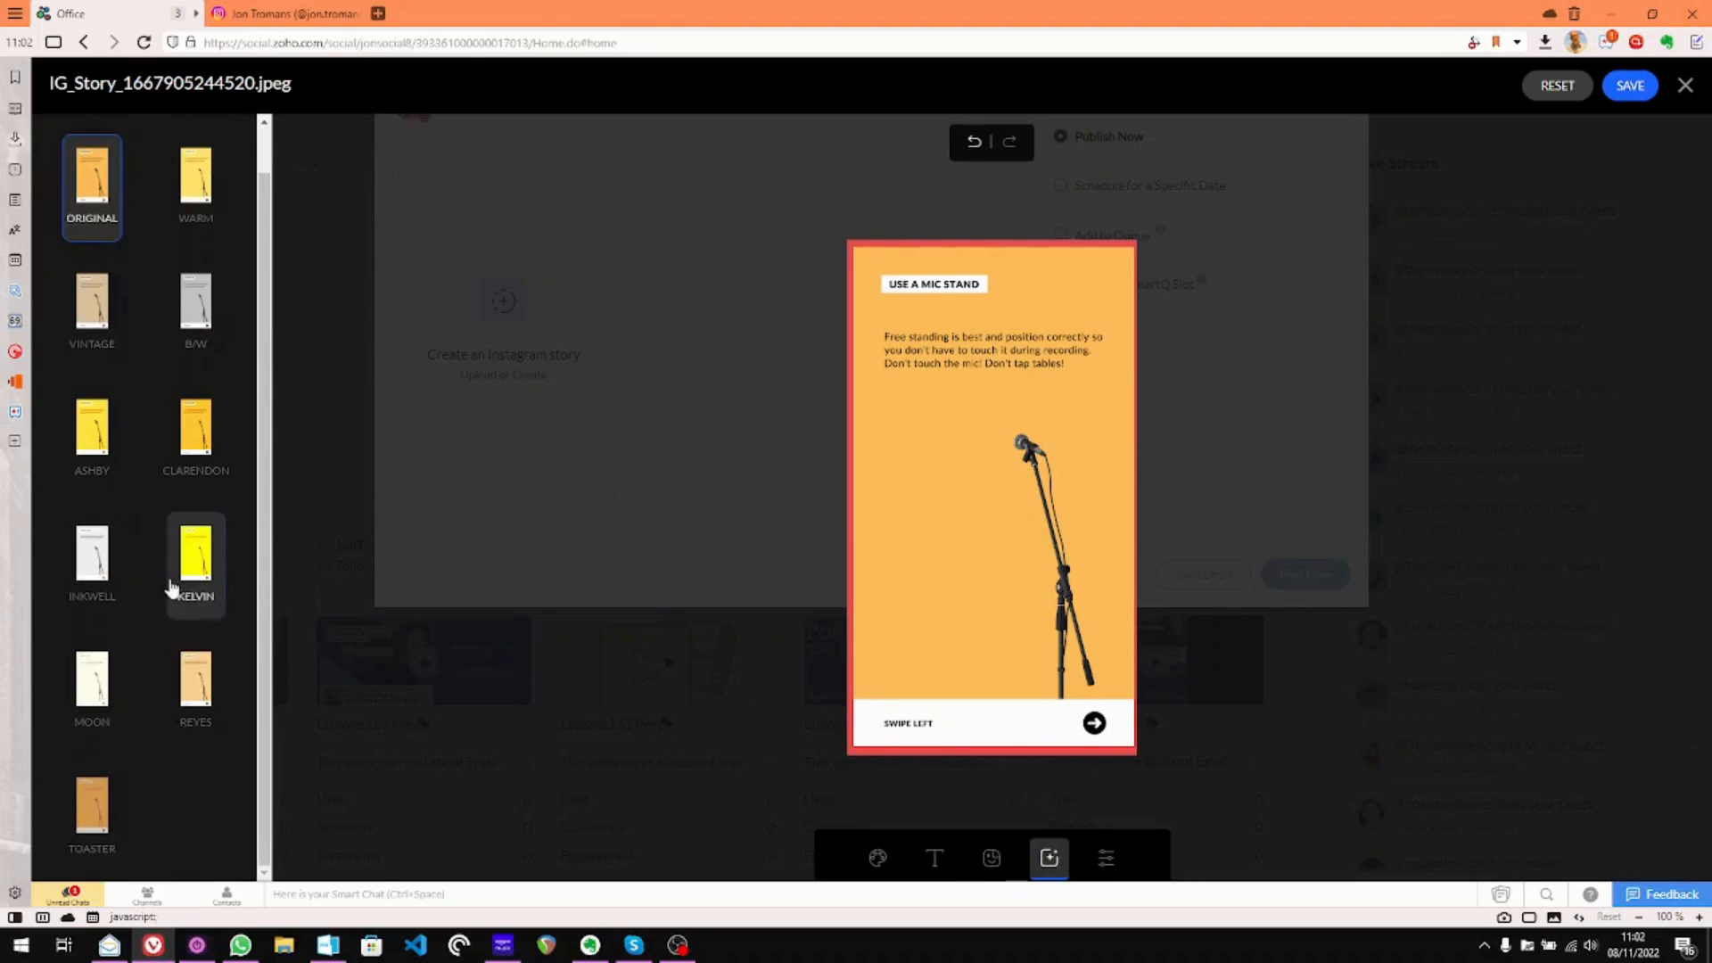
left_click(93, 682)
left_click(92, 557)
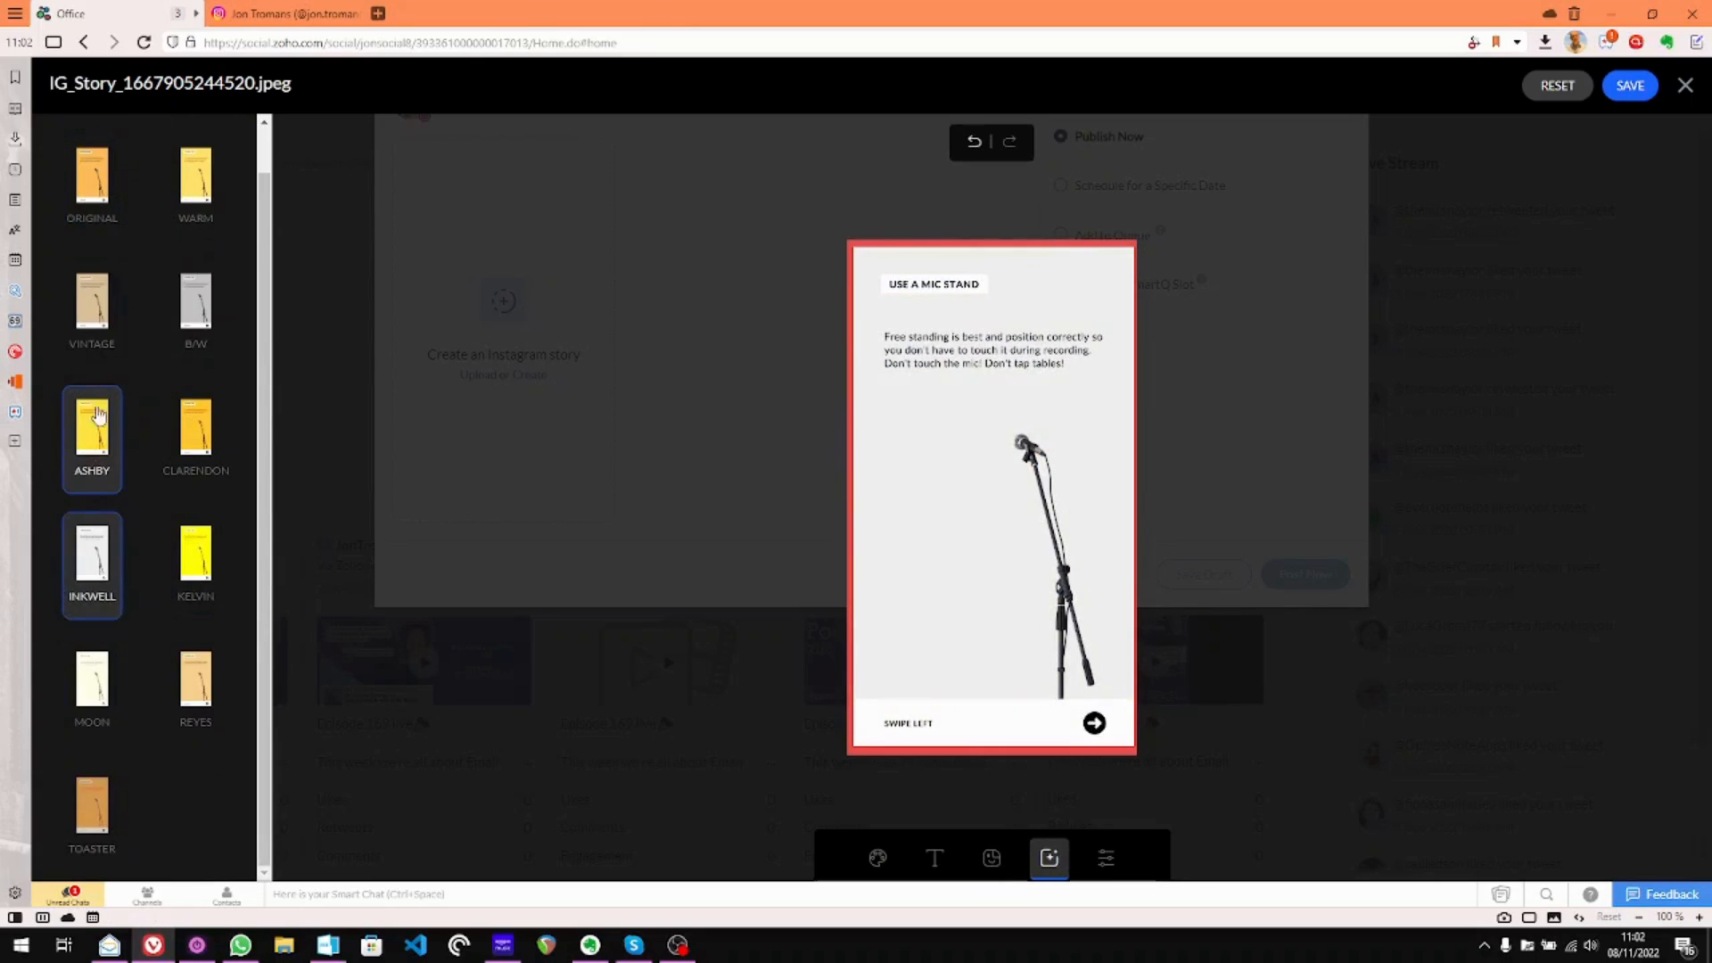
left_click(96, 414)
left_click(93, 308)
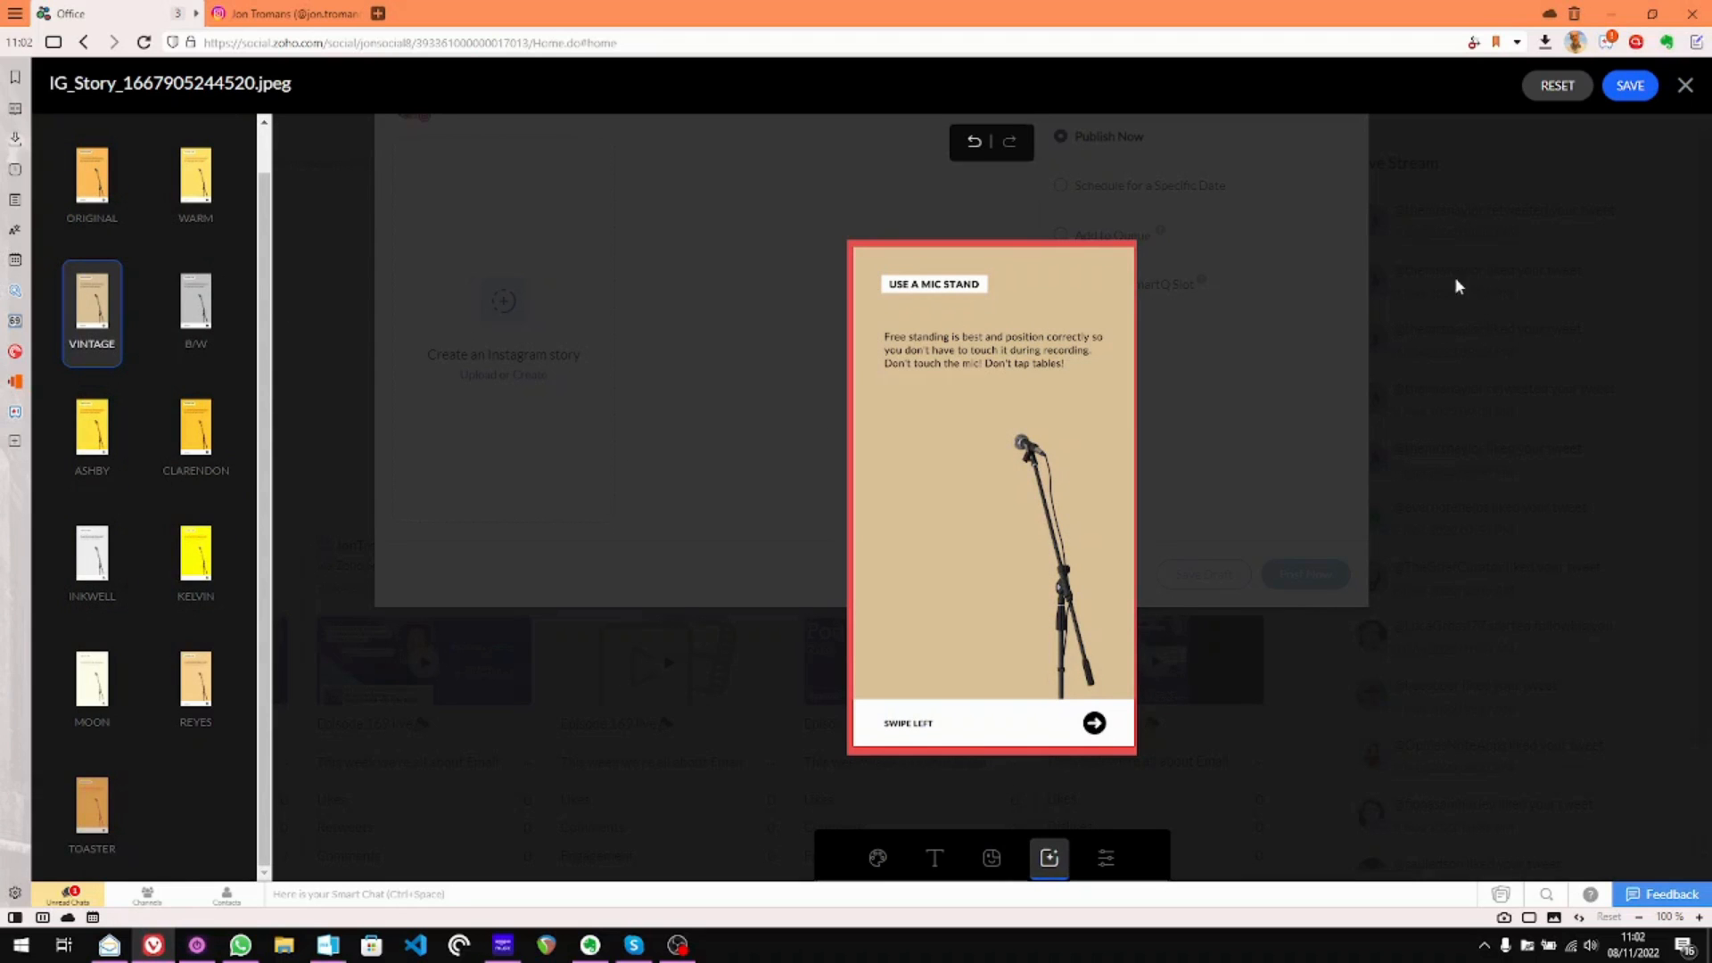
left_click(1629, 90)
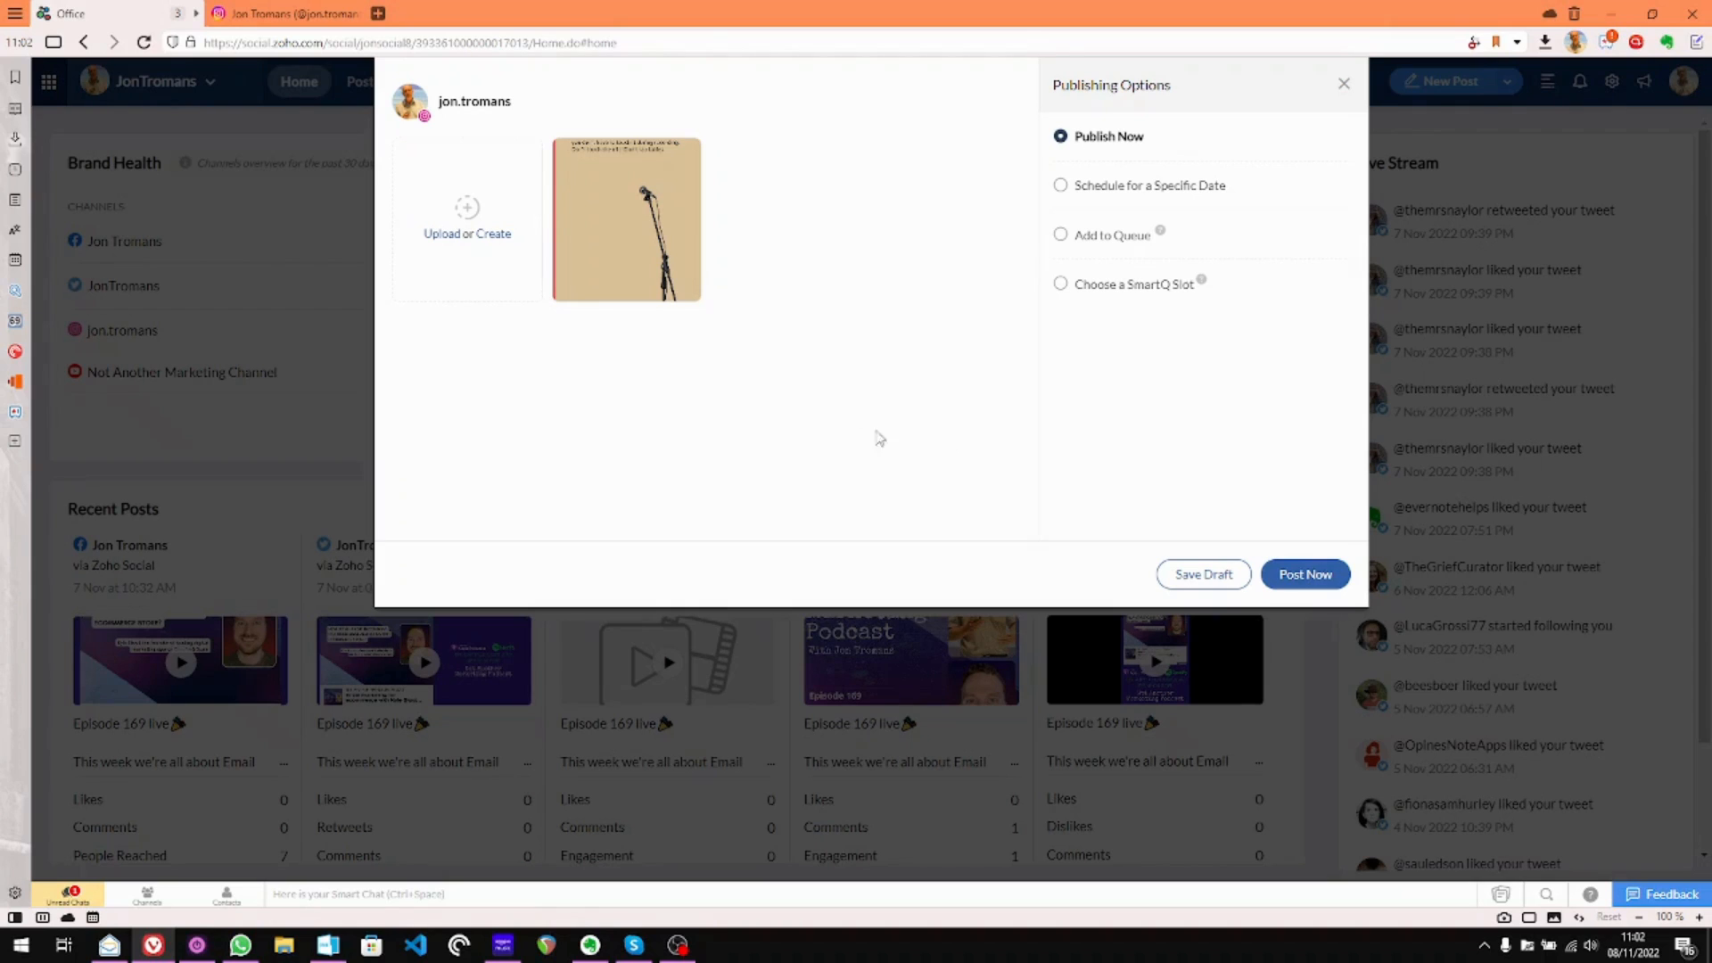
Switch the story's publishing option to a specific date and choose November 10, 2022
mouse_move(639, 244)
left_click(1120, 191)
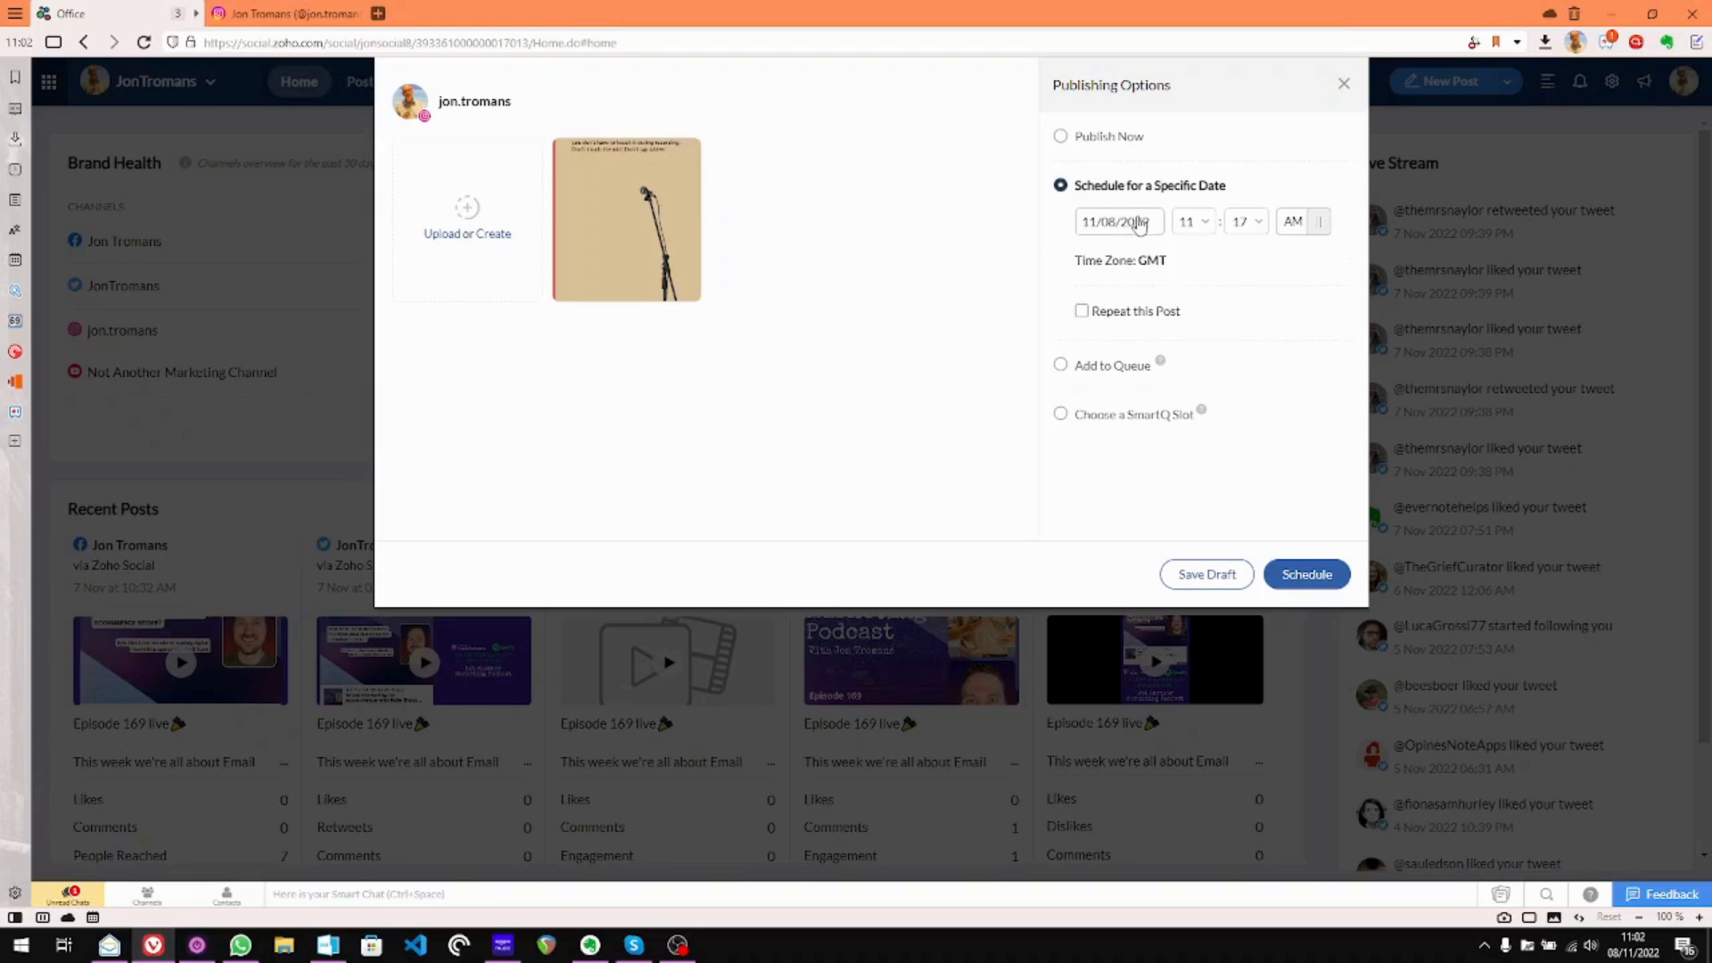
left_click(1140, 221)
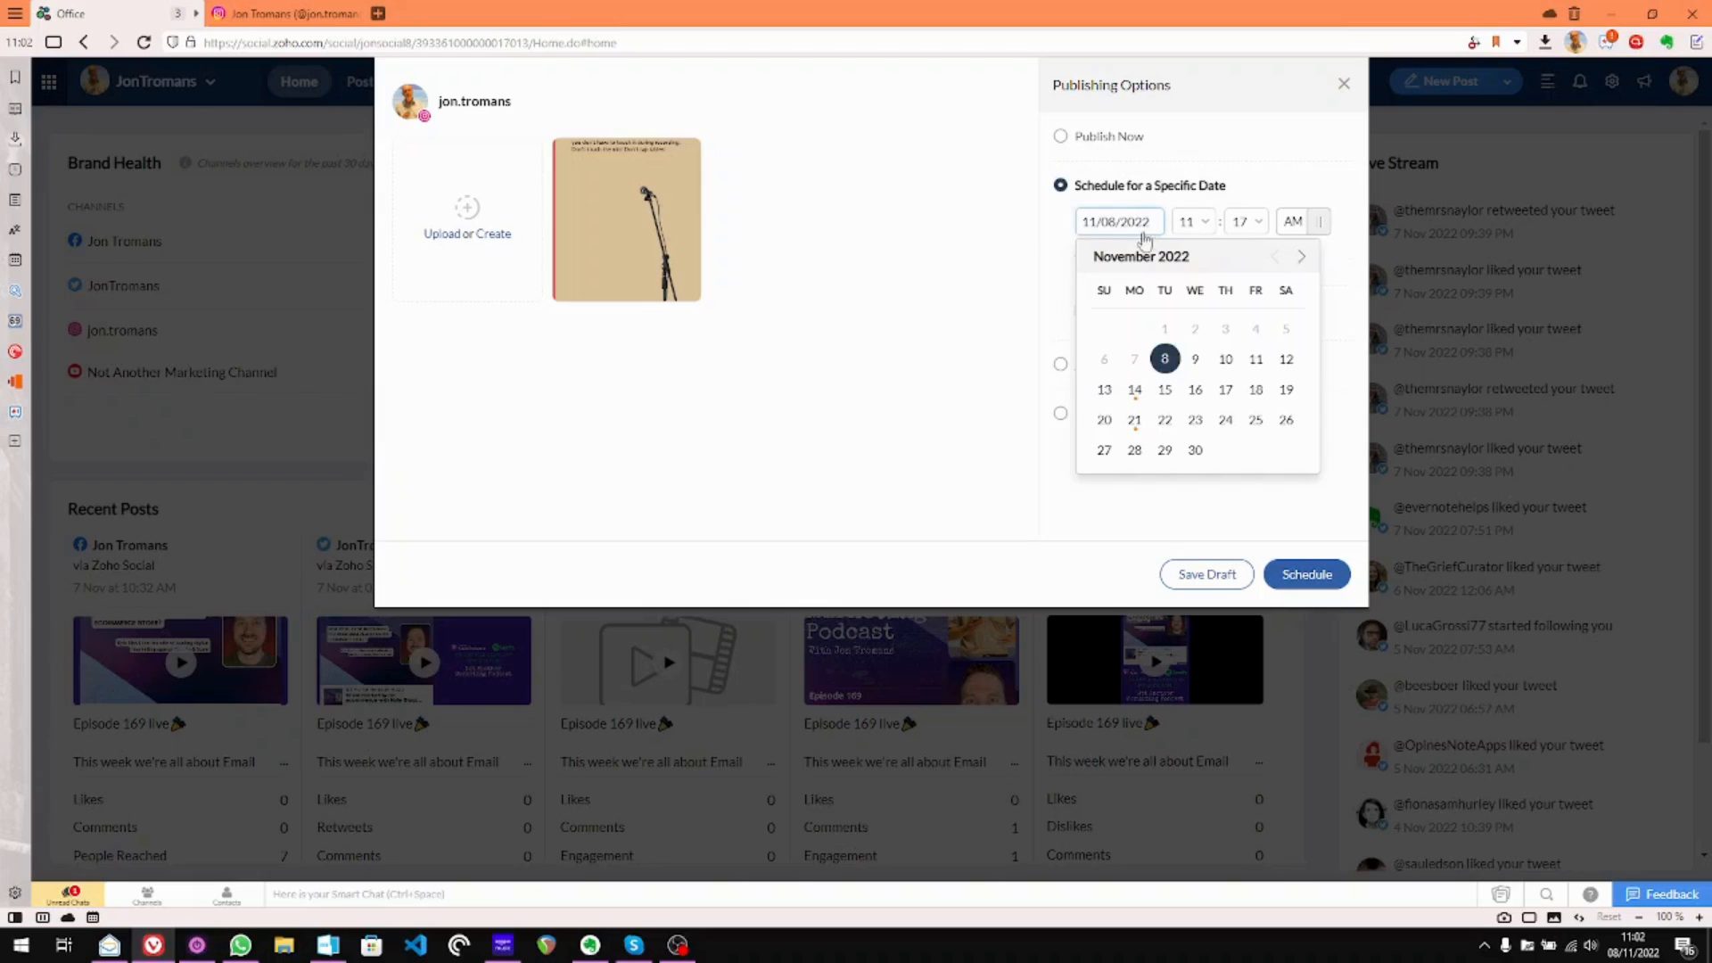
left_click(1218, 358)
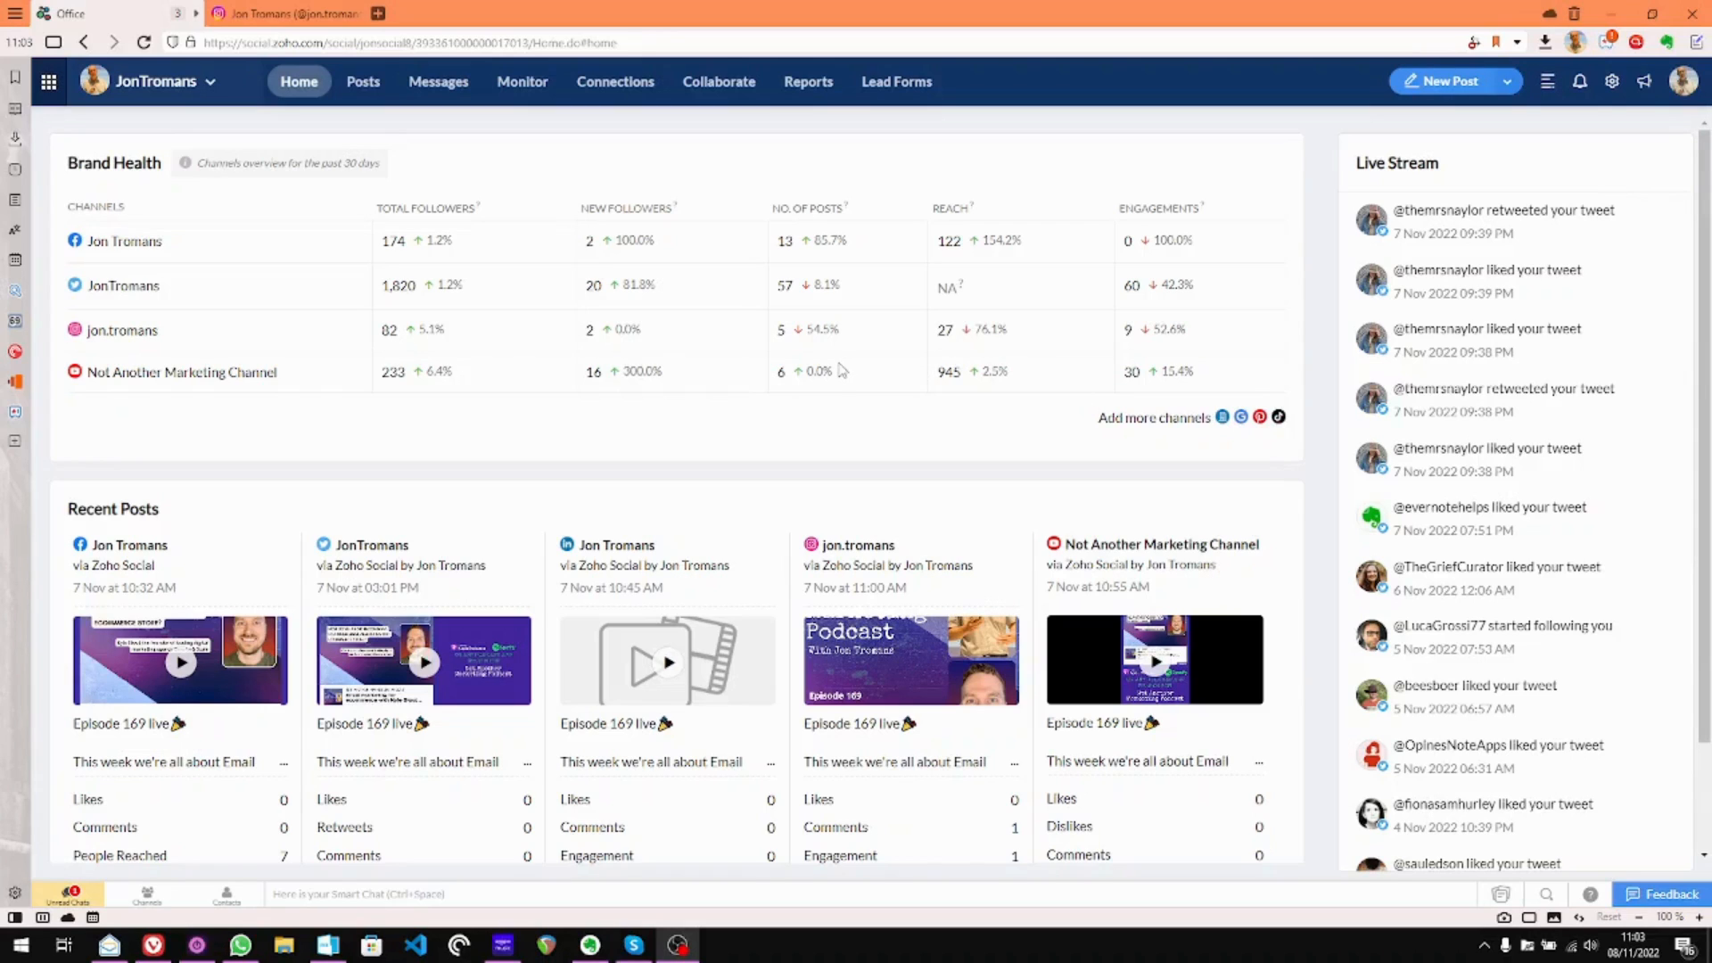
Open the posts calendar, view the full list of posts scheduled for Nov 14, 2022, and close the list
left_click(361, 89)
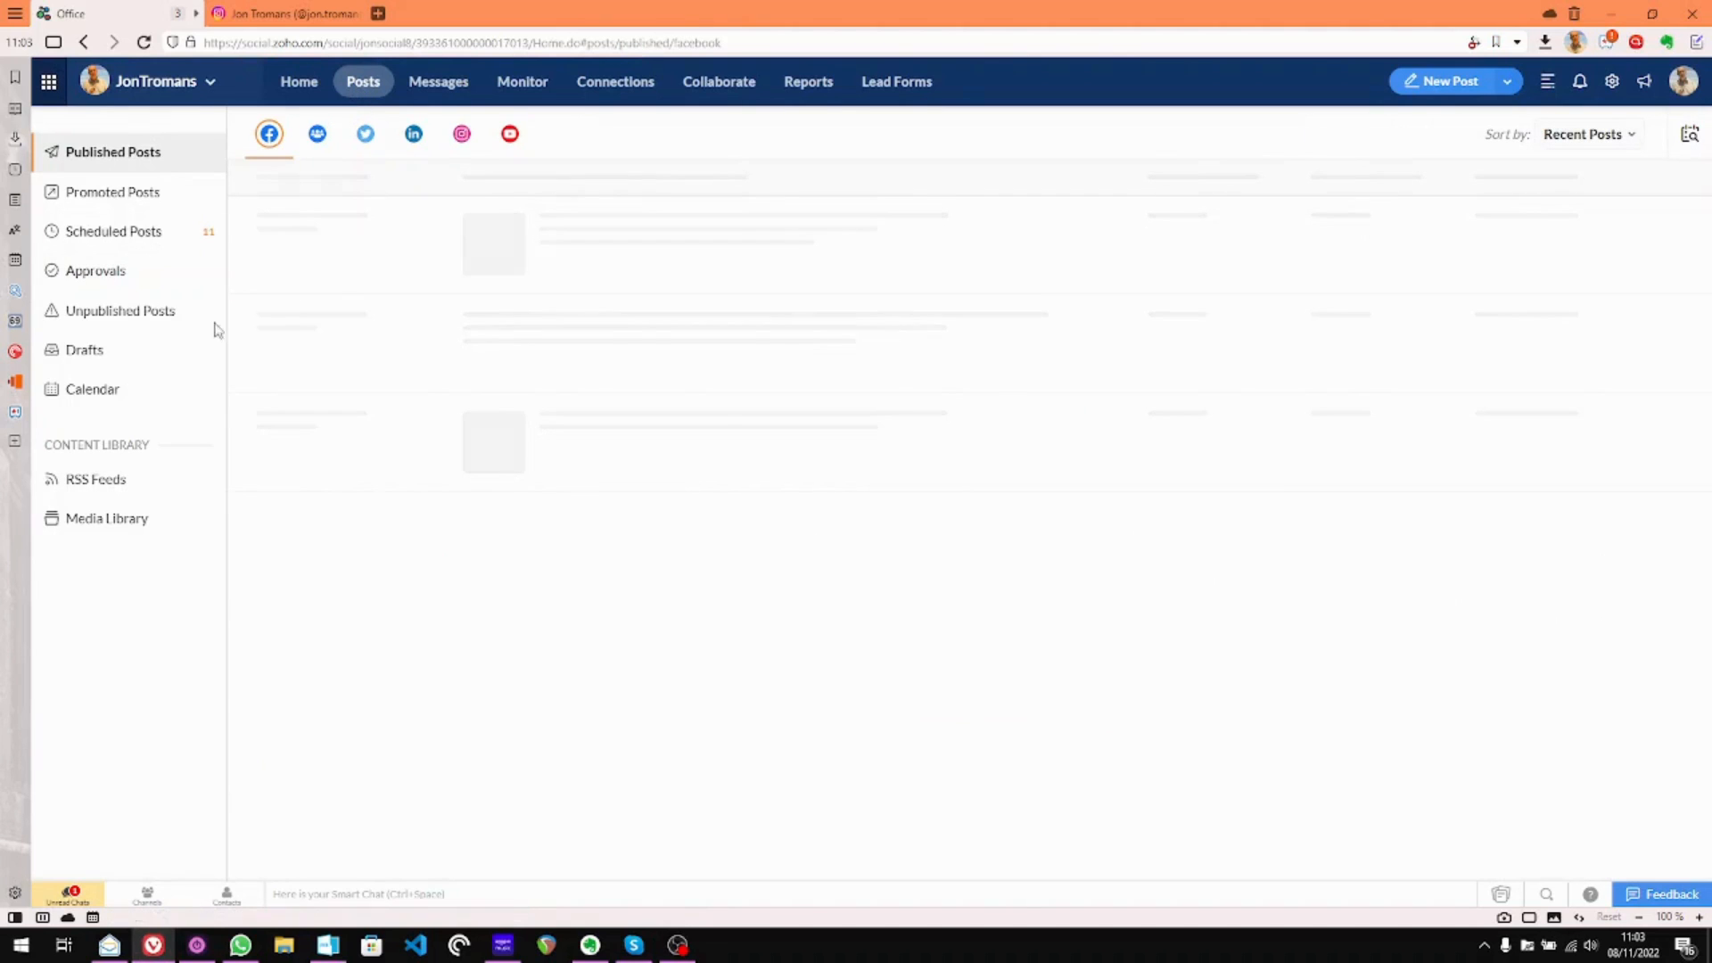
left_click(90, 401)
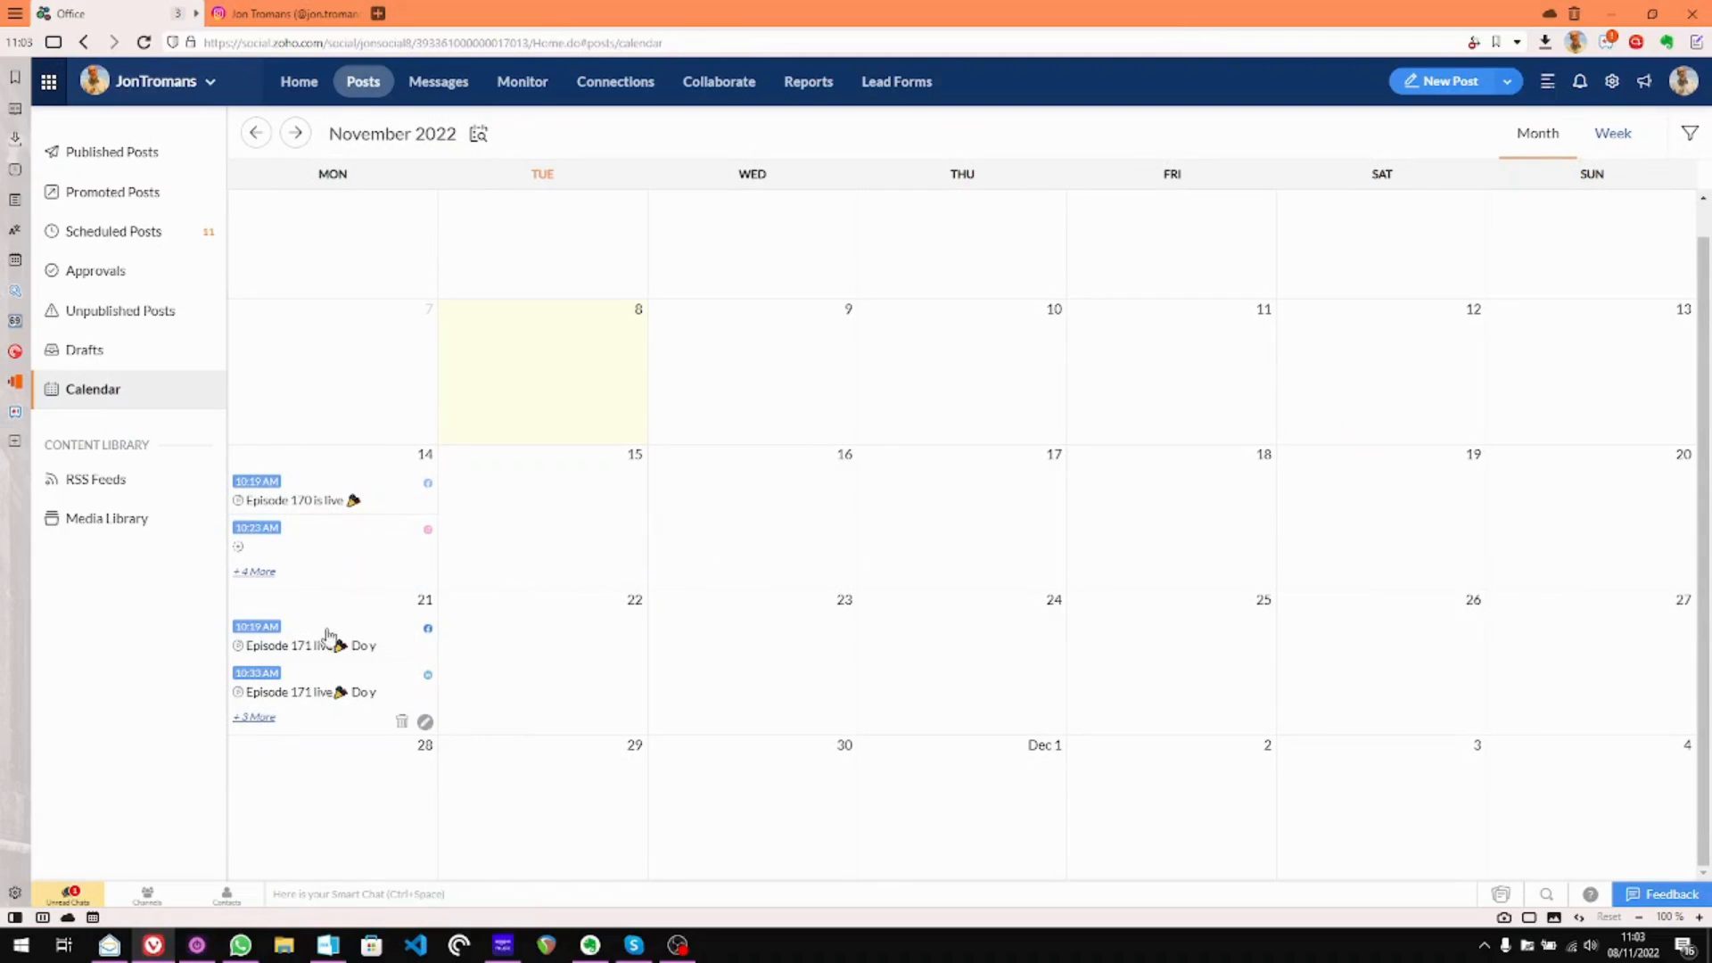
left_click(256, 573)
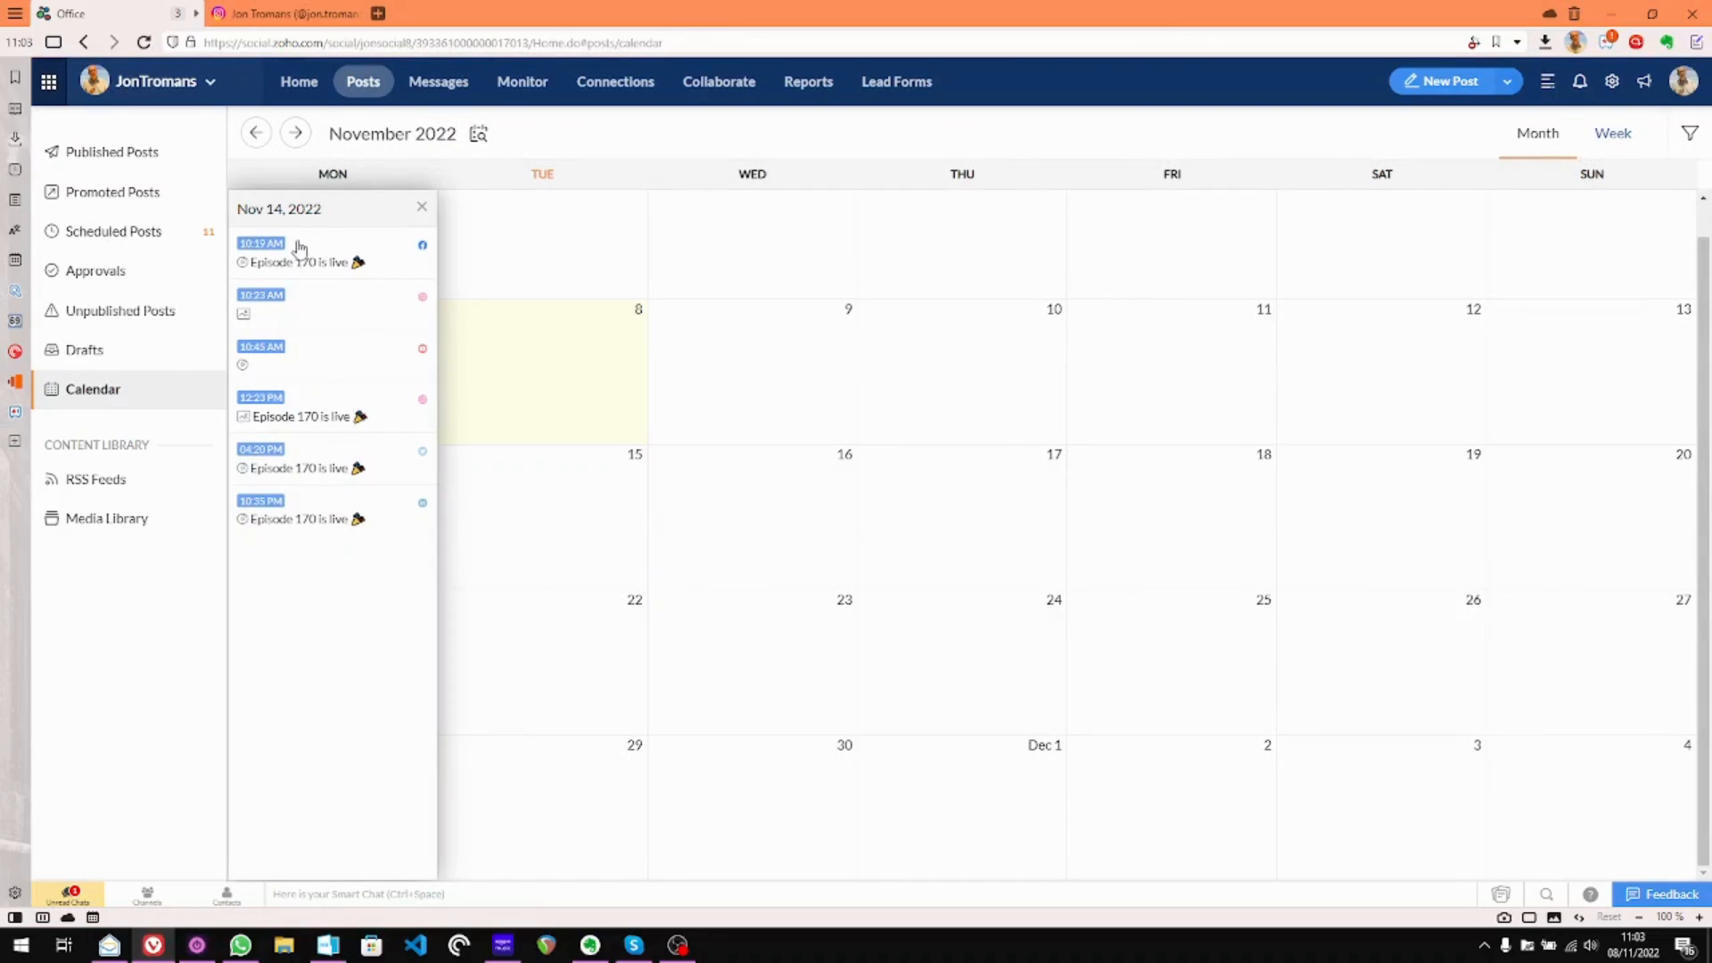
left_click(421, 212)
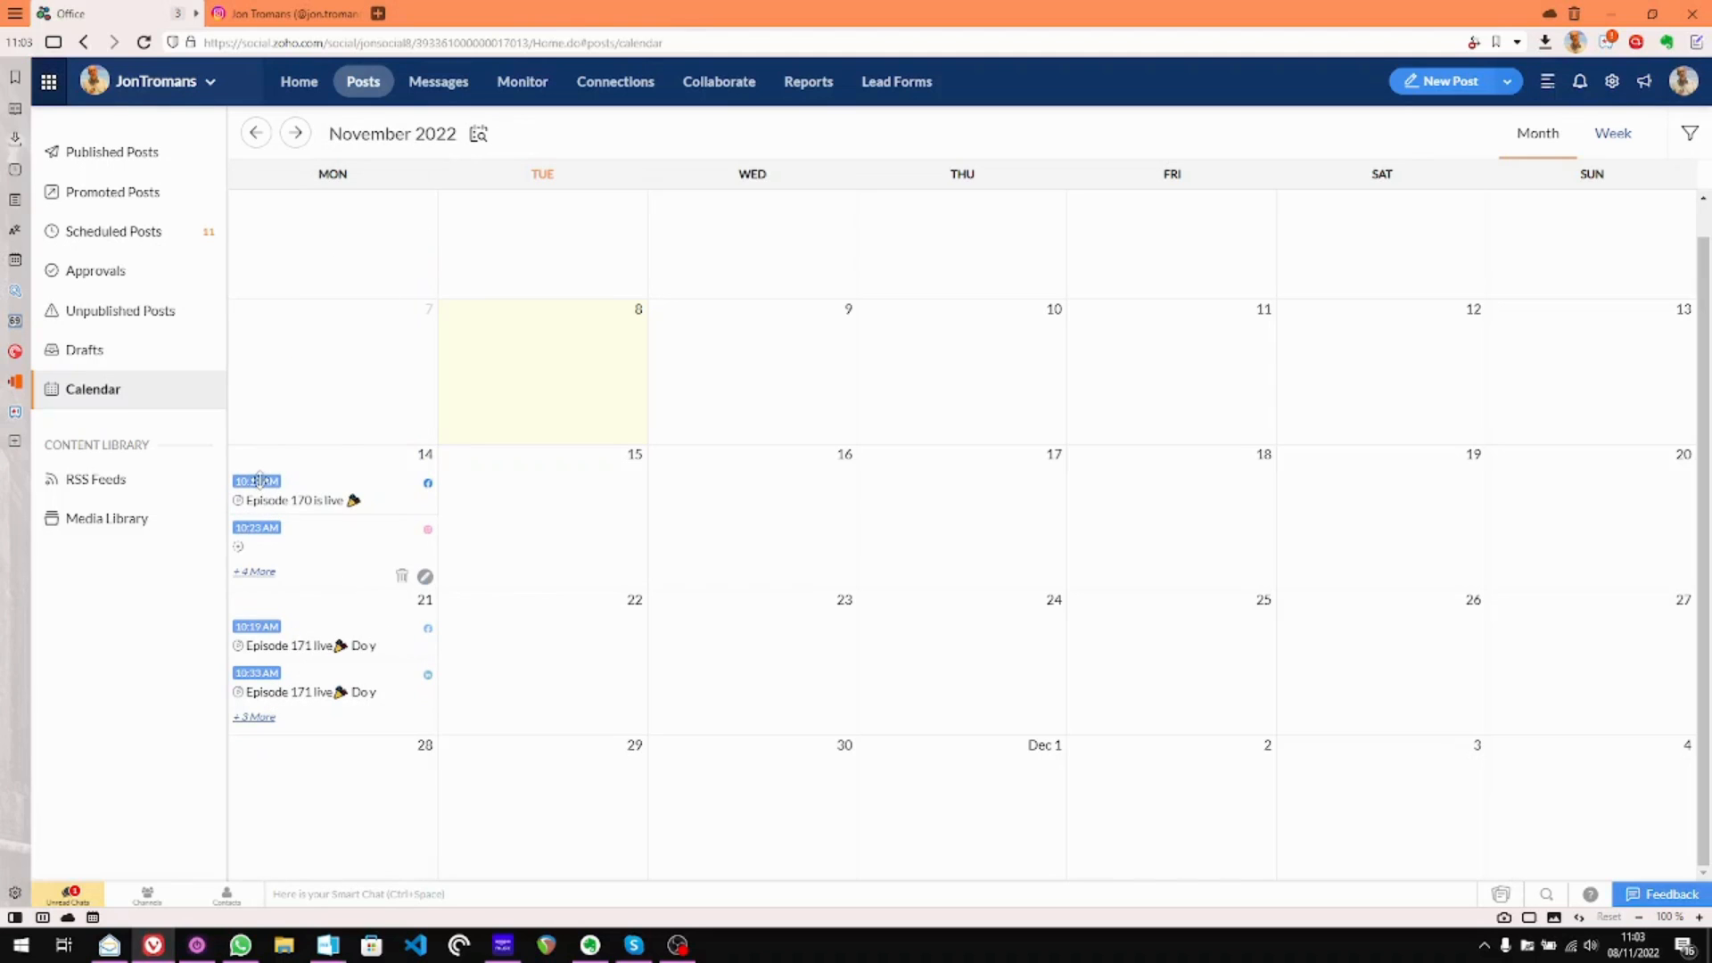
View the details of the Episode 170 Facebook post scheduled for 10:19 AM on November 14, and close them
left_click_drag(260, 481, 300, 469)
left_click(265, 489)
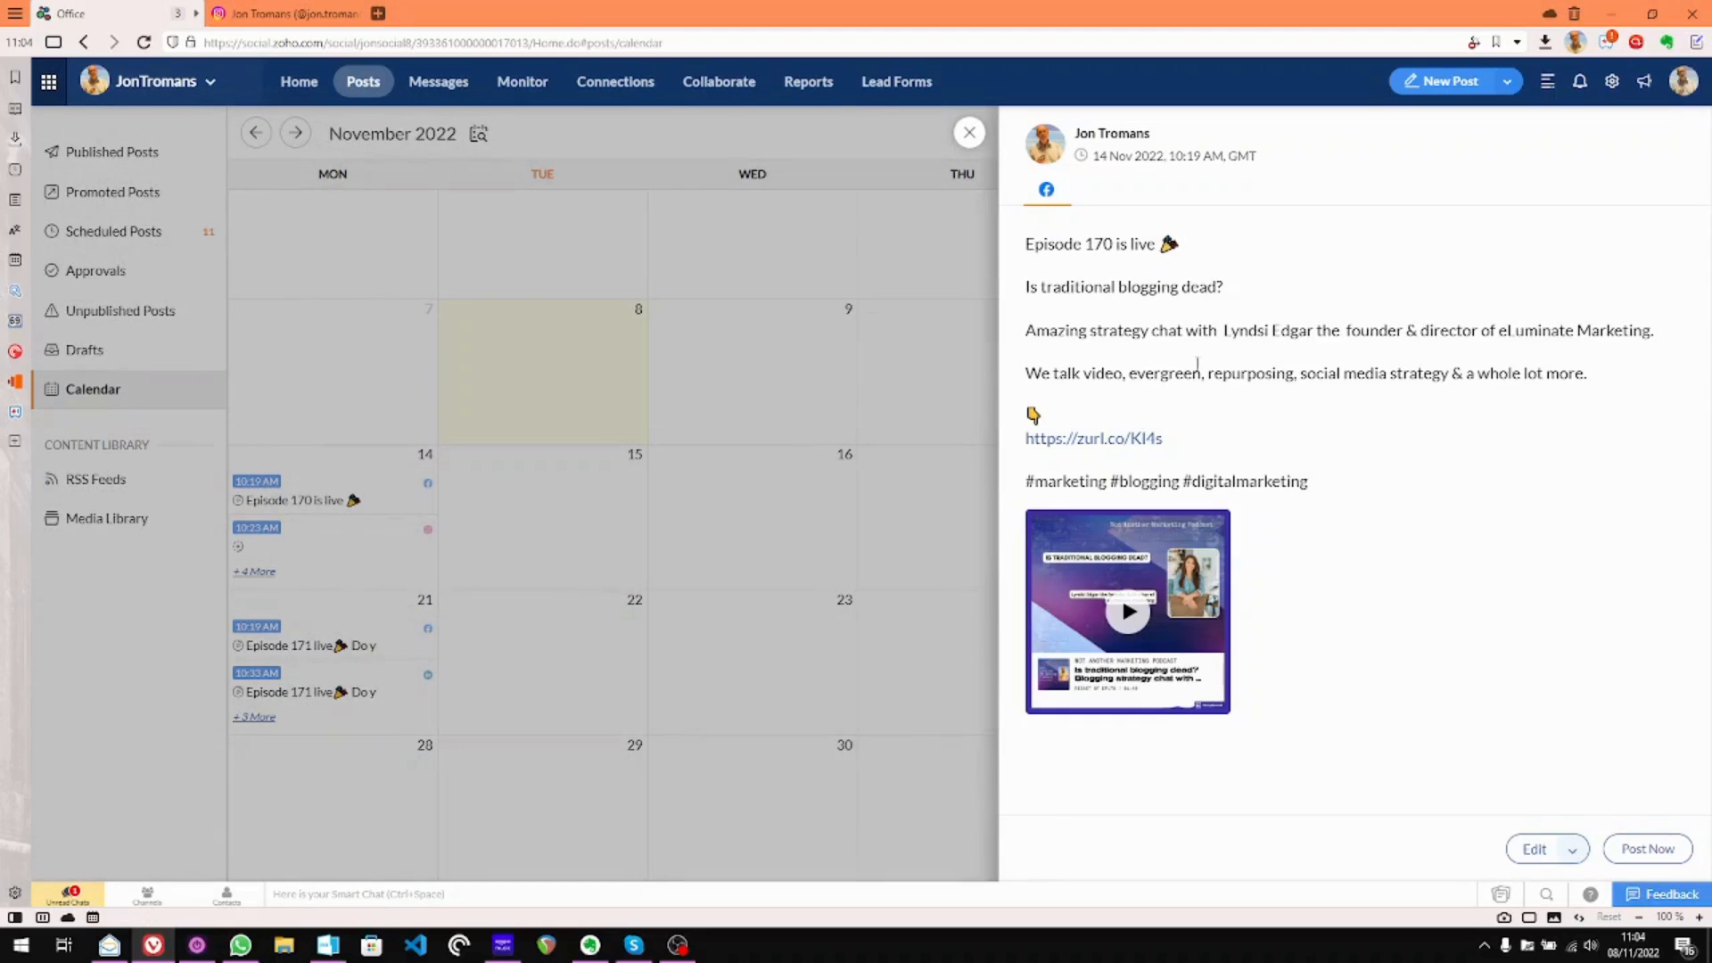
left_click(969, 133)
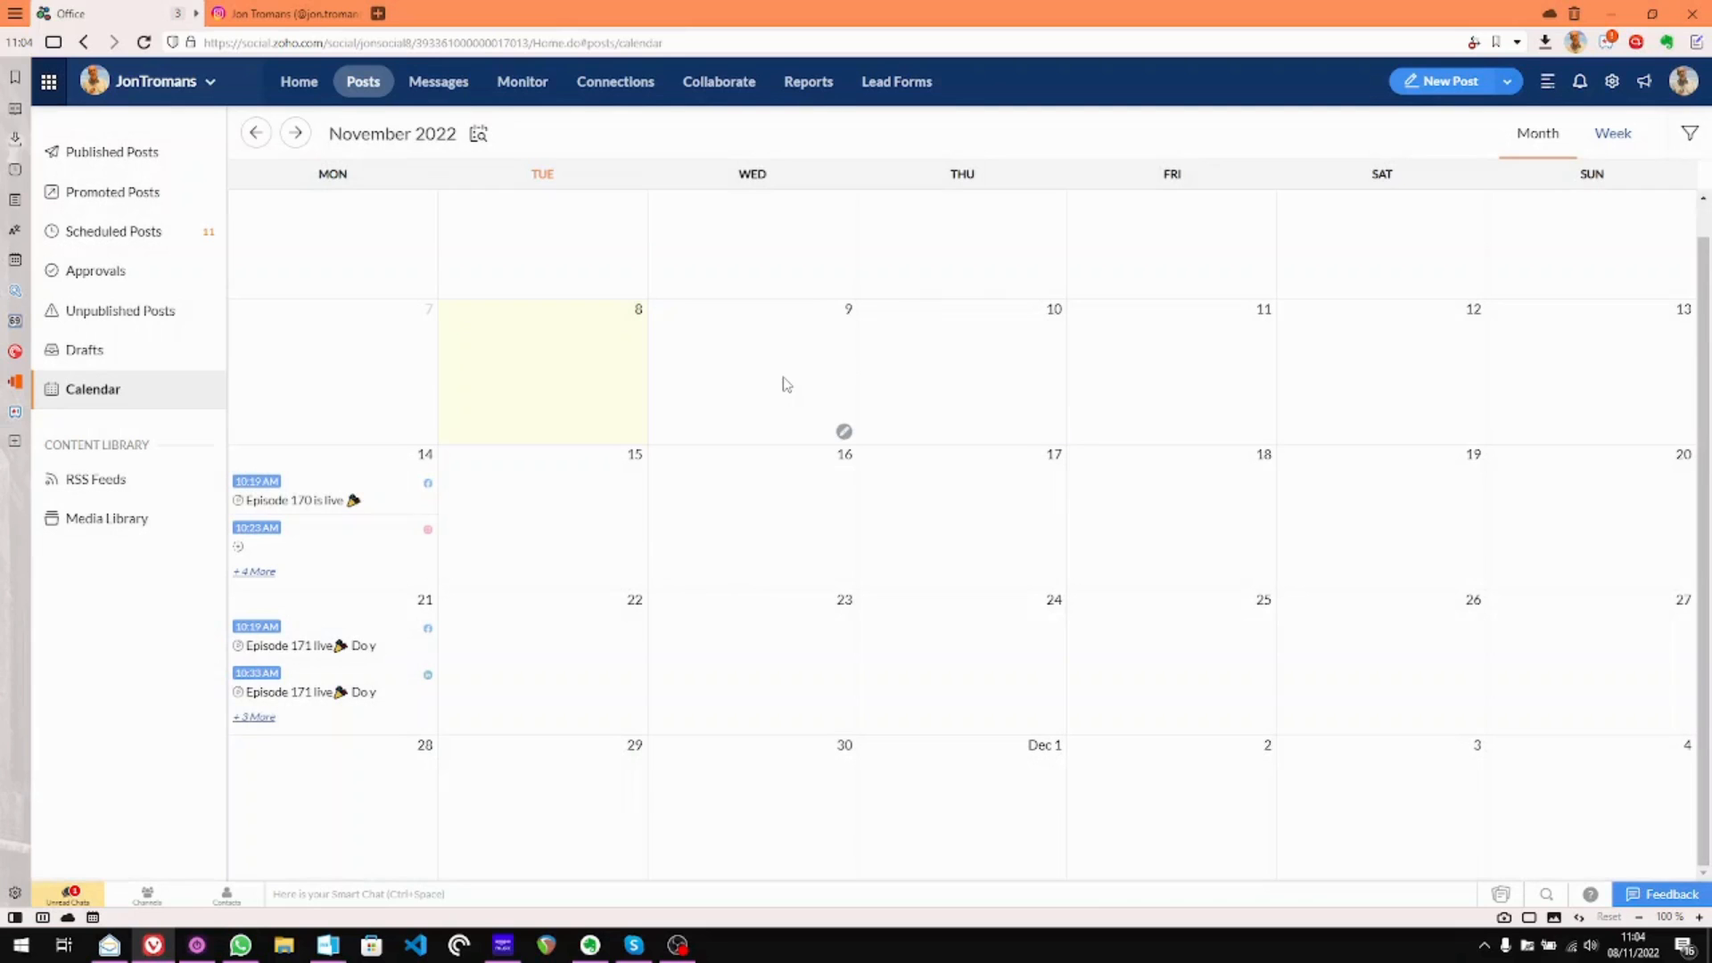